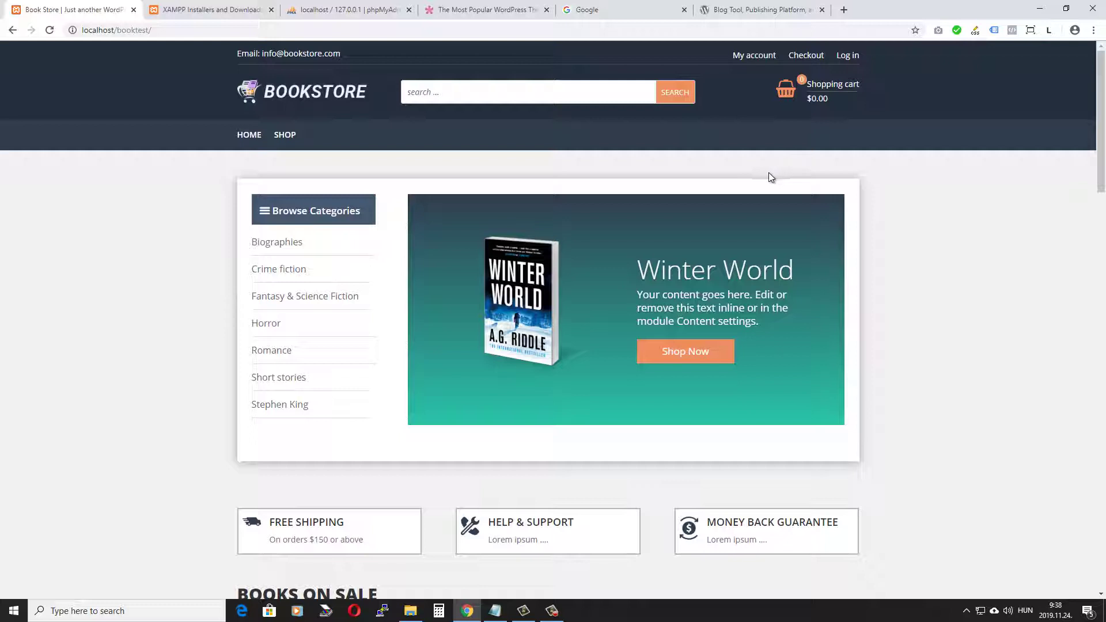
Step: Scroll down to Books On Sale and open the Elon Musk book's product page
scroll(789, 374, "down", 4)
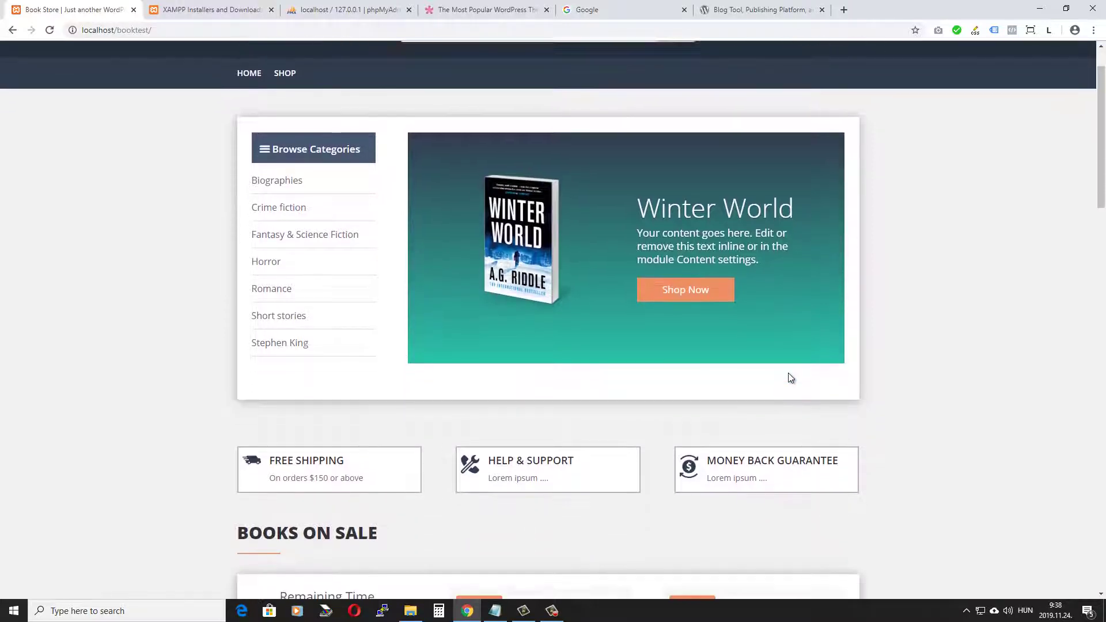
scroll(870, 368, "down", 3)
scroll(892, 369, "down", 7)
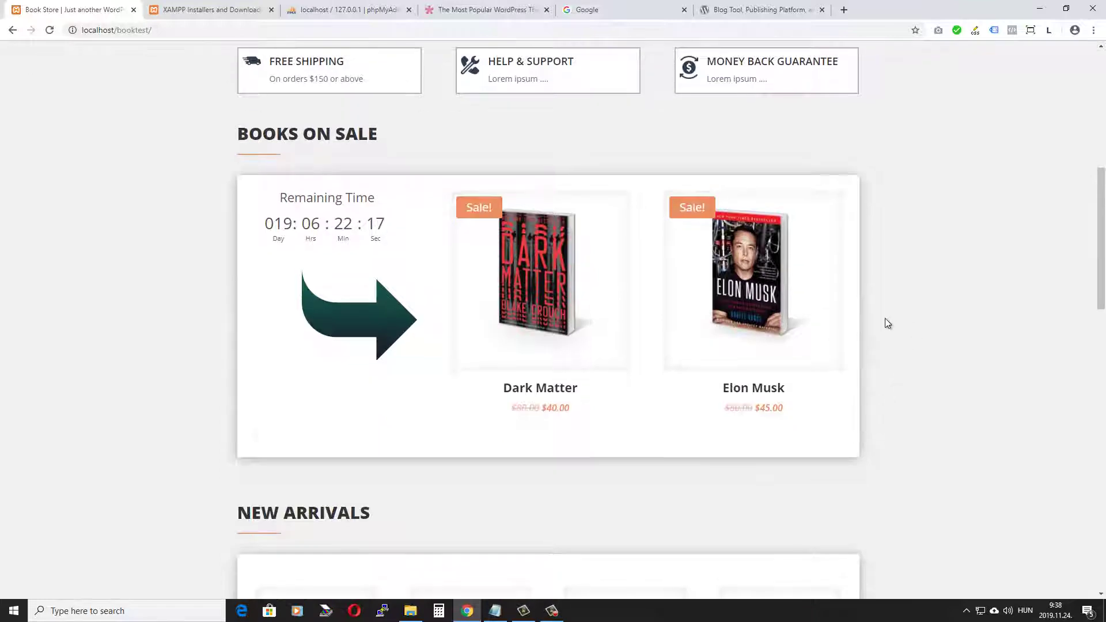
scroll(811, 335, "up", 5)
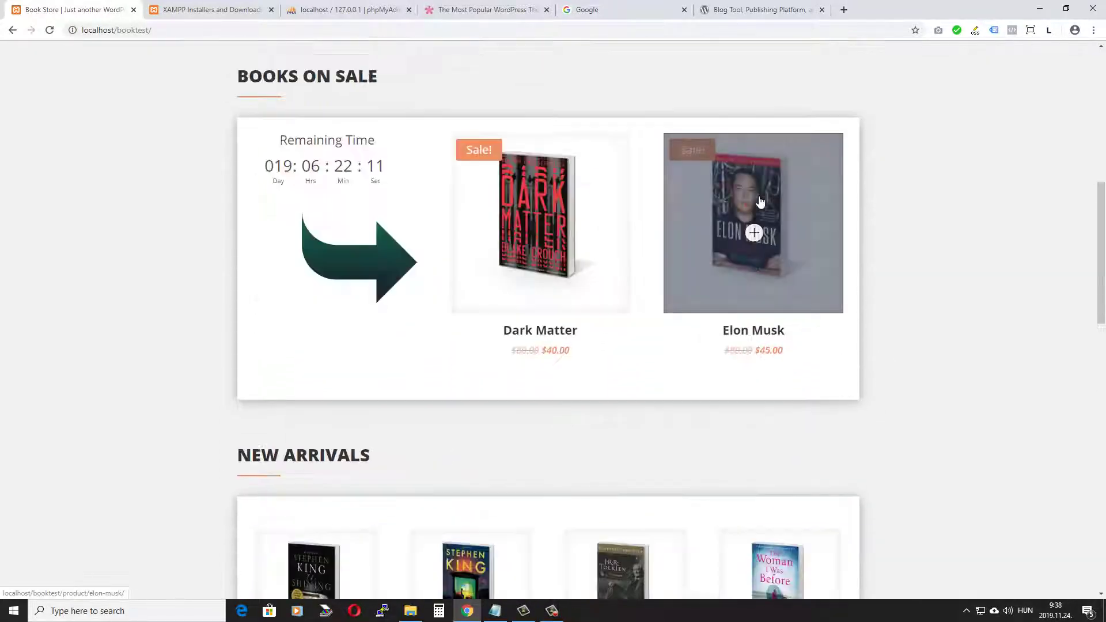
left_click(753, 230)
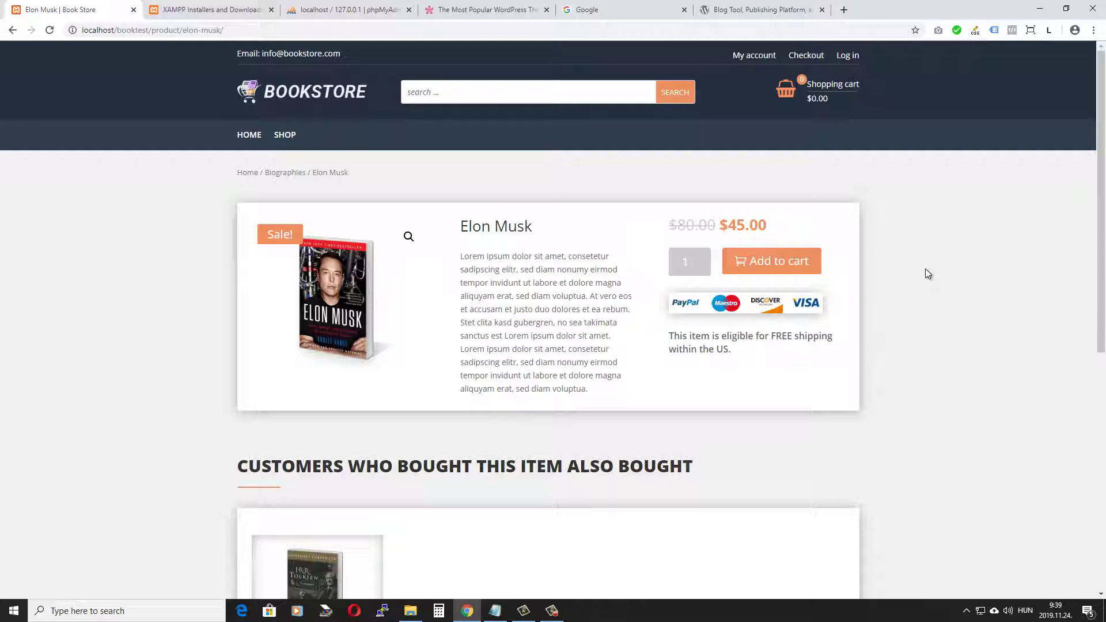
Step: Close the Elon Musk product tab, view the XAMPP Installers site, then bring up File Explorer's F: drive
key("ctrl+w")
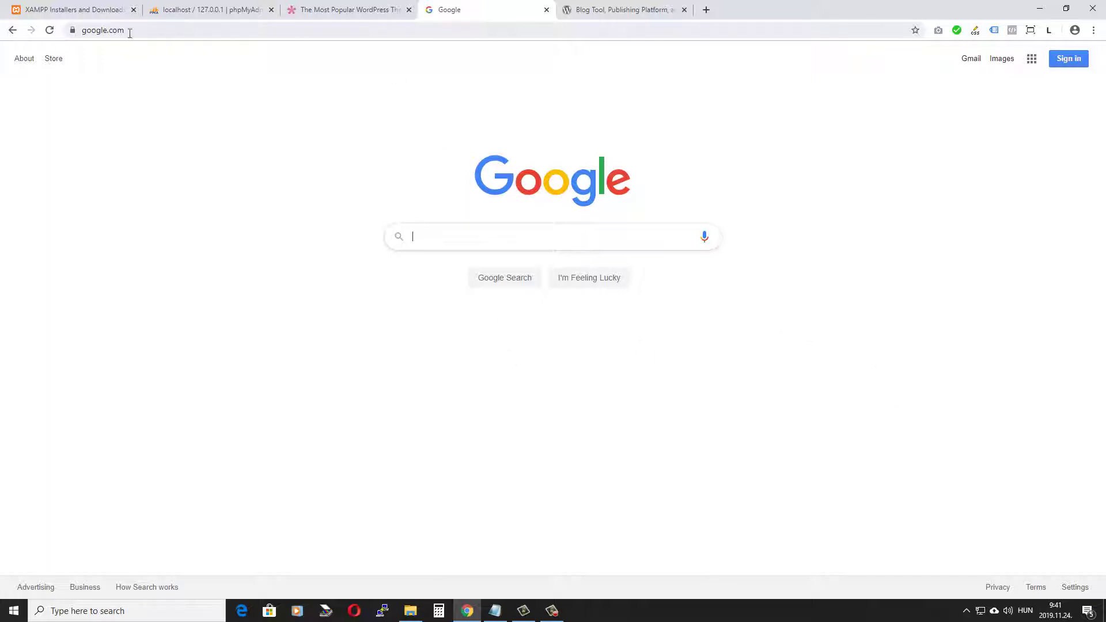
left_click(78, 9)
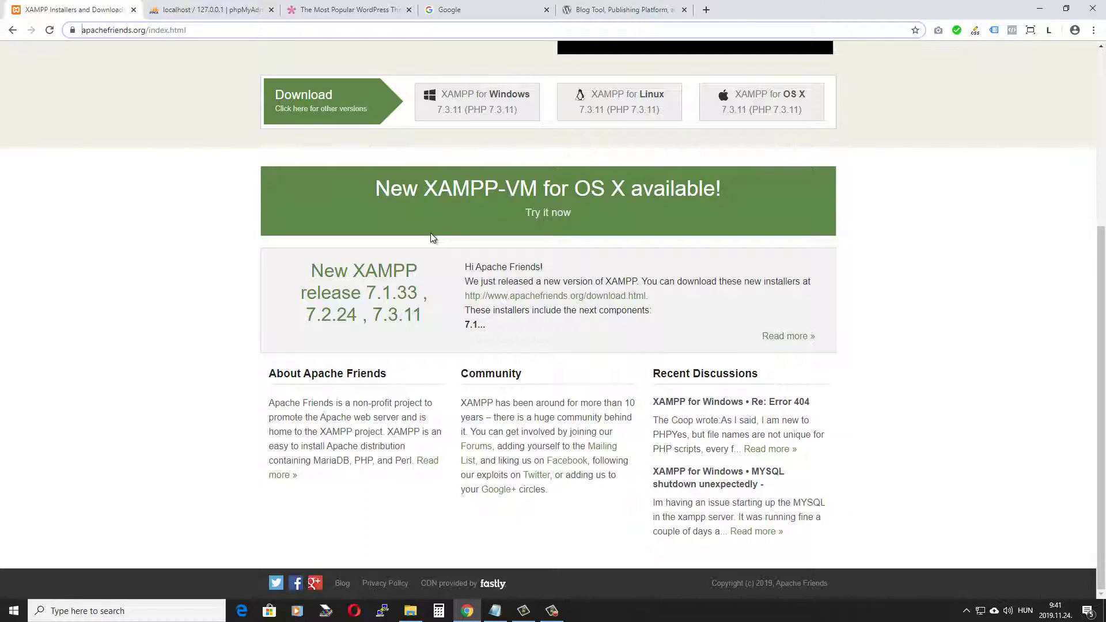
left_click(410, 611)
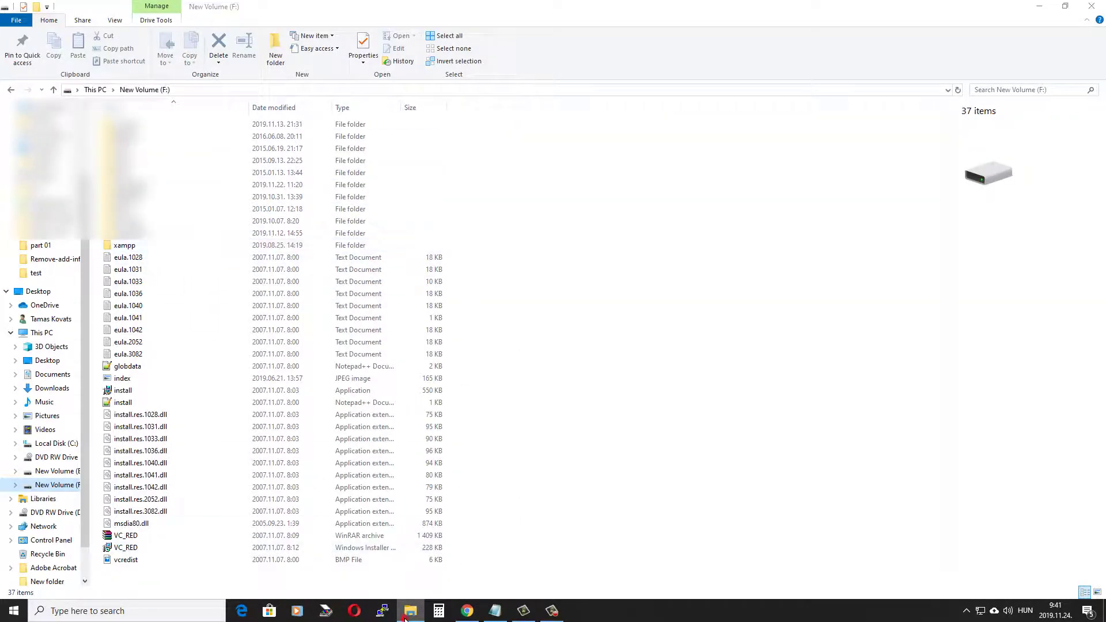
Step: Look at the XAMPP download page again, then return to File Explorer on New Volume (F:)
left_click(458, 601)
scroll(273, 219, "up", 2)
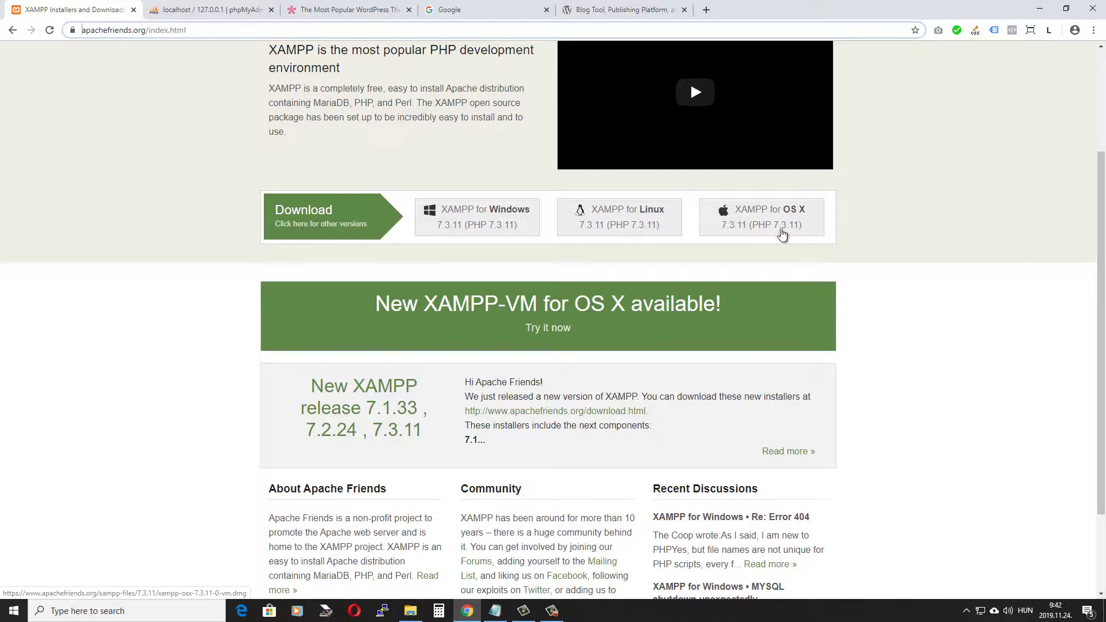
left_click(410, 611)
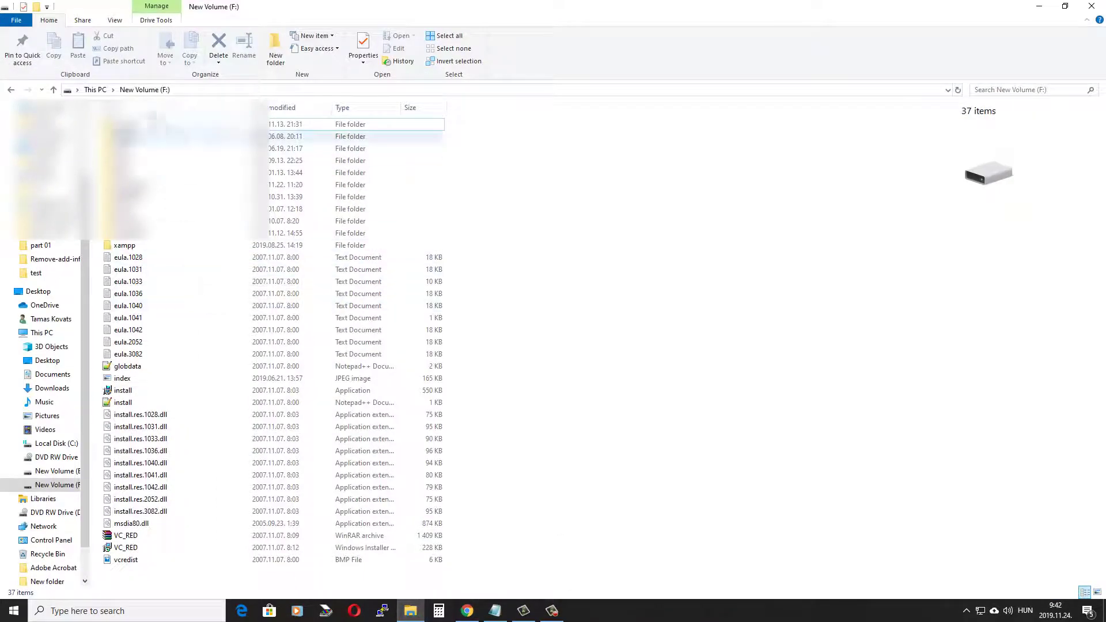
Step: Open xampp\htdocs\bookstore to confirm it is empty, then go back up to xampp
double_click(143, 248)
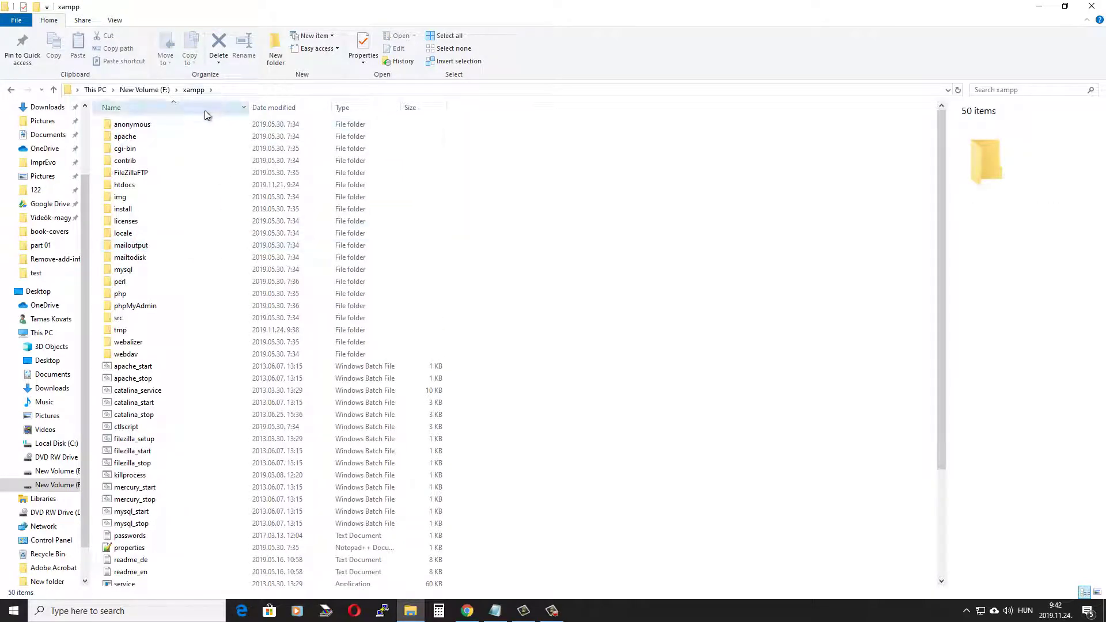
left_click(138, 187)
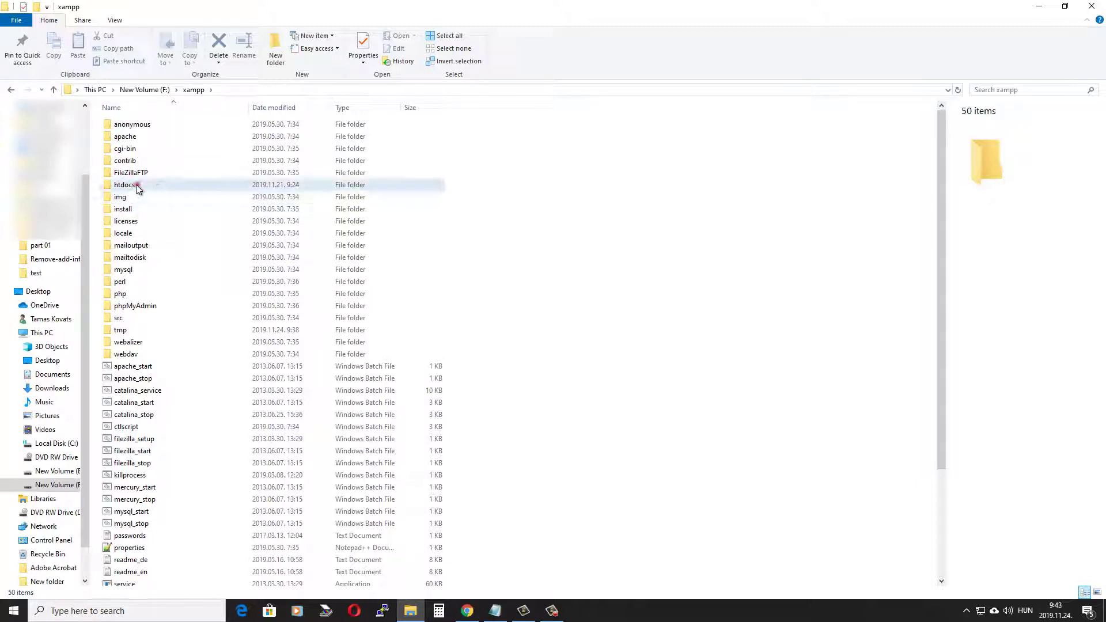
double_click(138, 187)
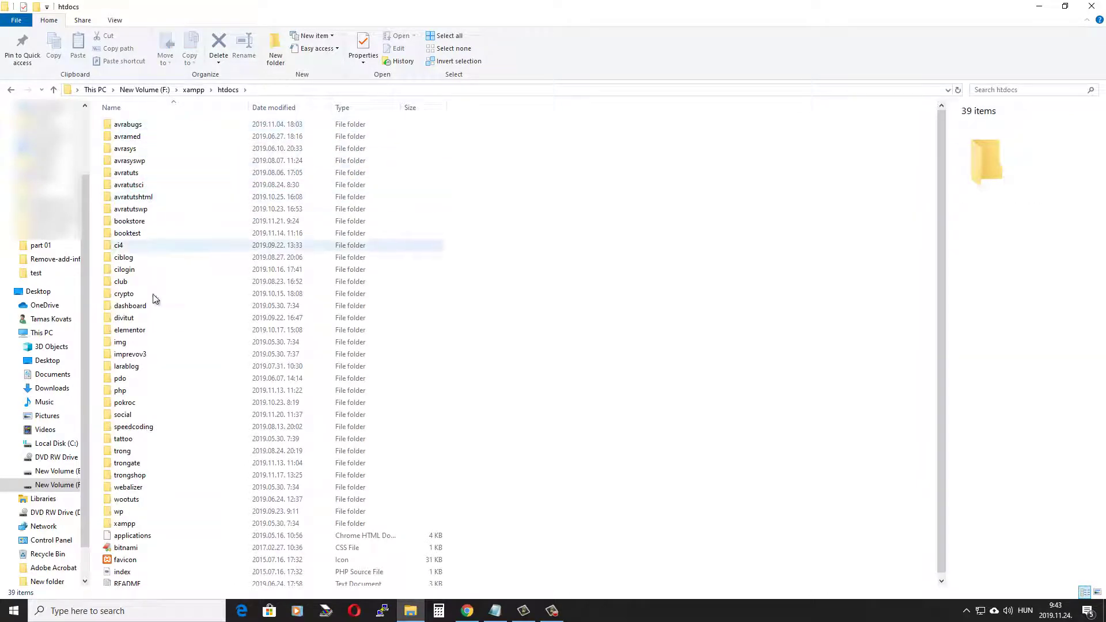
left_click(144, 223)
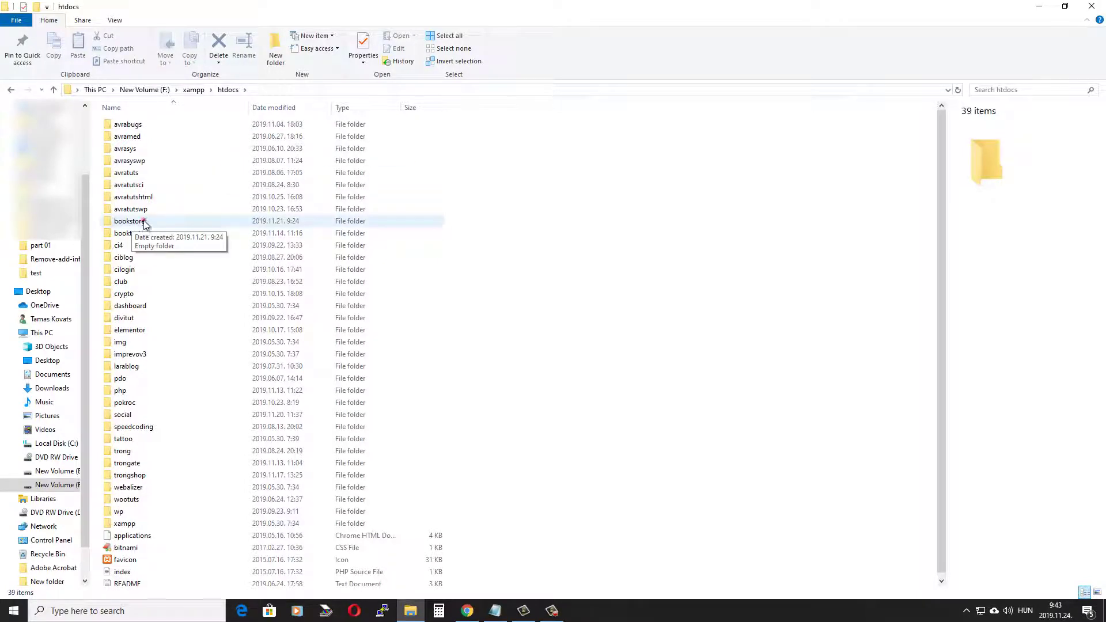
double_click(144, 224)
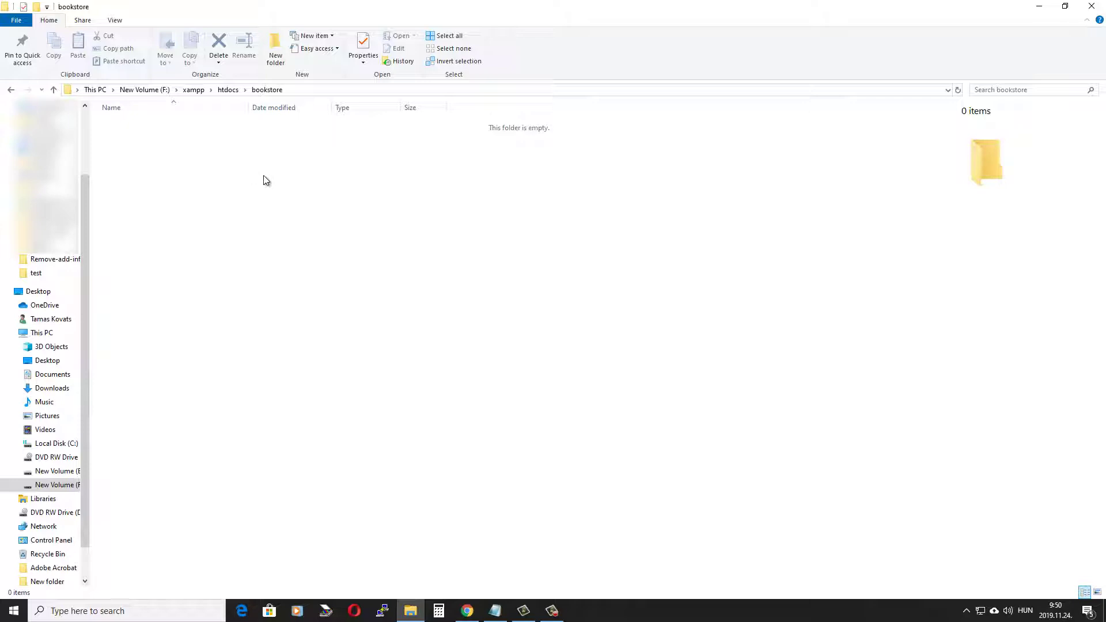
left_click(193, 90)
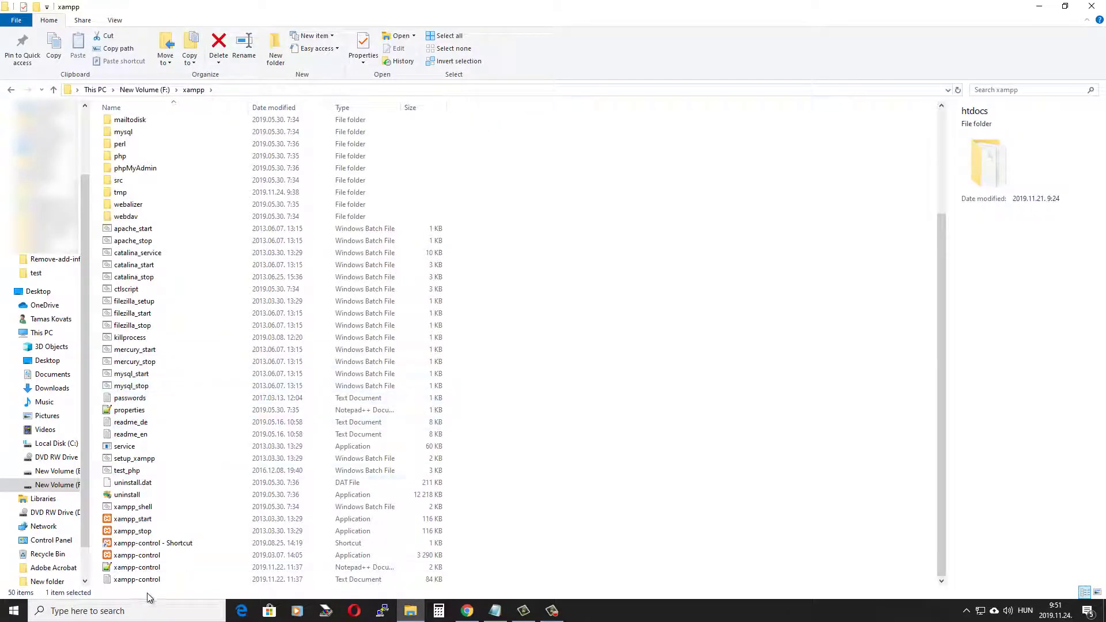
Step: Launch xampp-control, stop and restart Apache and MySQL, then close the control panel
left_click(160, 556)
double_click(160, 556)
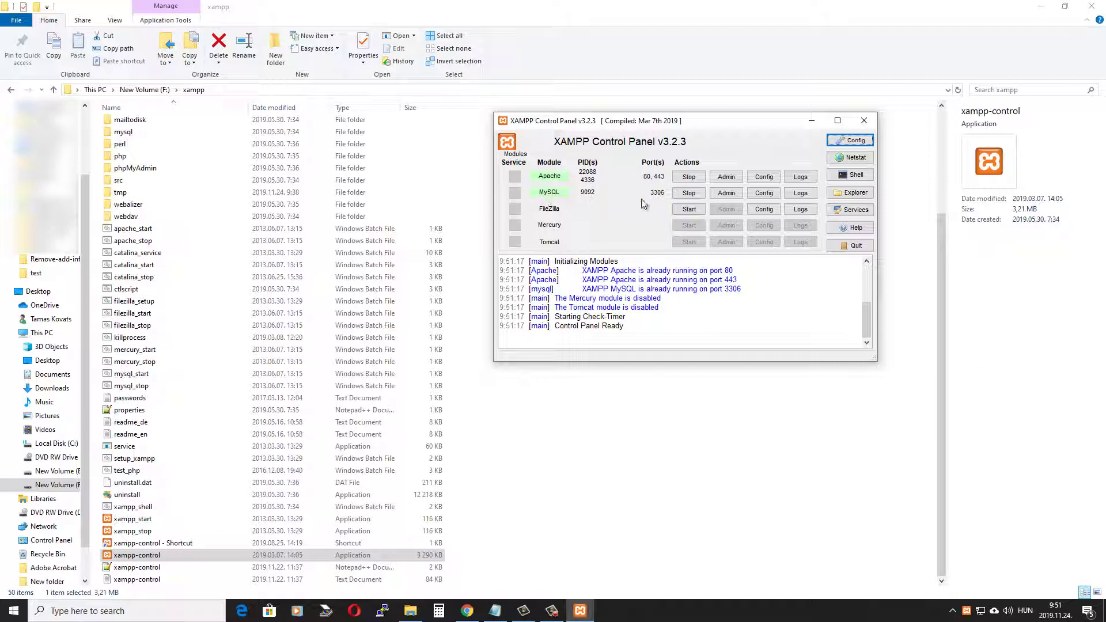
left_click(689, 177)
left_click(690, 193)
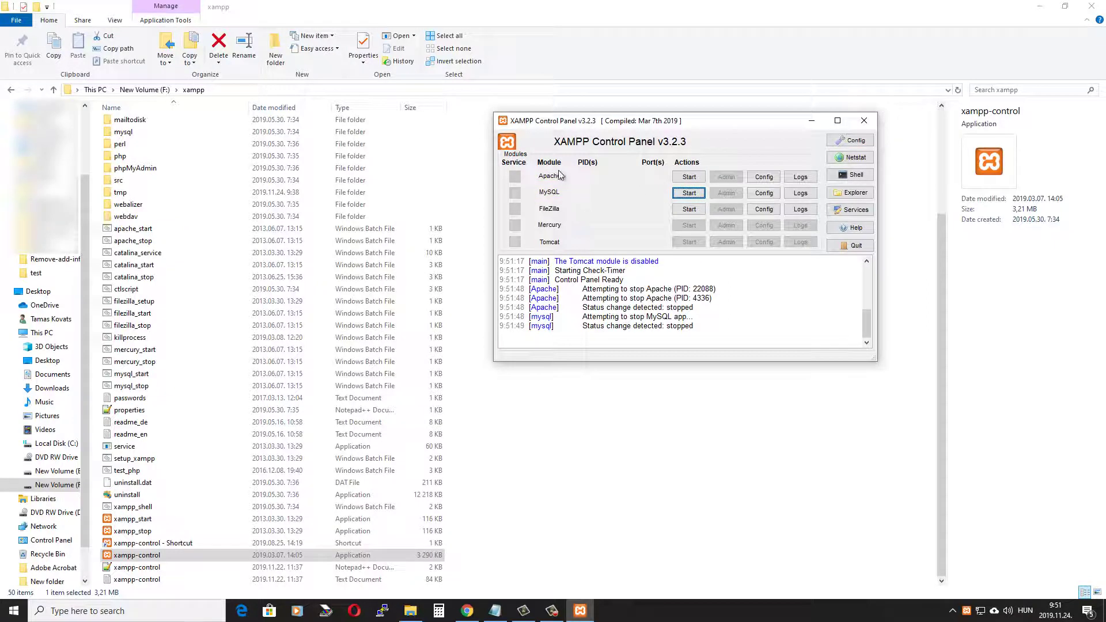
left_click(690, 177)
left_click(690, 193)
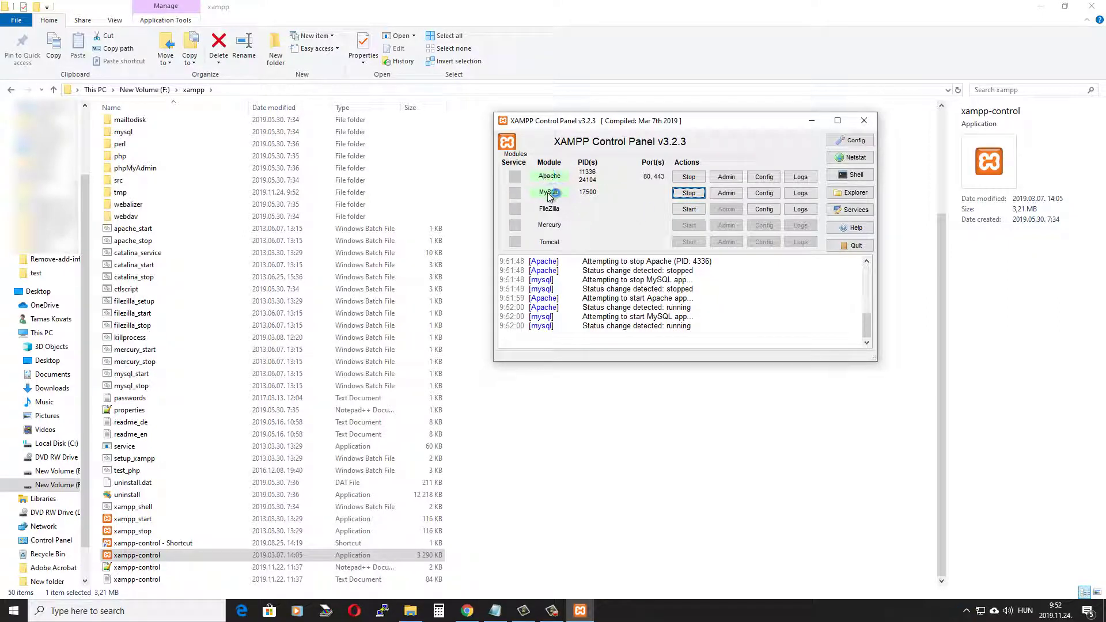
left_click(864, 123)
scroll(221, 326, "up", 1)
scroll(220, 326, "up", 3)
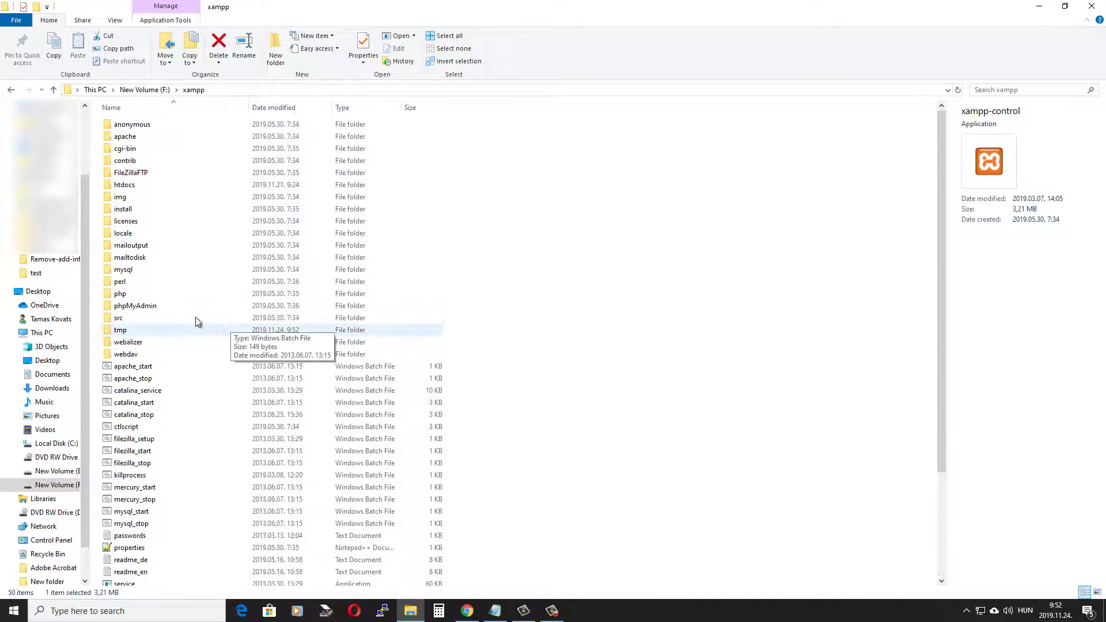
Step: Open htdocs\bookstore, still empty, then bring Chrome with phpMyAdmin to the front
double_click(122, 185)
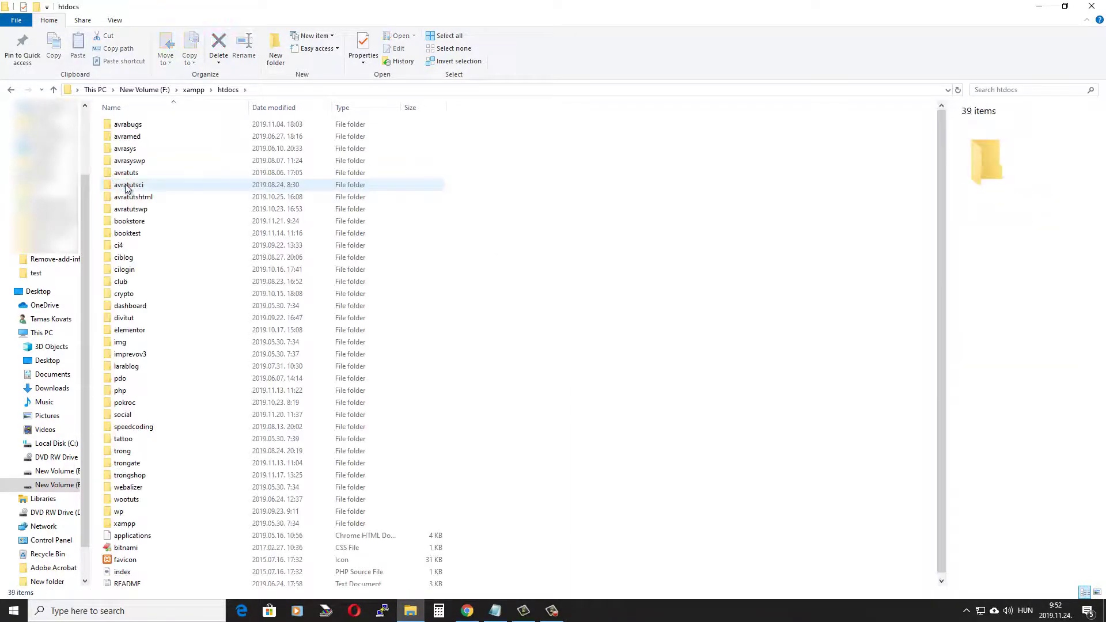
double_click(140, 224)
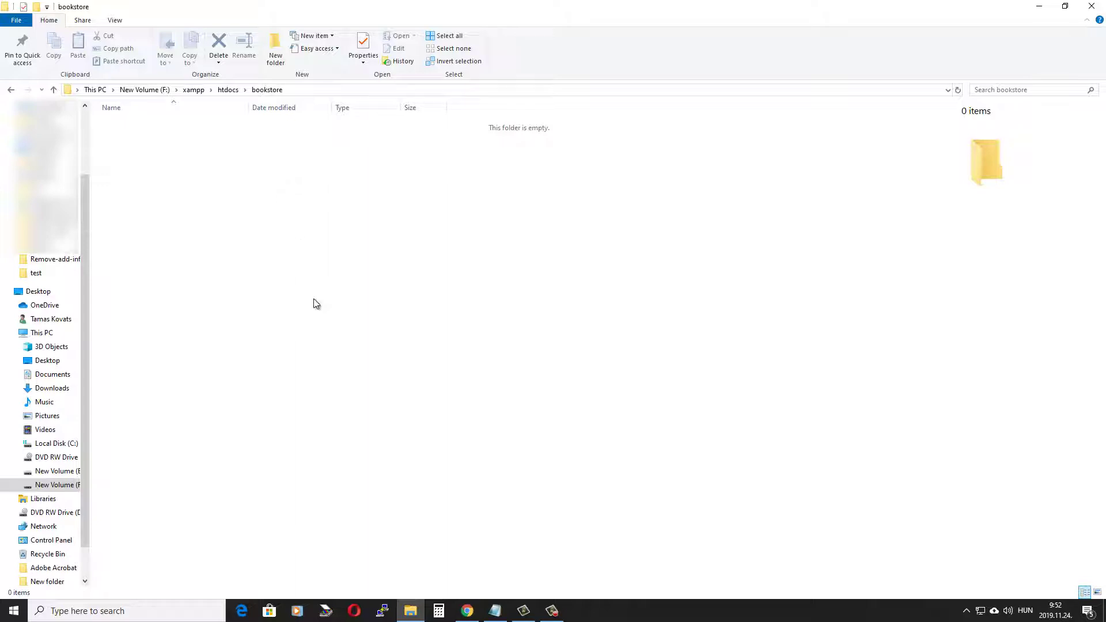
left_click(468, 611)
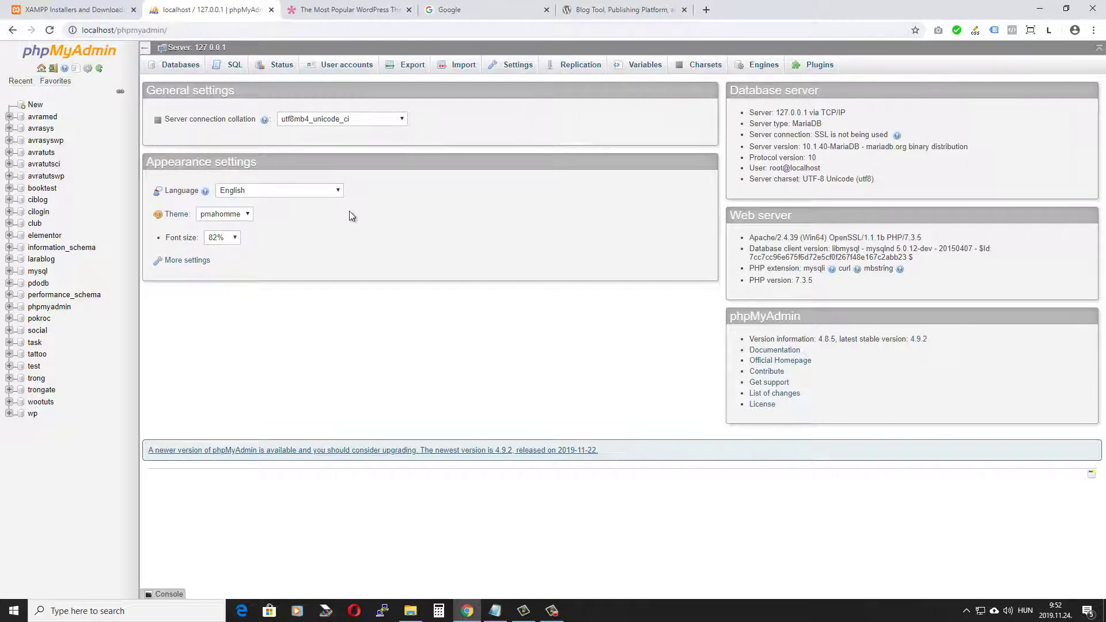
Step: Create a database named bookstore with utf8_general_ci collation, then switch to WordPress.org
left_click(176, 67)
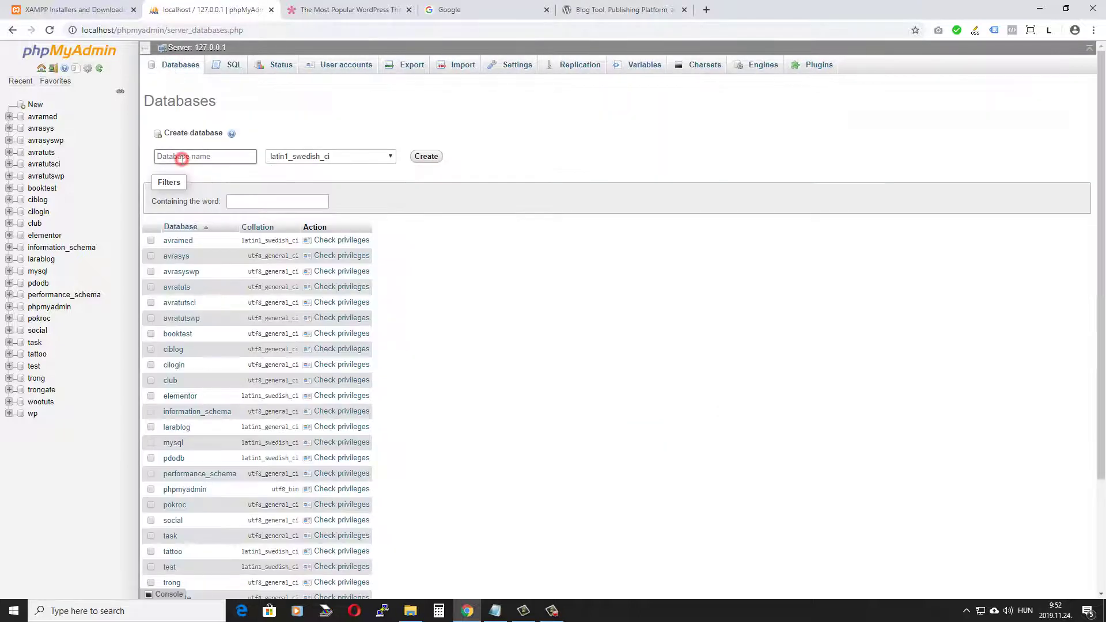
left_click(172, 158)
type("bookstore")
left_click(387, 156)
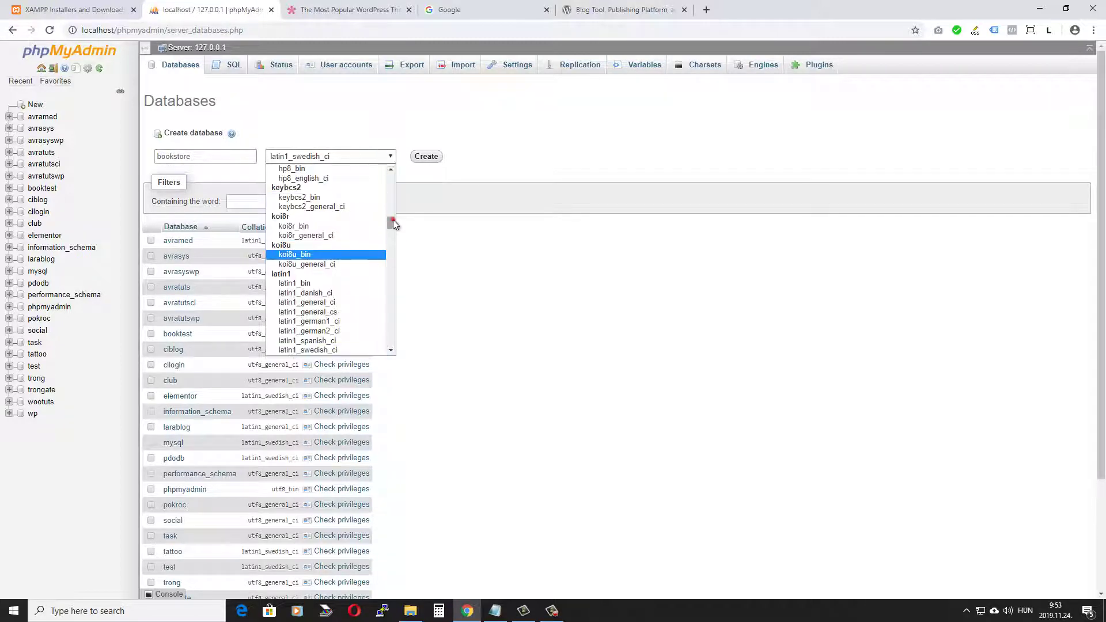
left_click_drag(393, 220, 393, 309)
left_click(333, 279)
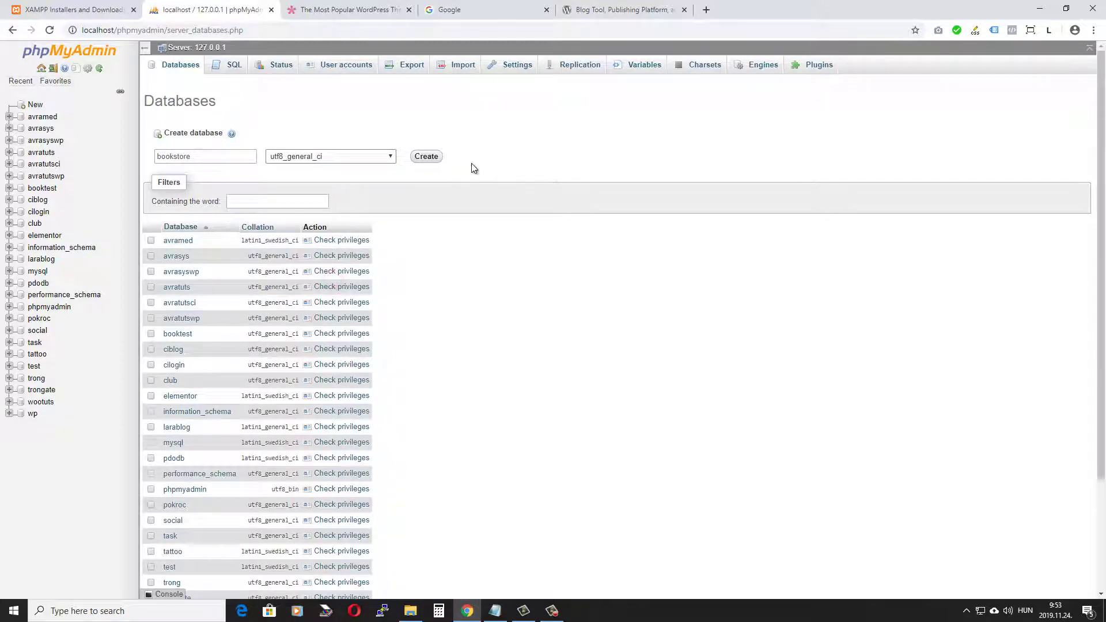
left_click(427, 159)
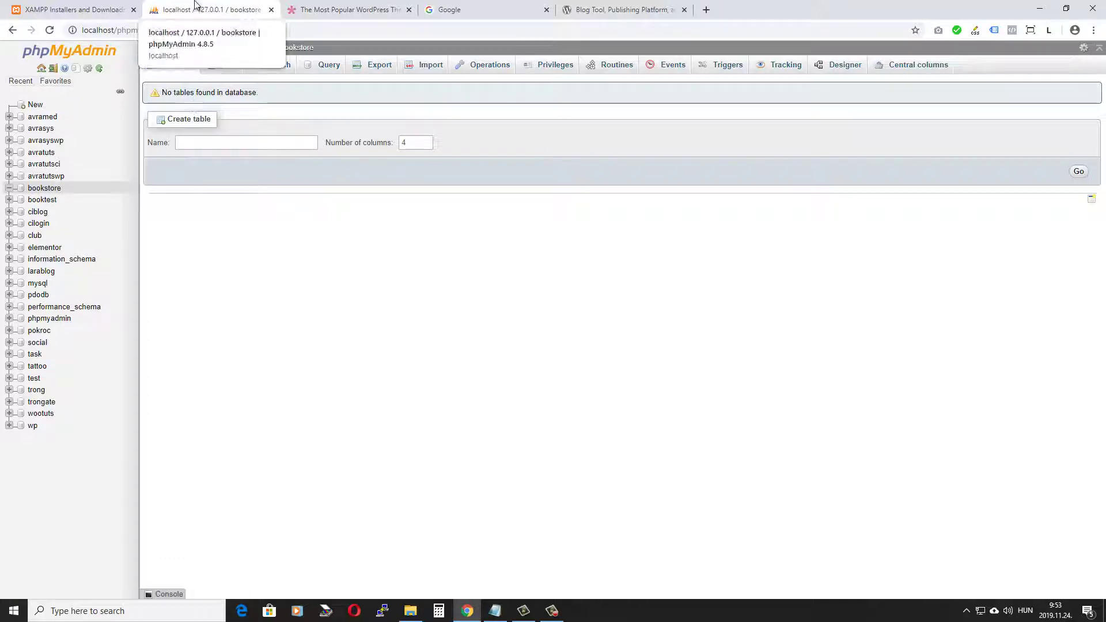
left_click(630, 11)
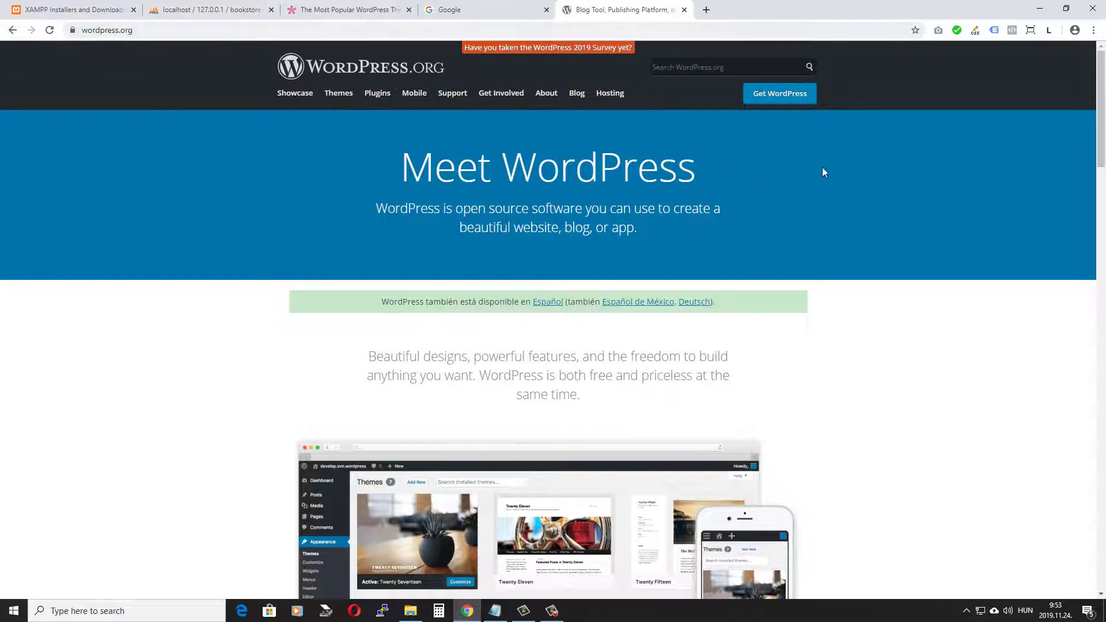
Step: Download the WordPress 5.3 package and extract the wordpress-5.3 archive in place
left_click(776, 101)
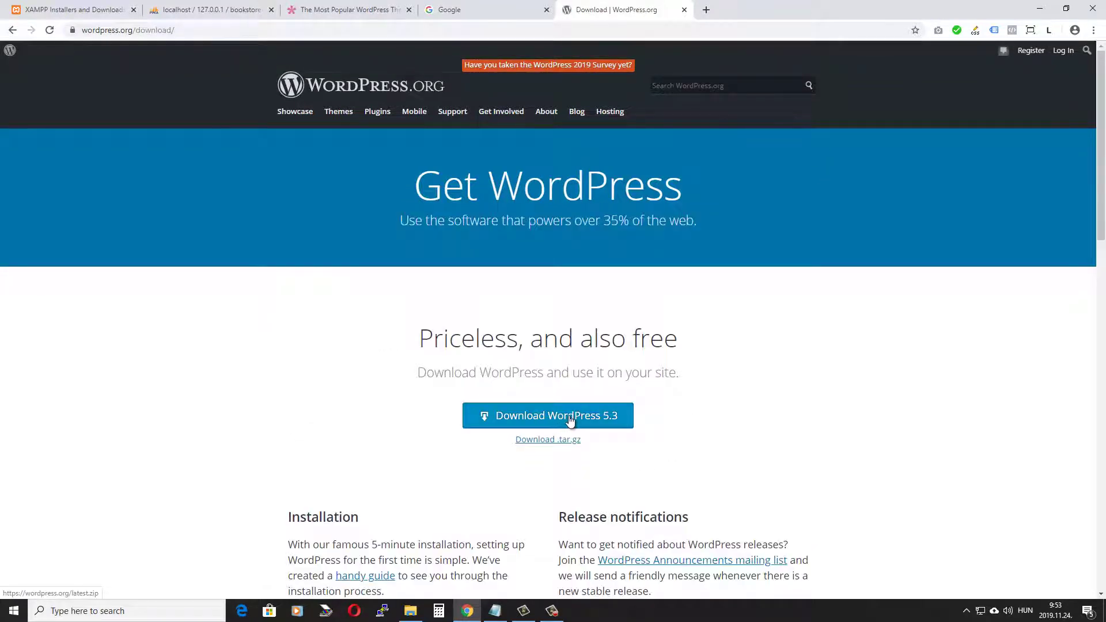
left_click(554, 418)
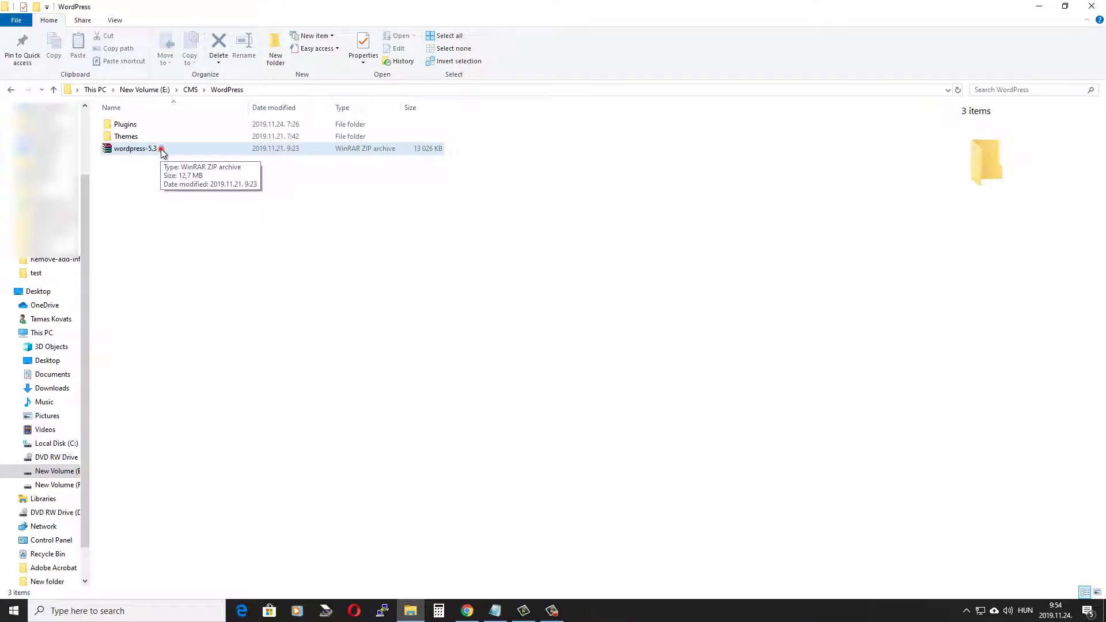
left_click(161, 148)
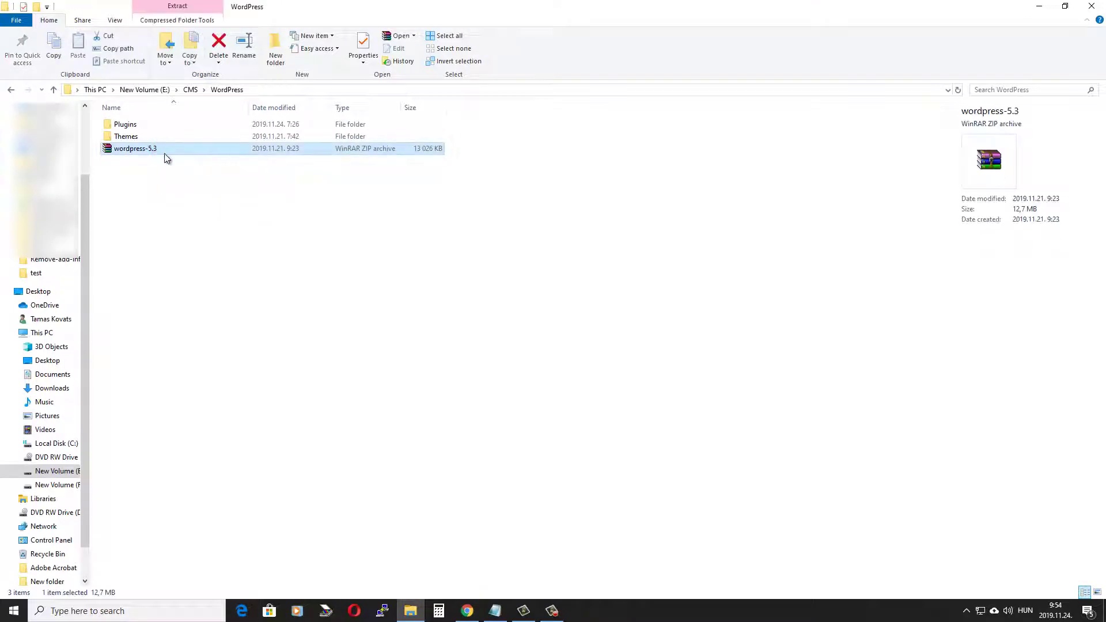
right_click(157, 151)
left_click(201, 208)
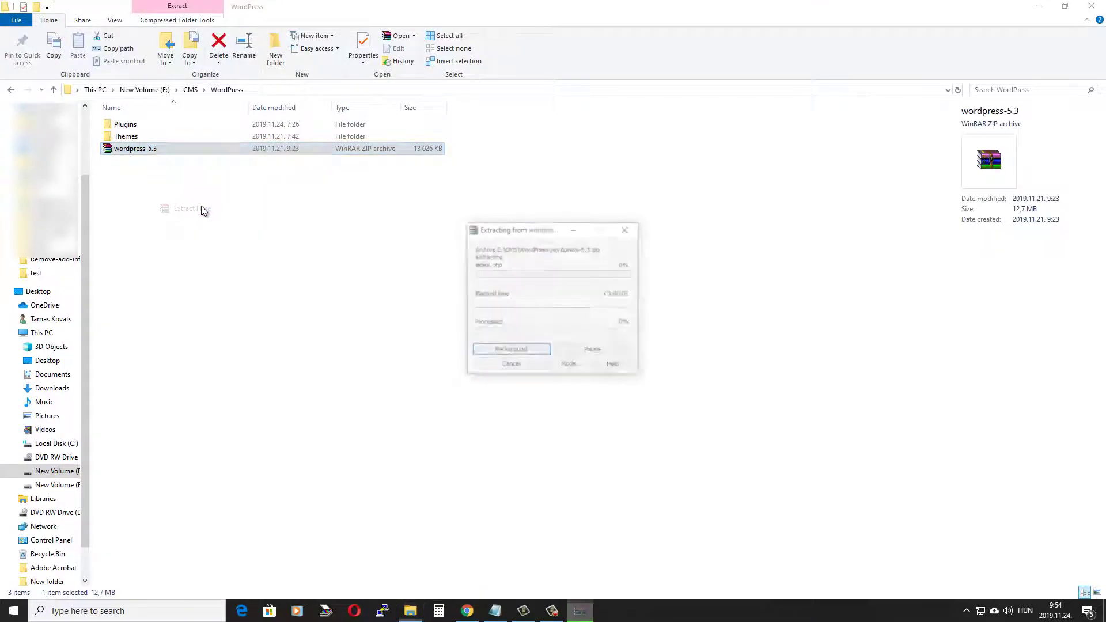
Step: Copy all 19 items from the extracted wordpress folder
double_click(148, 150)
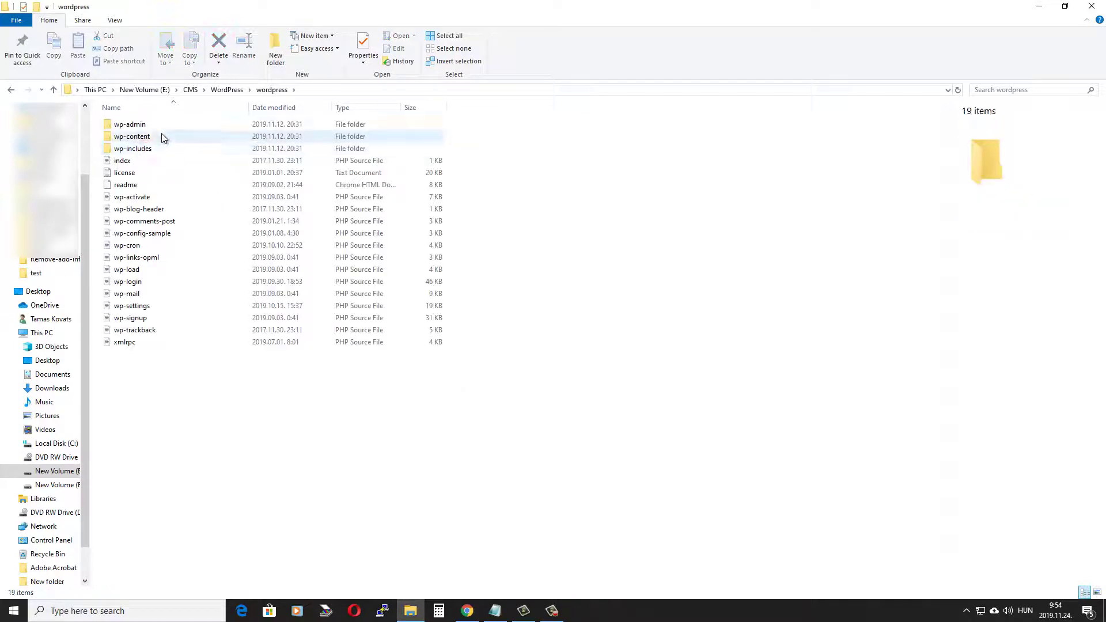
left_click(151, 123)
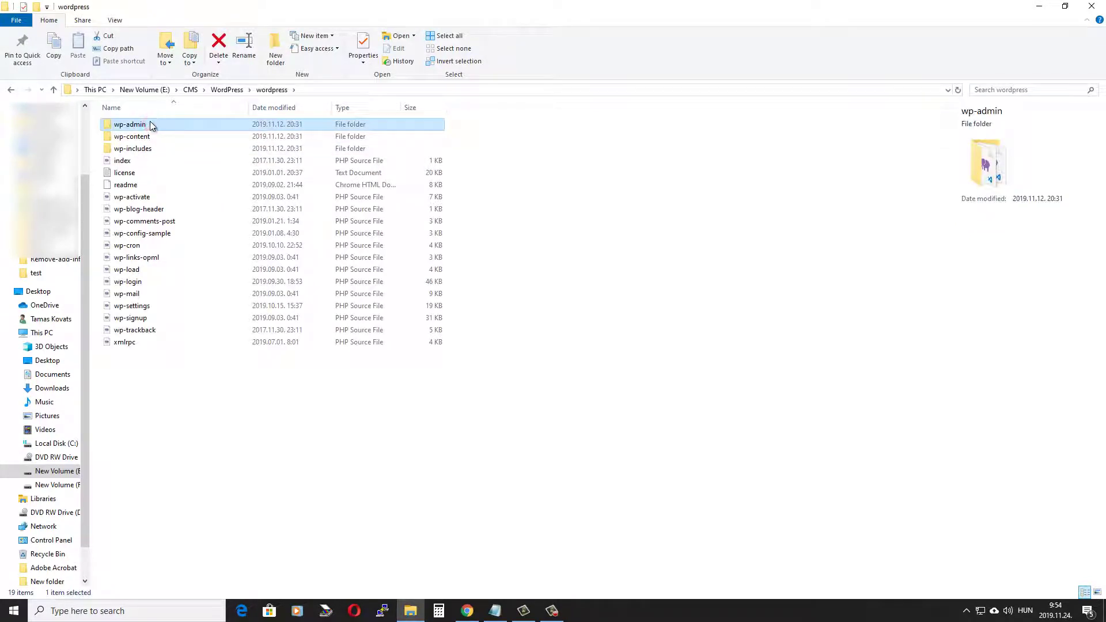
key("shift+Down")
key("shift+Down")
key("shift+Down")
key("shift+Down")
key("shift+Down")
key("shift+Down")
key("shift+Down")
key("shift+Down")
key("shift+Down")
key("shift+Down")
key("shift+Down")
key("shift+Down")
key("shift+Down")
key("shift+Down")
key("shift+Down")
key("shift+Down")
key("shift+Down")
key("shift+Down")
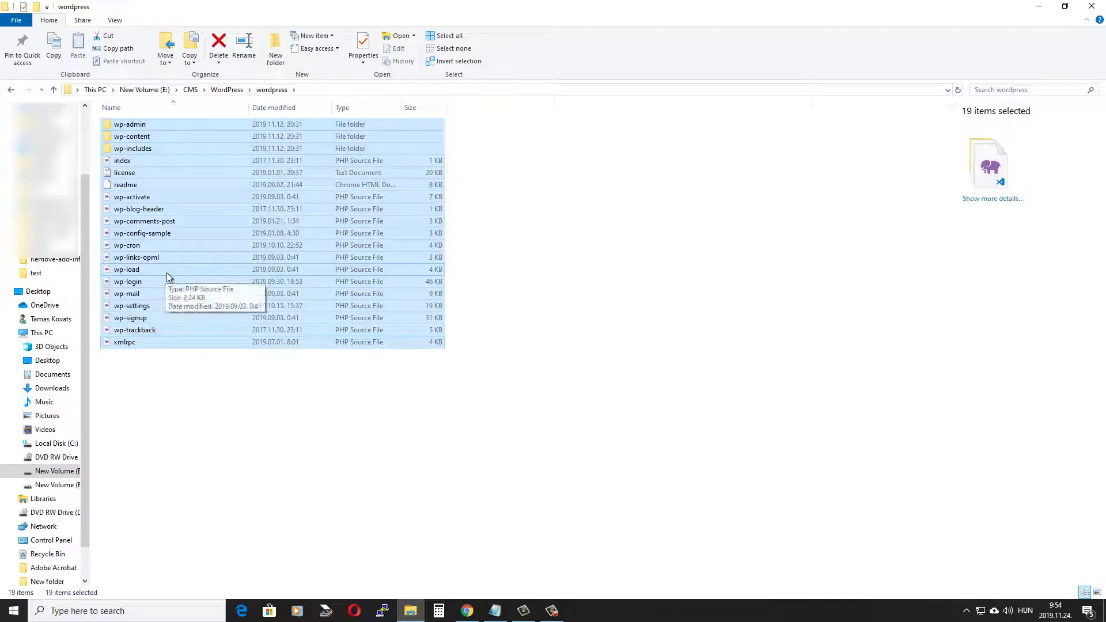
right_click(167, 271)
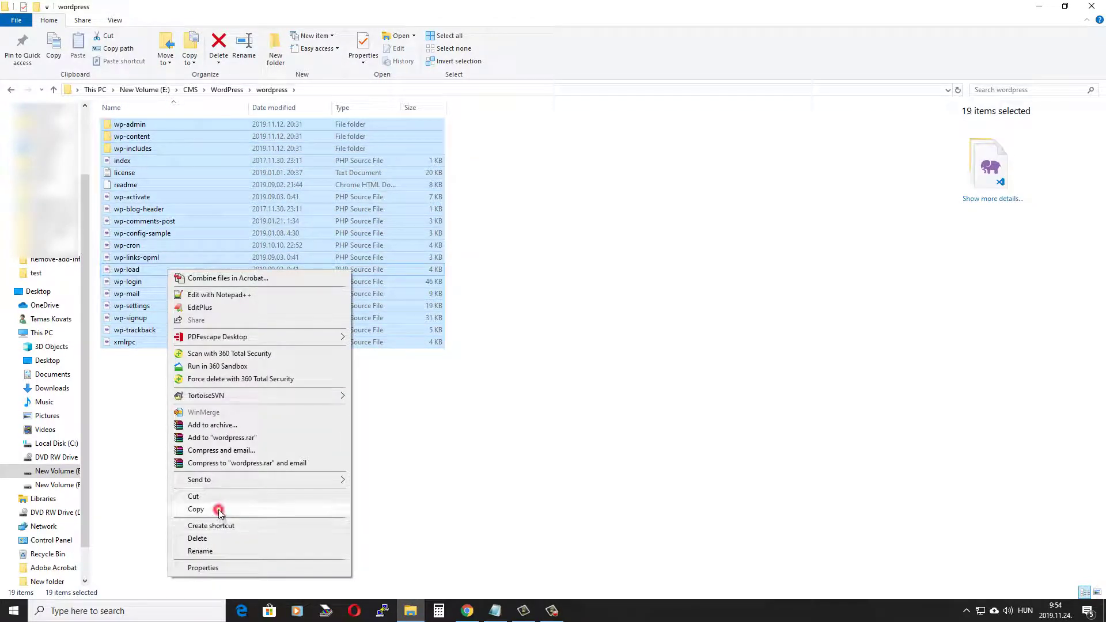
left_click(215, 509)
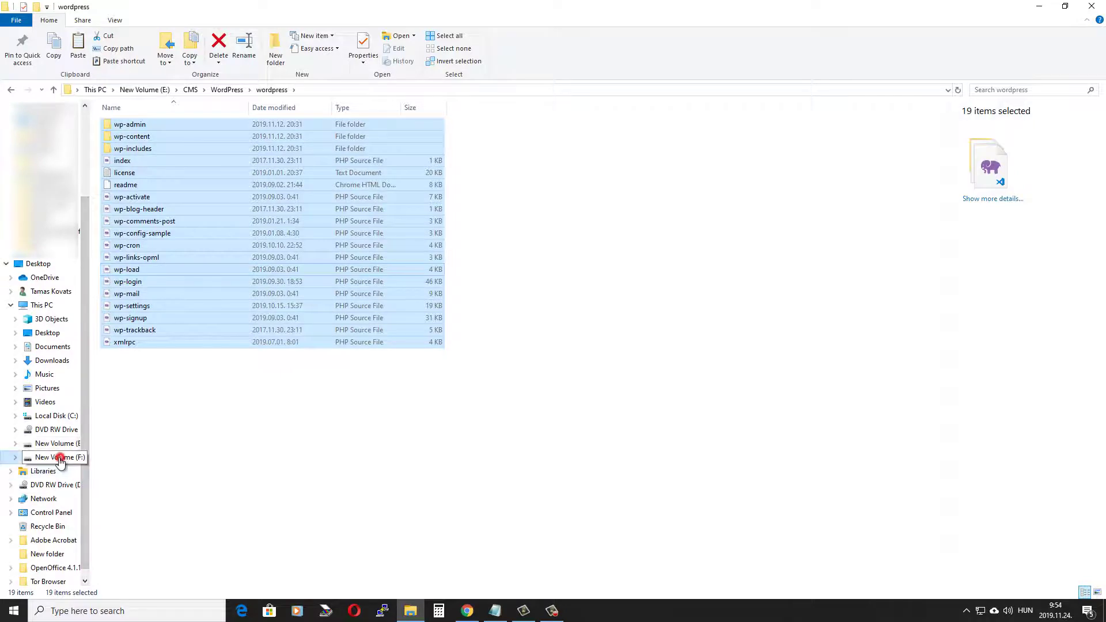
Step: Paste the WordPress files into F:\xampp\htdocs\bookstore, then return to the browser
left_click(55, 457)
double_click(125, 245)
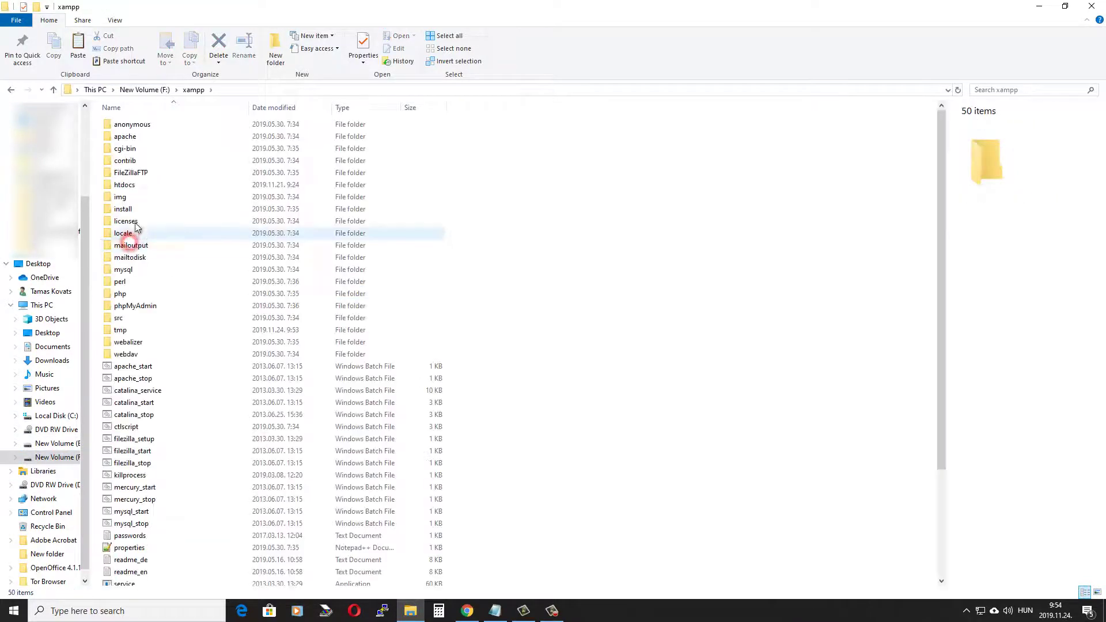
double_click(132, 185)
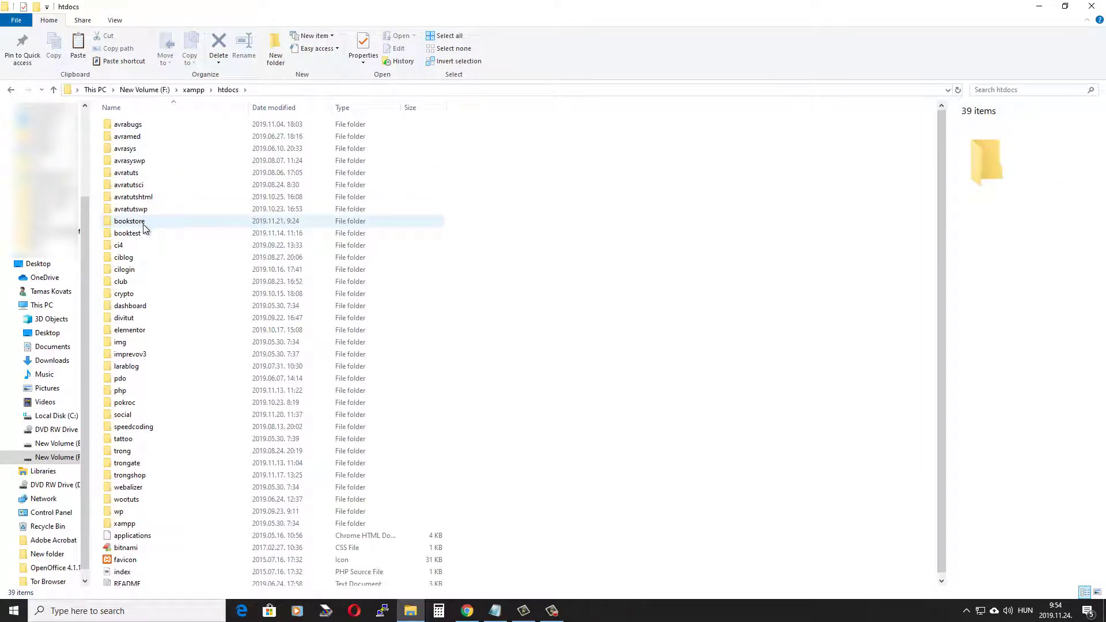
double_click(143, 221)
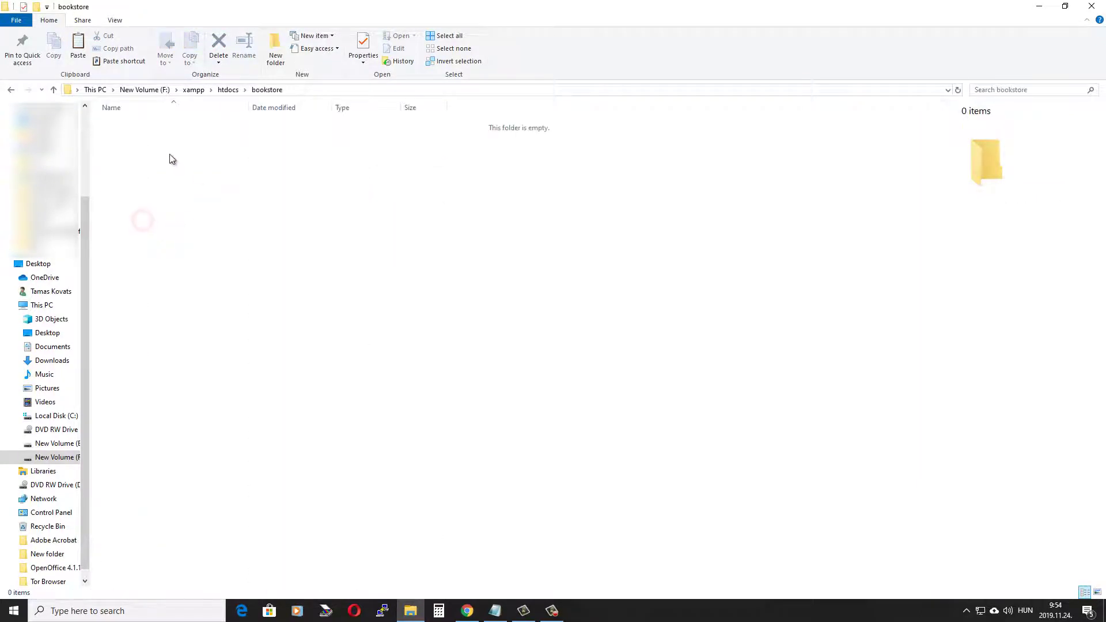
right_click(150, 145)
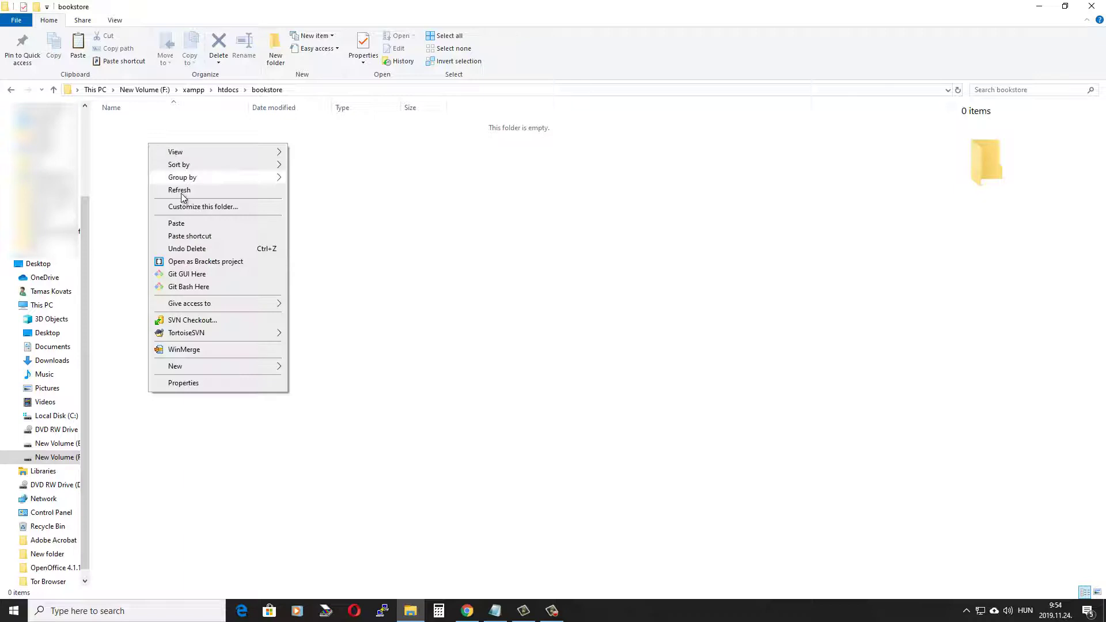
left_click(206, 224)
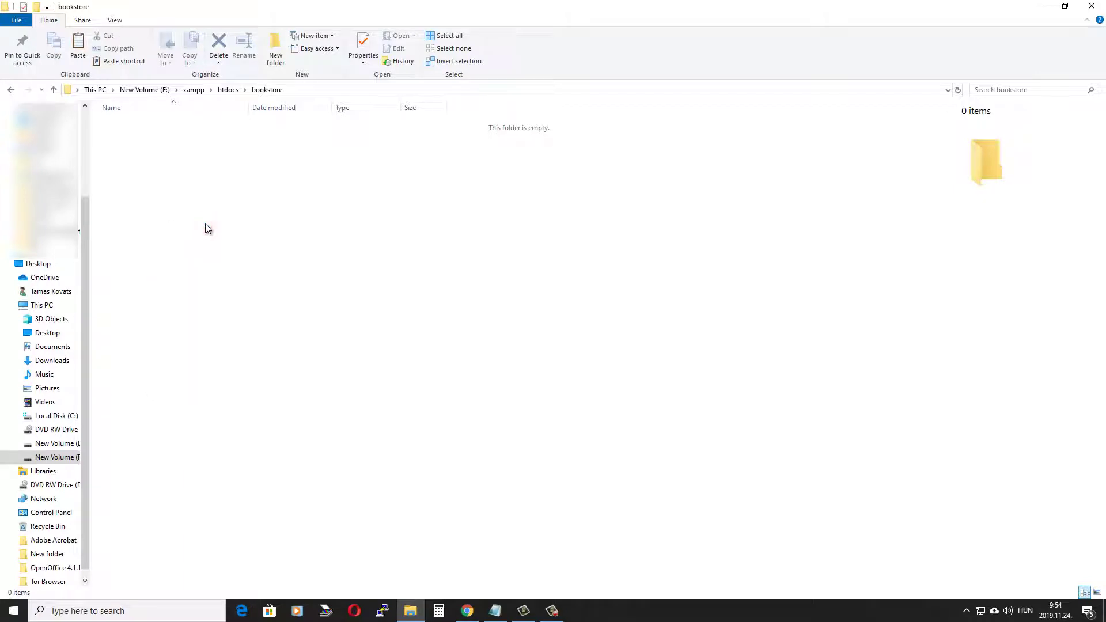
left_click(620, 270)
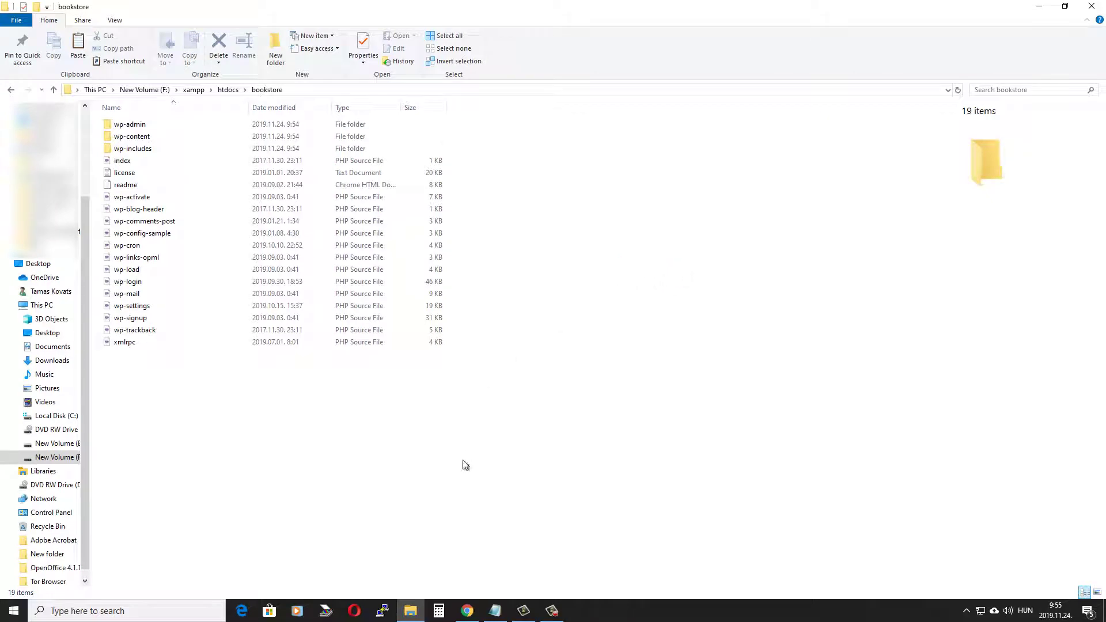
left_click(468, 611)
left_click(187, 30)
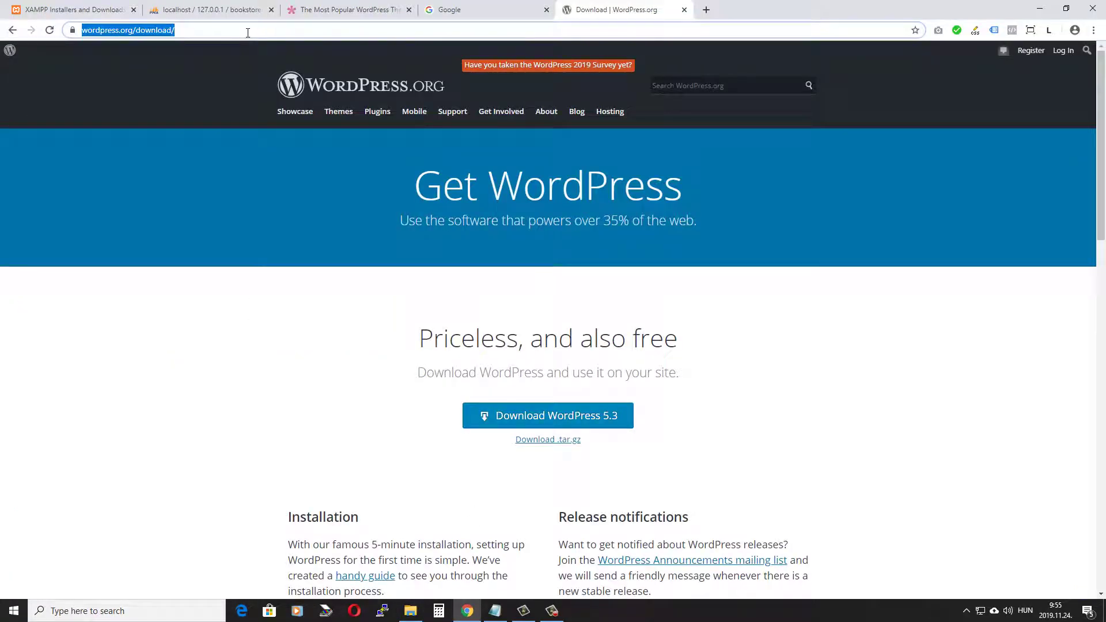
Step: Load localhost/bookstore and continue WordPress setup in English (United States)
type("localhost")
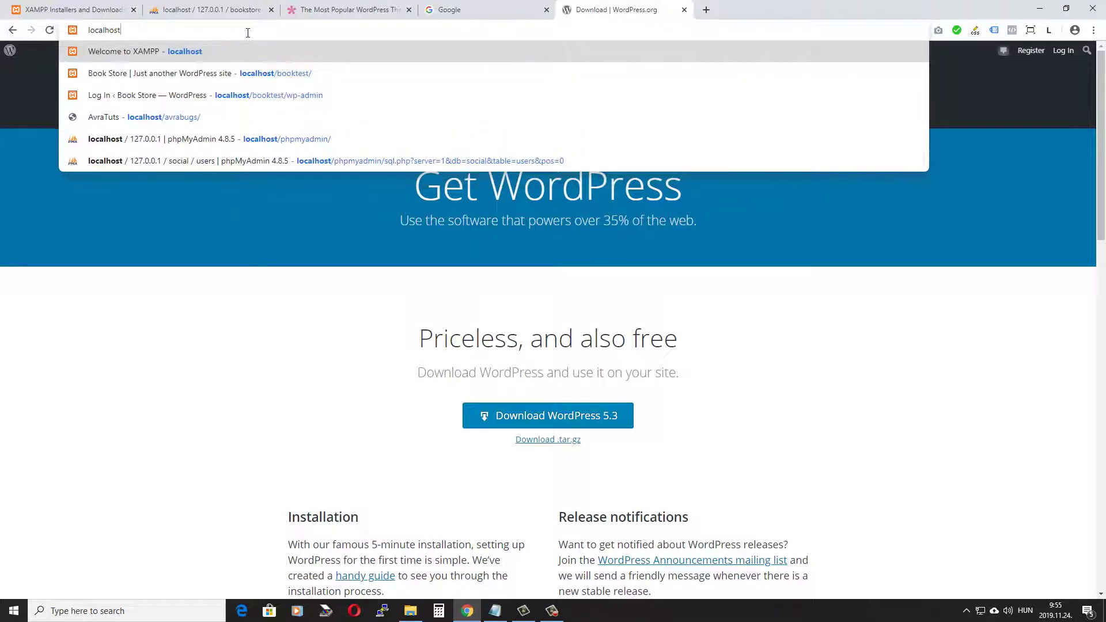
type("/bo")
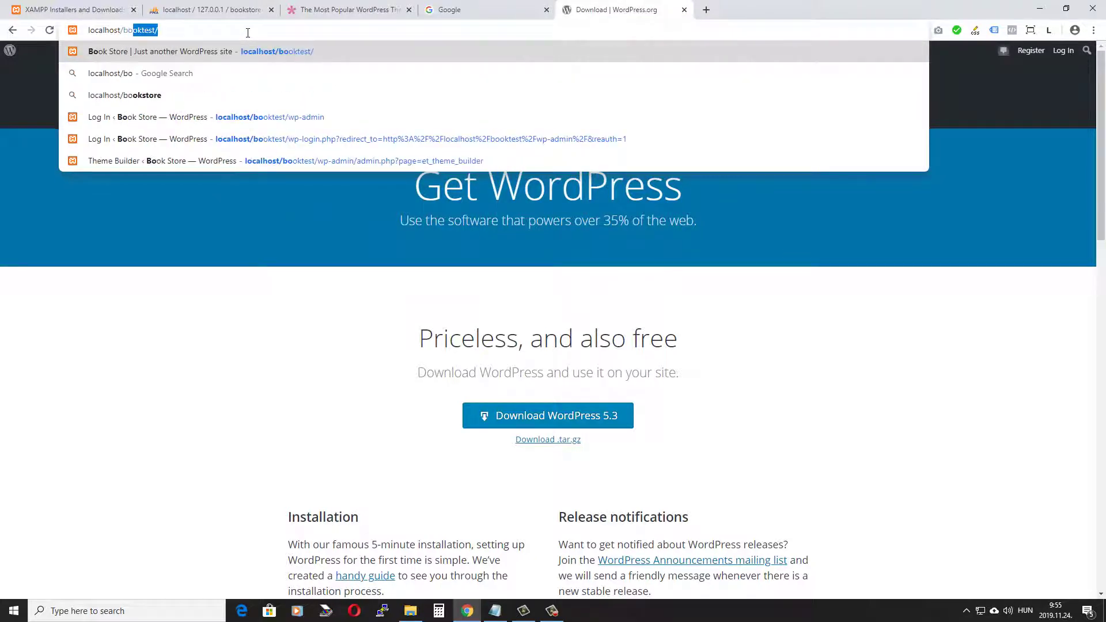
type("okstore")
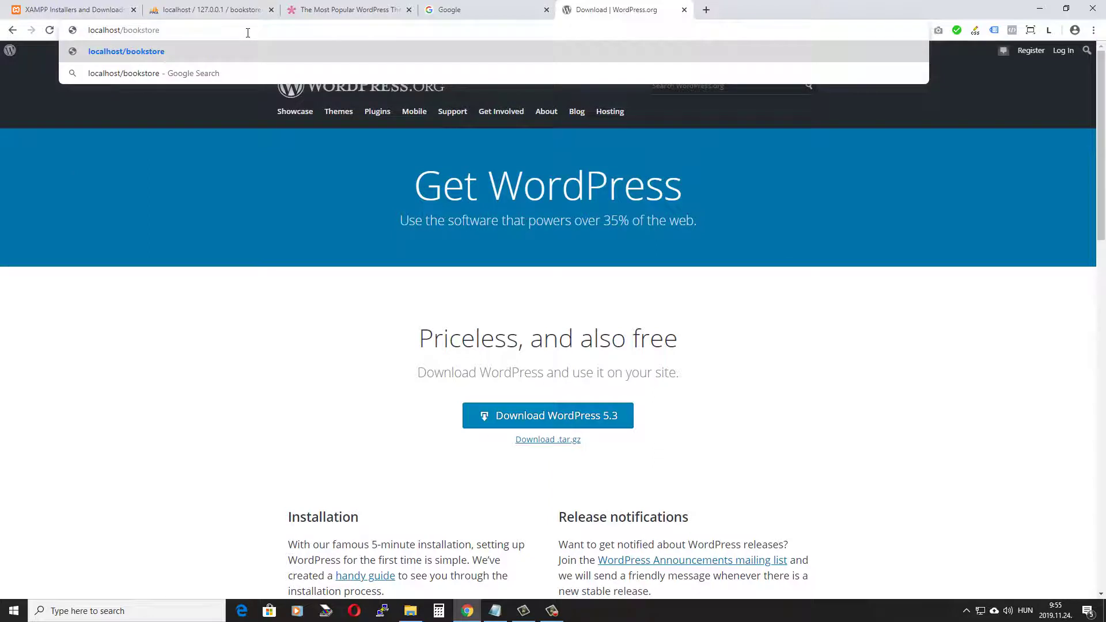
key("Return")
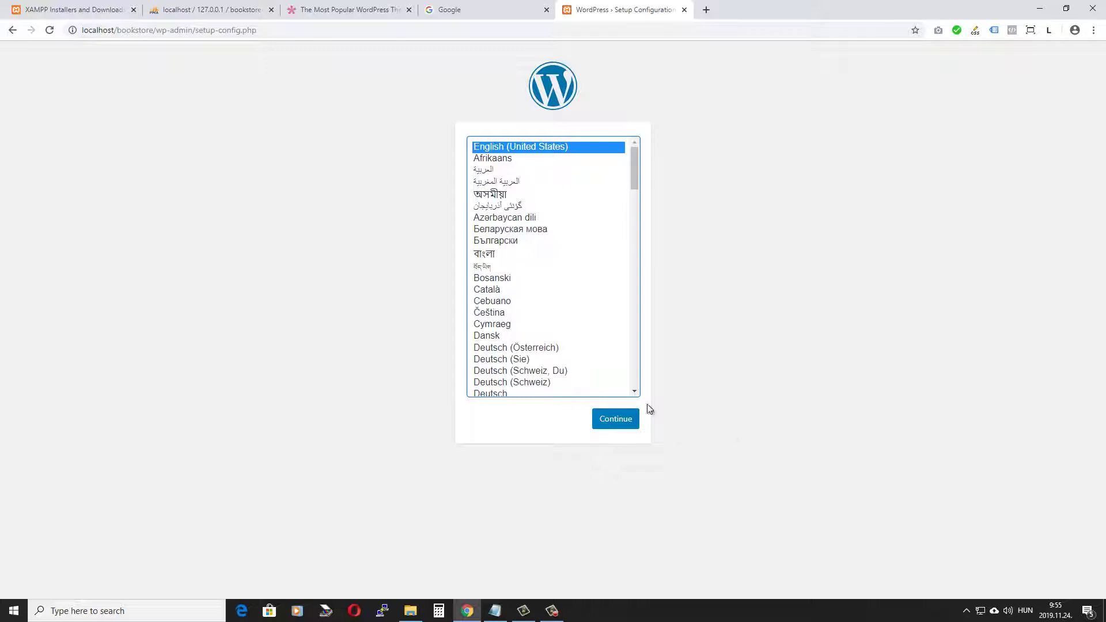
left_click(616, 419)
left_click_drag(509, 173, 353, 173)
Step: Enter bookstore as the database name and root as the username, checking phpMyAdmin
type("bookstore")
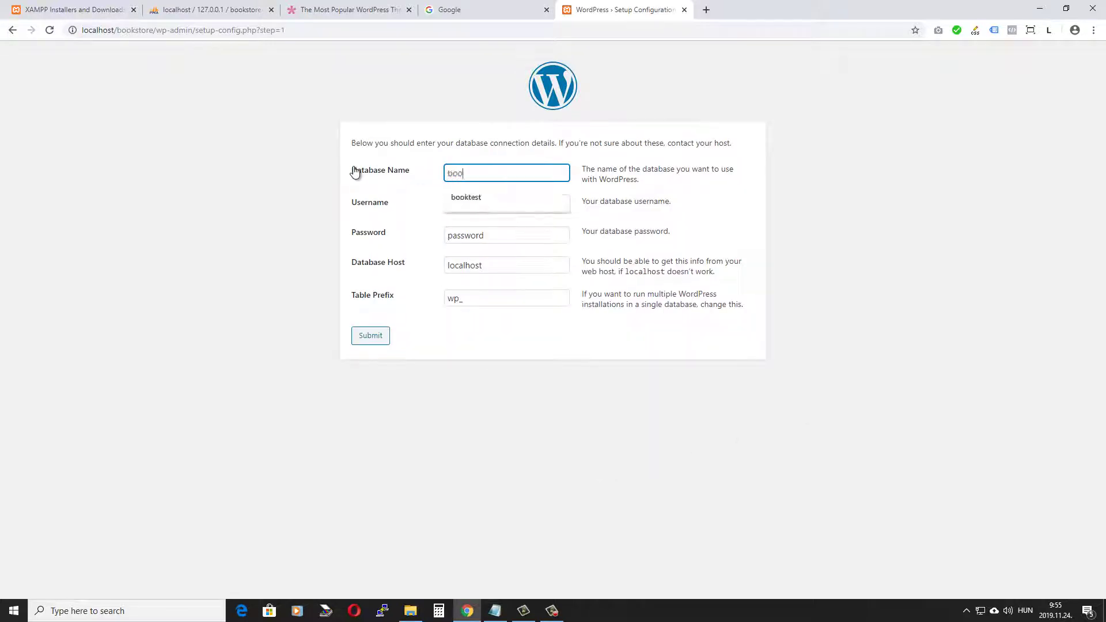
key("Tab")
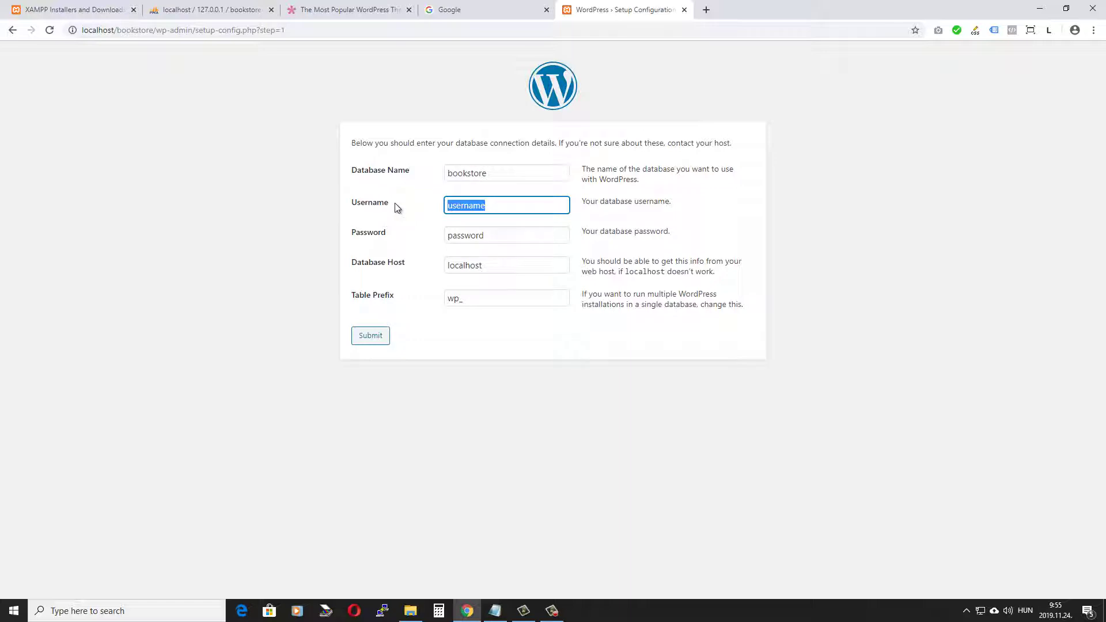
type("root")
left_click(200, 12)
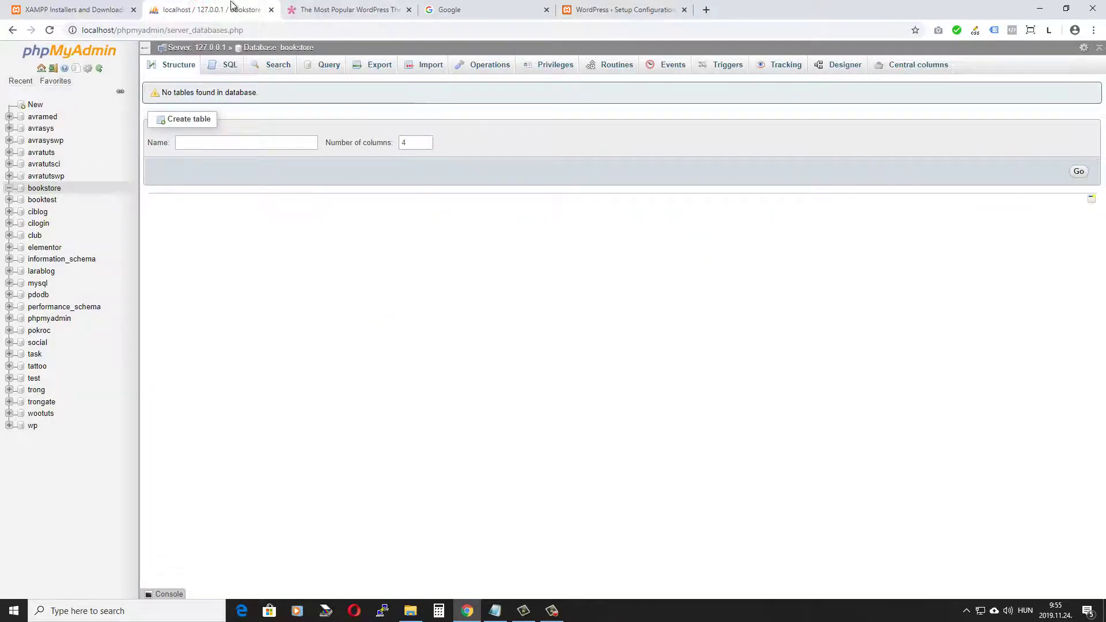
left_click(624, 10)
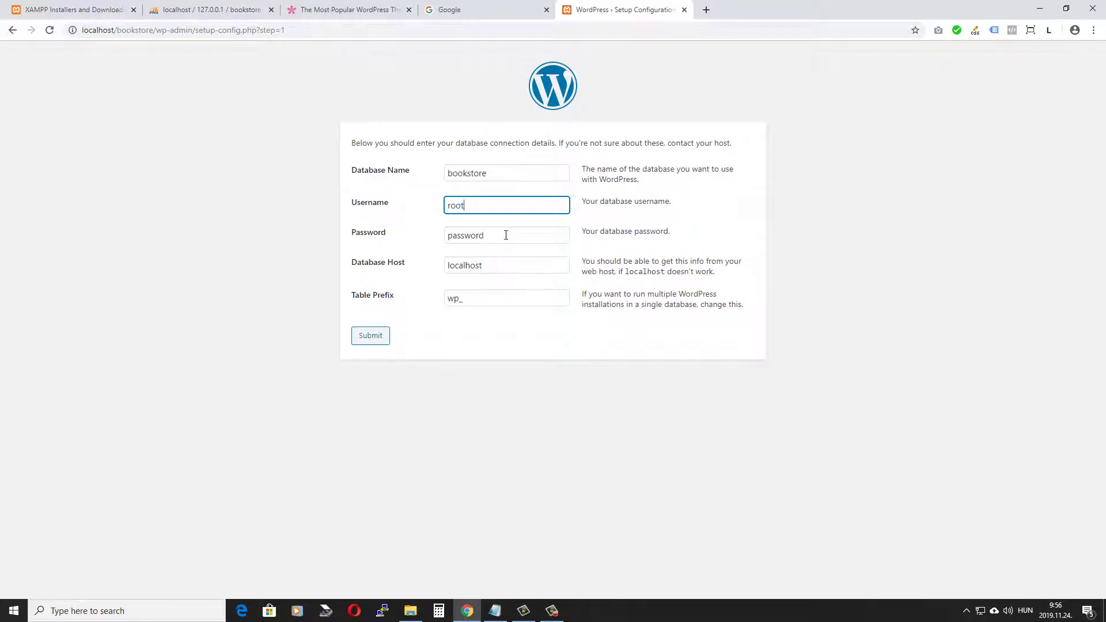
Step: Leave the database password empty, keep localhost as host, and submit the connection details
double_click(506, 235)
key("BackSpace")
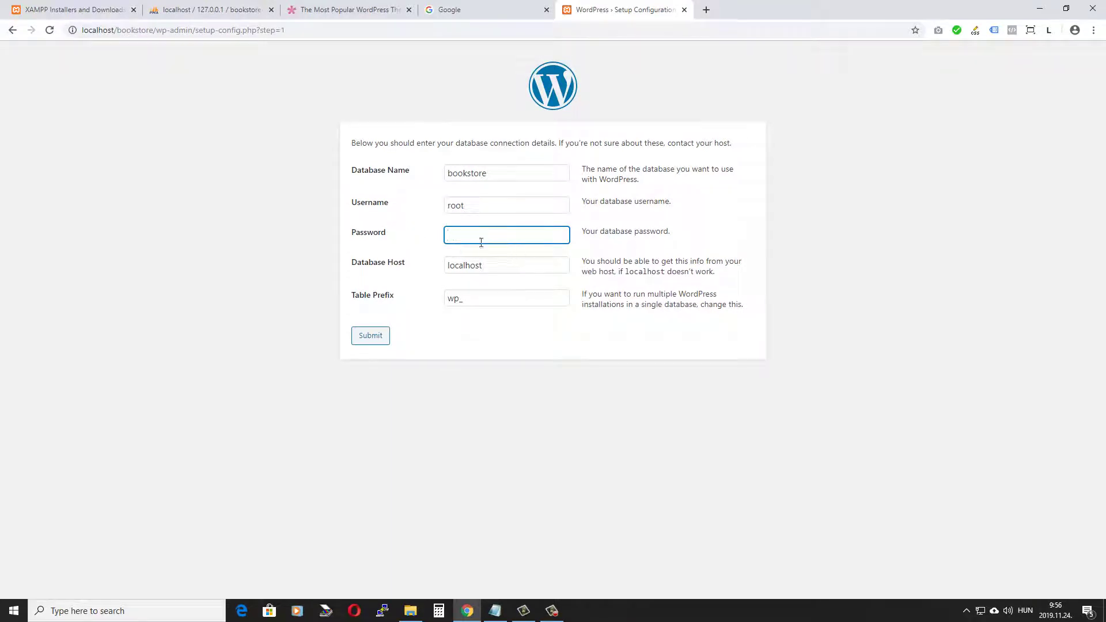
double_click(512, 265)
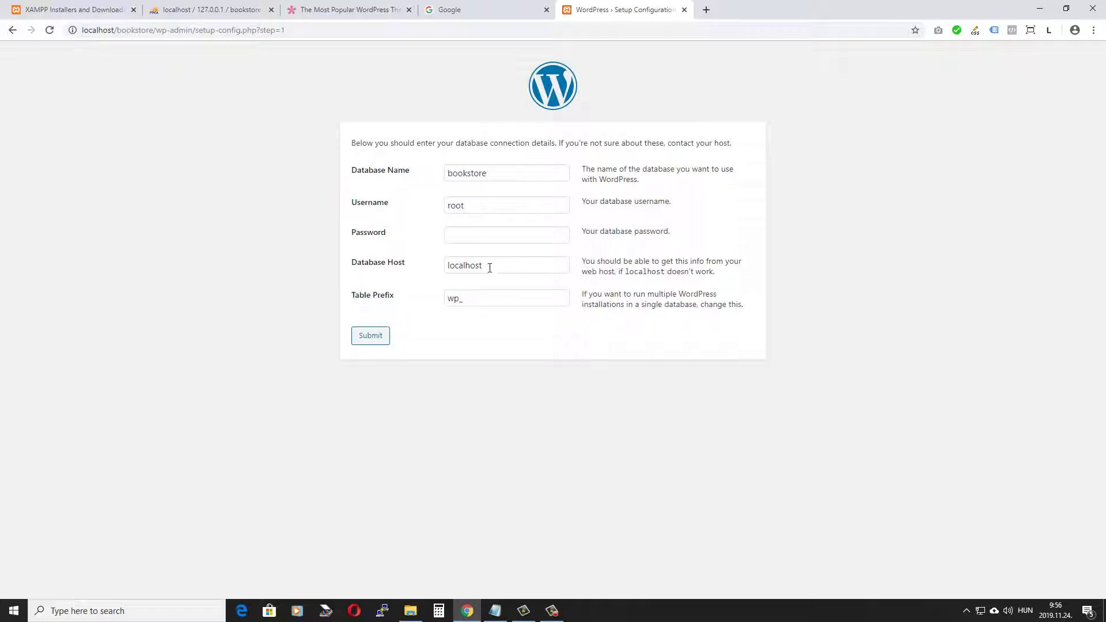
left_click_drag(504, 265, 435, 269)
left_click(499, 323)
left_click(368, 336)
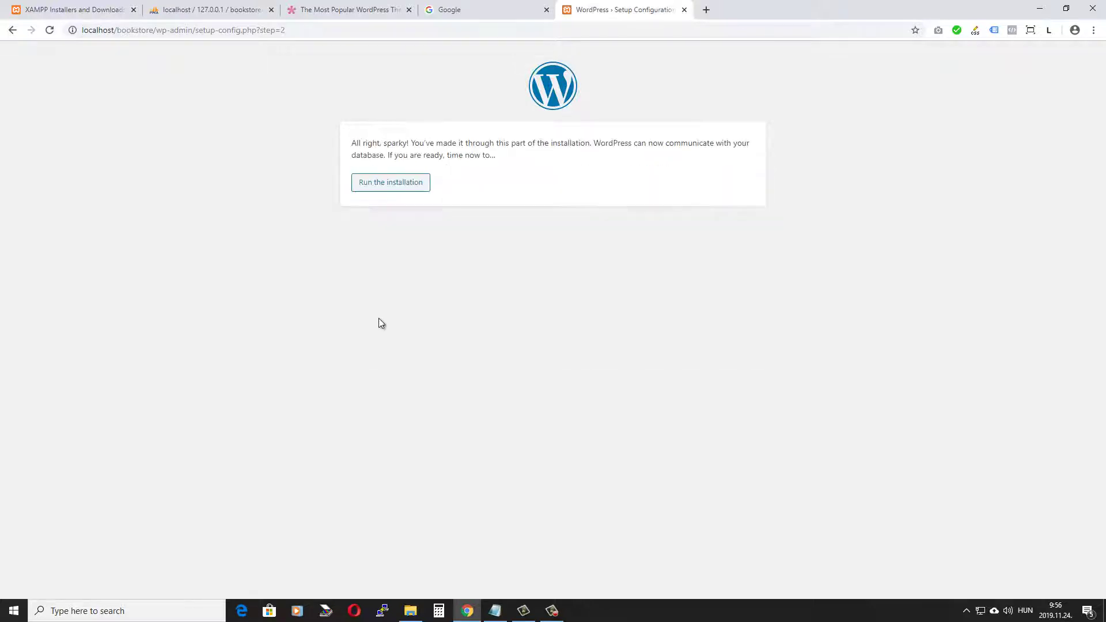
Step: Start the installation with username admin and a short password, confirming use of the weak password
left_click(379, 186)
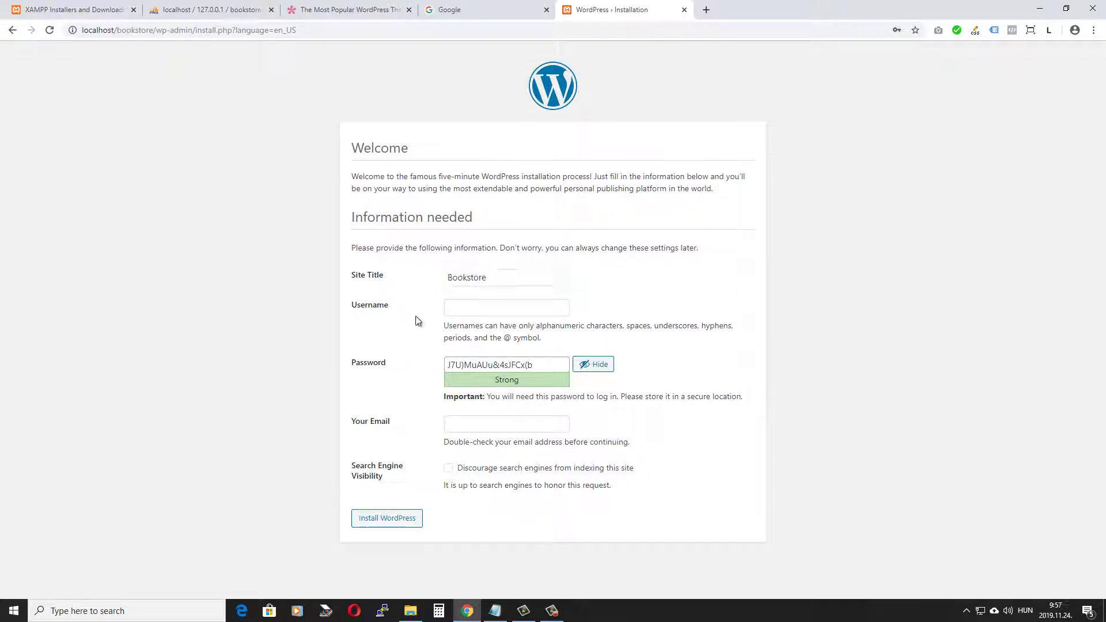
left_click(474, 307)
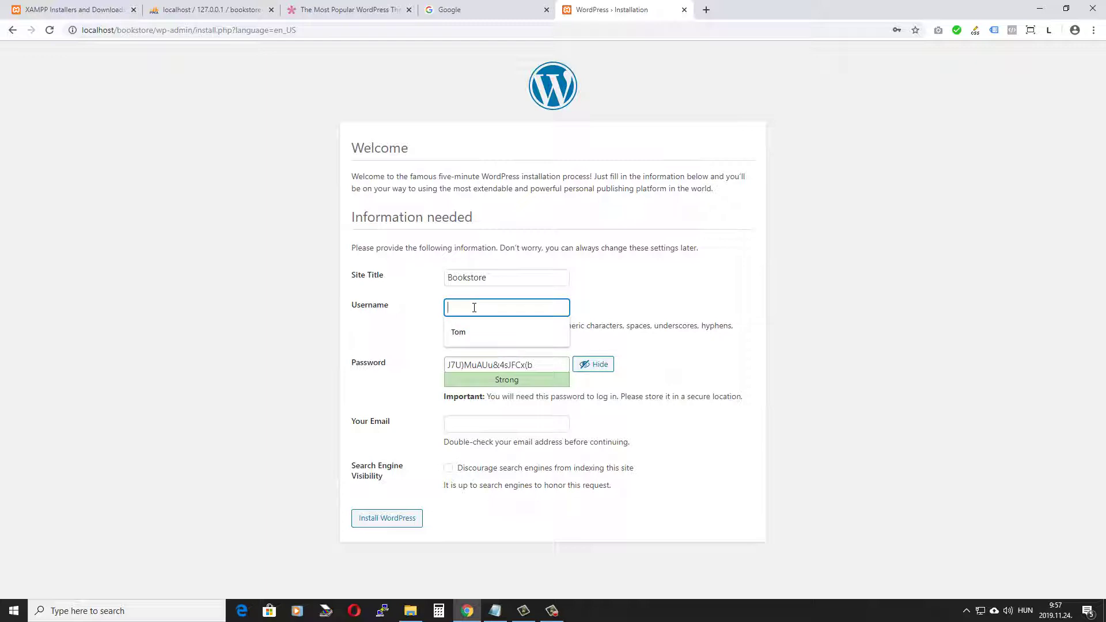
type("admin")
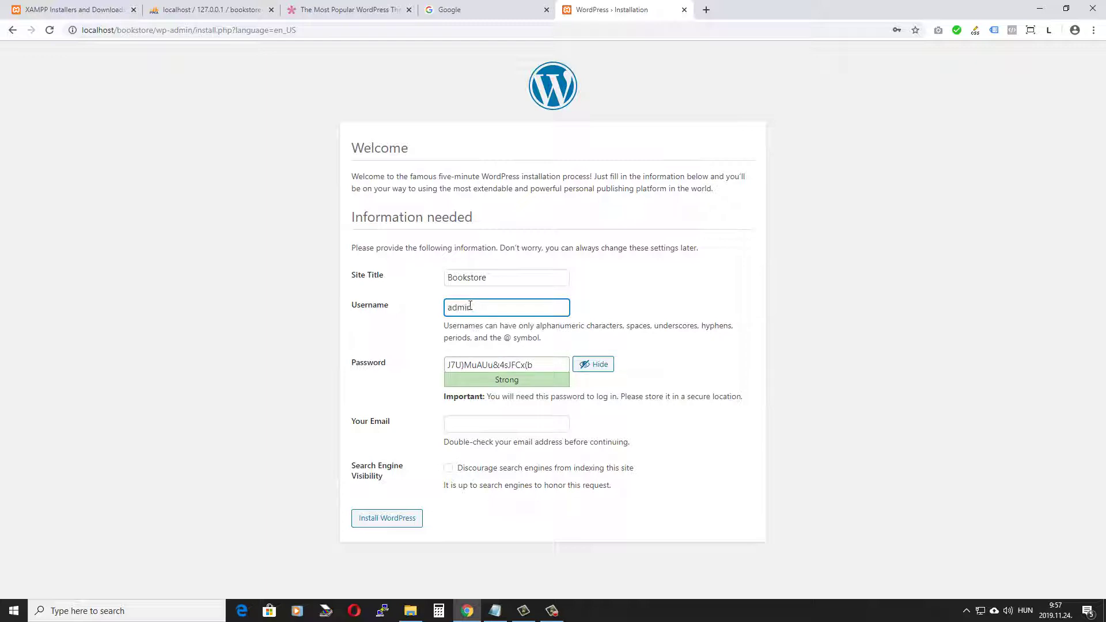
left_click(593, 369)
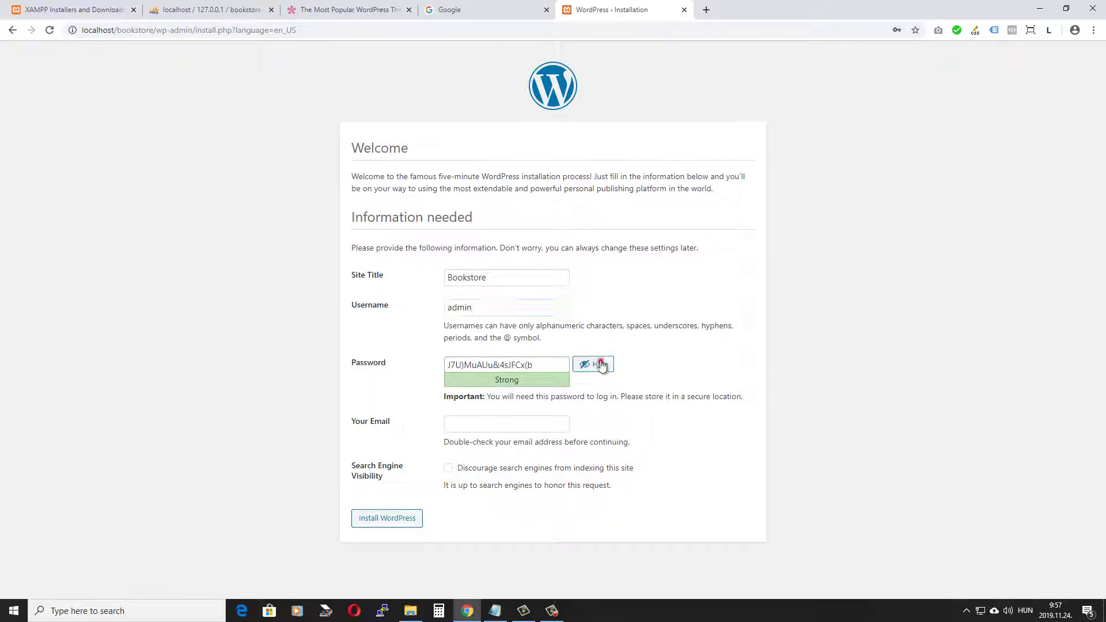
left_click(525, 362)
key("ctrl+a")
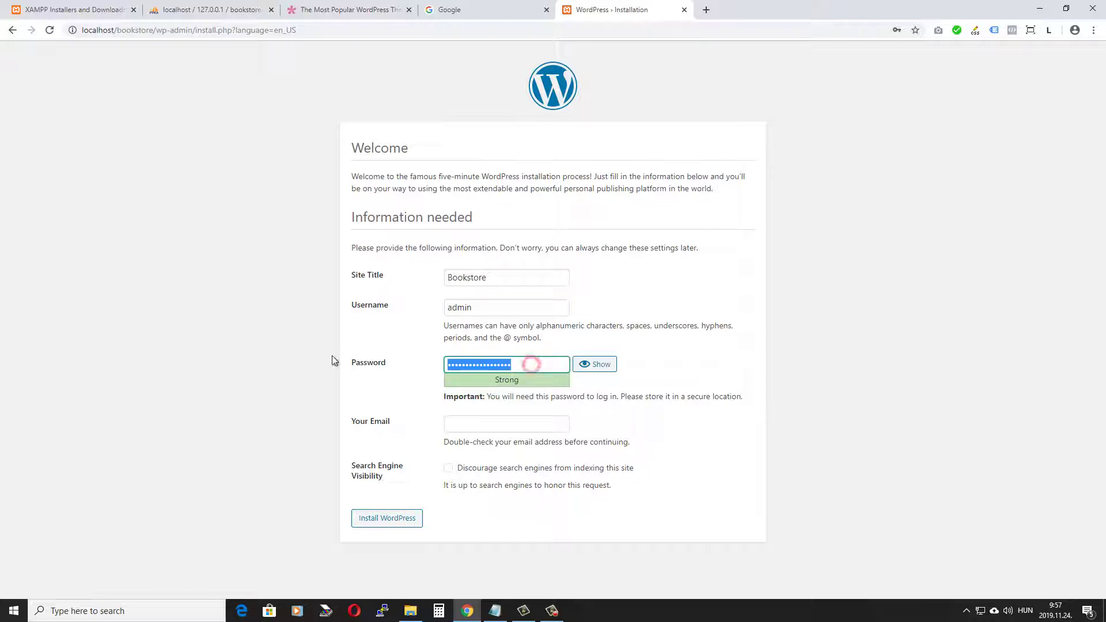
key("BackSpace")
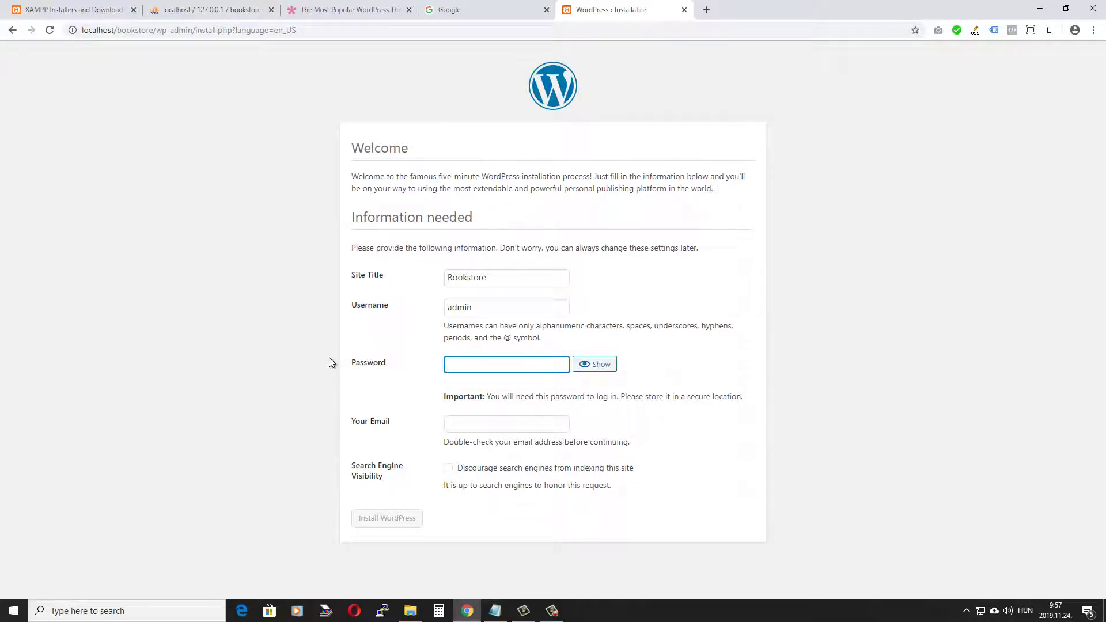
type("123456")
left_click(448, 421)
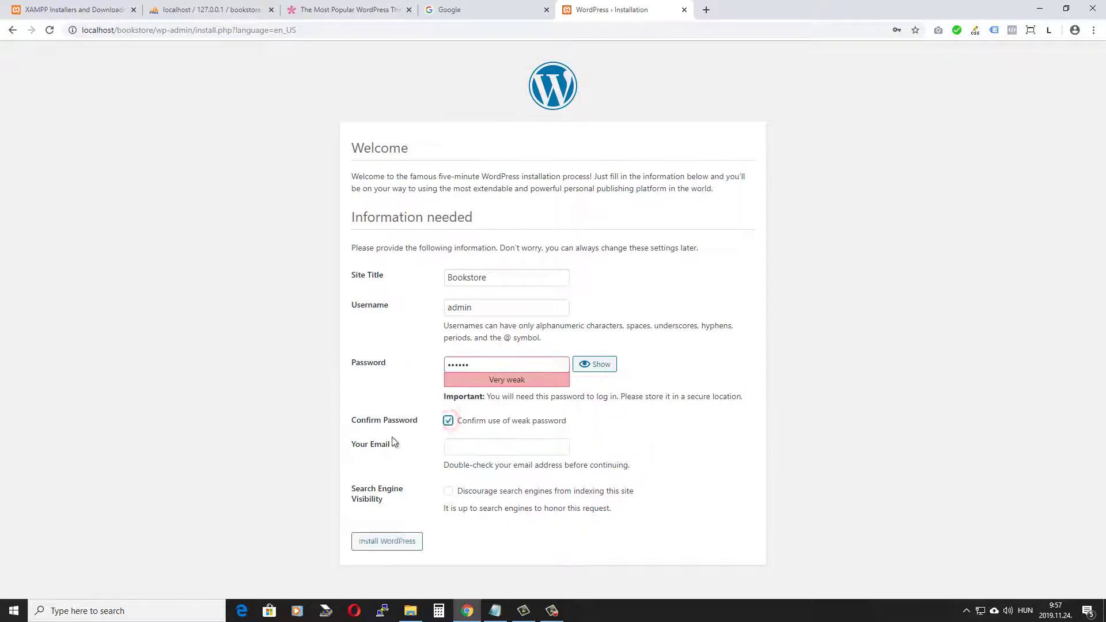
Step: Fill in the admin e-mail, install WordPress, and proceed to the login screen
left_click(478, 448)
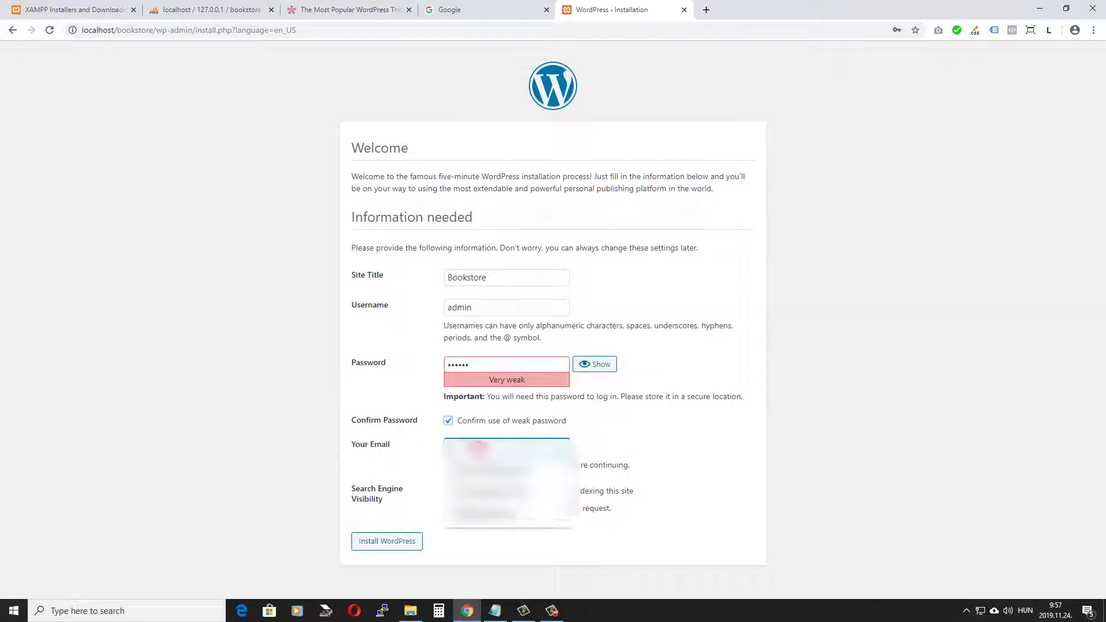
left_click(405, 545)
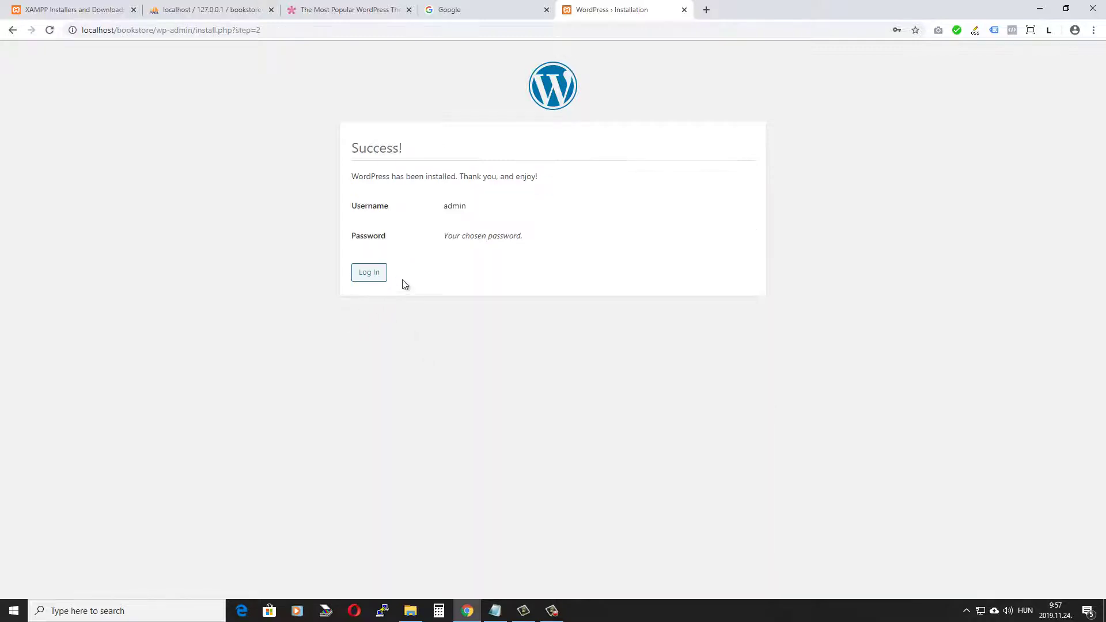
left_click(372, 273)
Step: Log in to the new site, dismiss the welcome panel, and open Permalinks settings
left_click(614, 310)
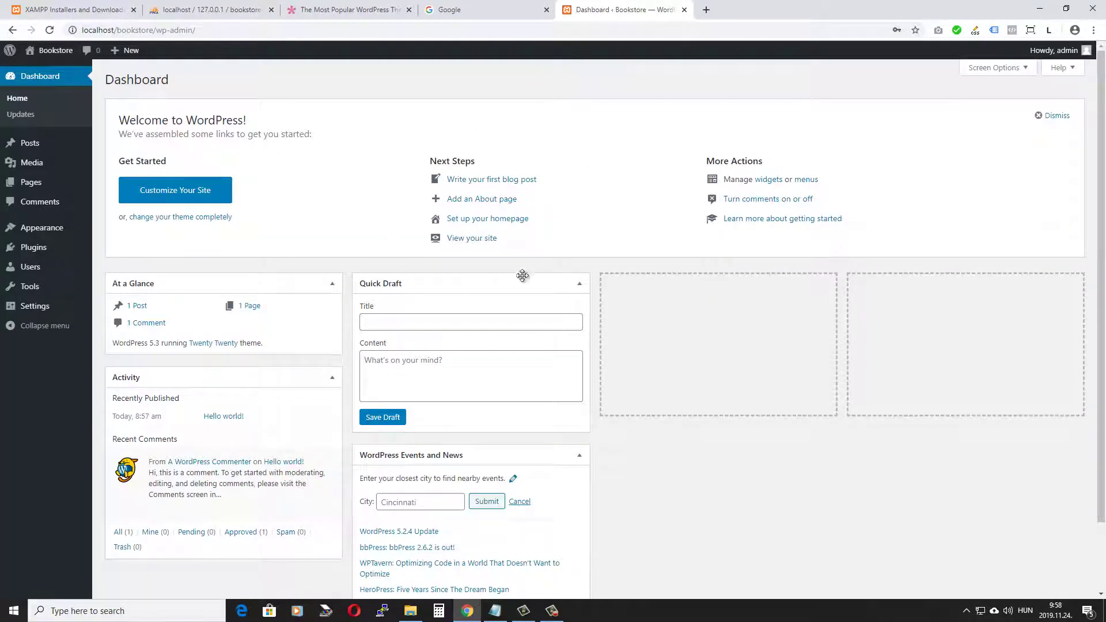
left_click(1054, 117)
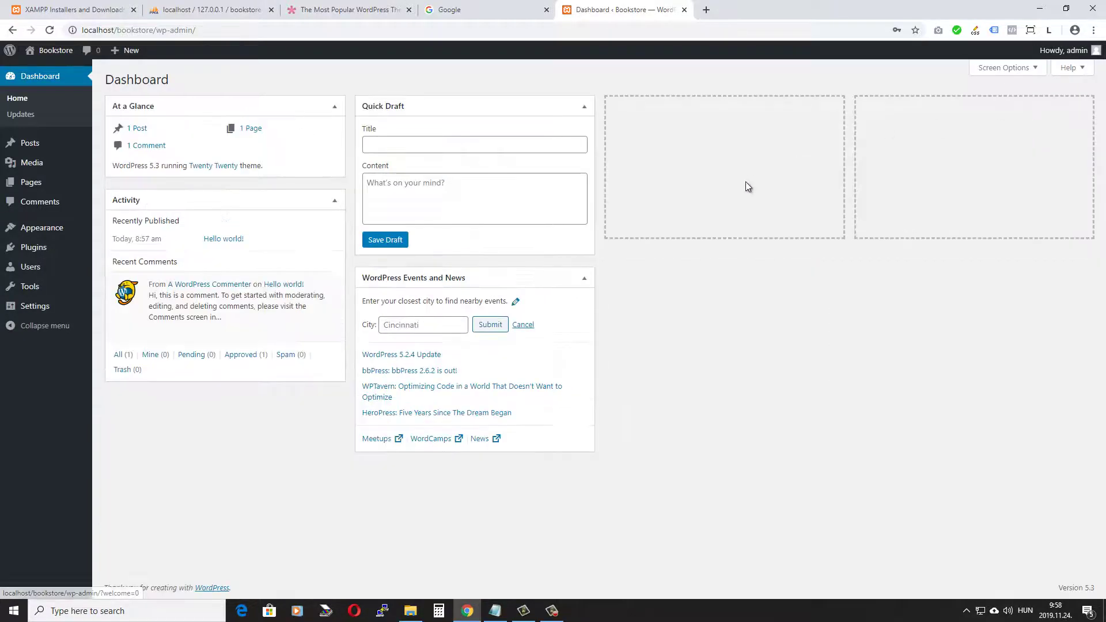
mouse_move(73, 314)
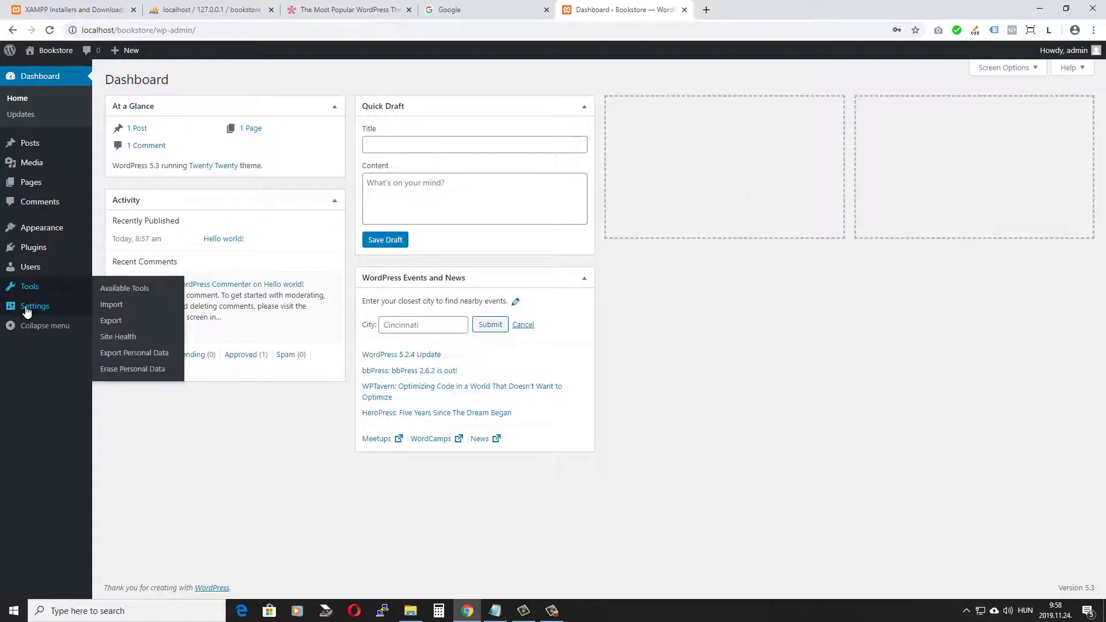
left_click(115, 389)
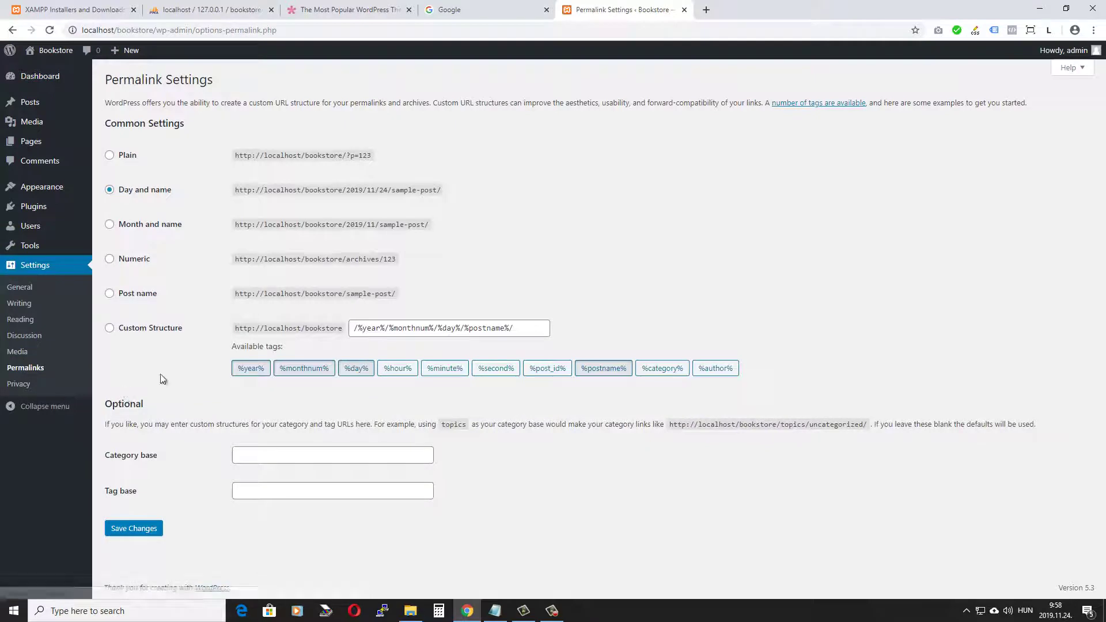
Step: Save the permalink structure as Post name
left_click(109, 294)
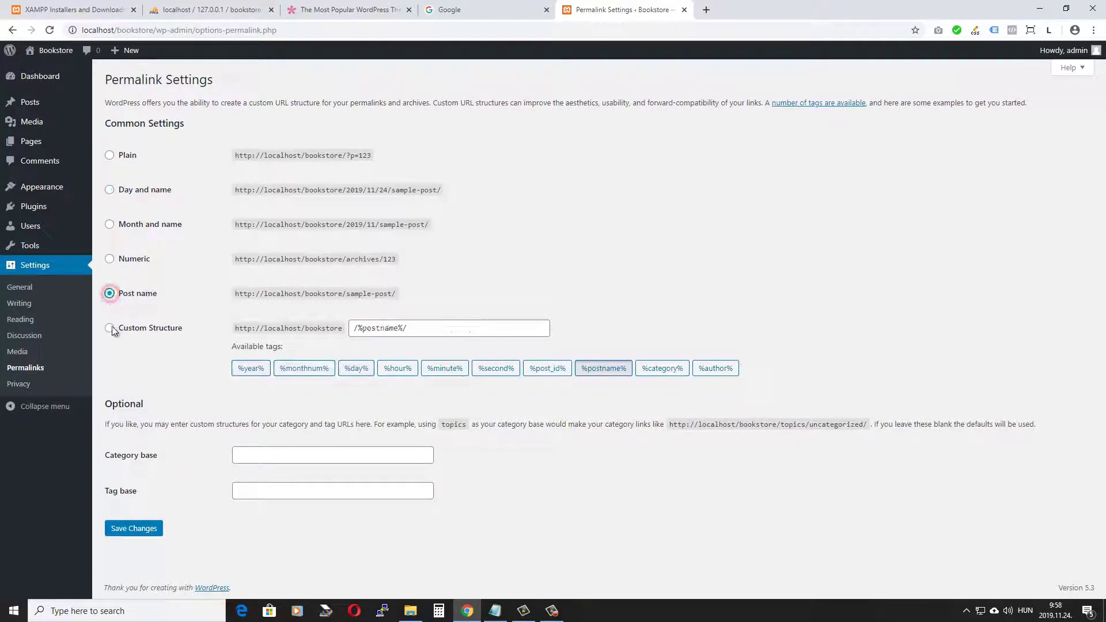
left_click(147, 528)
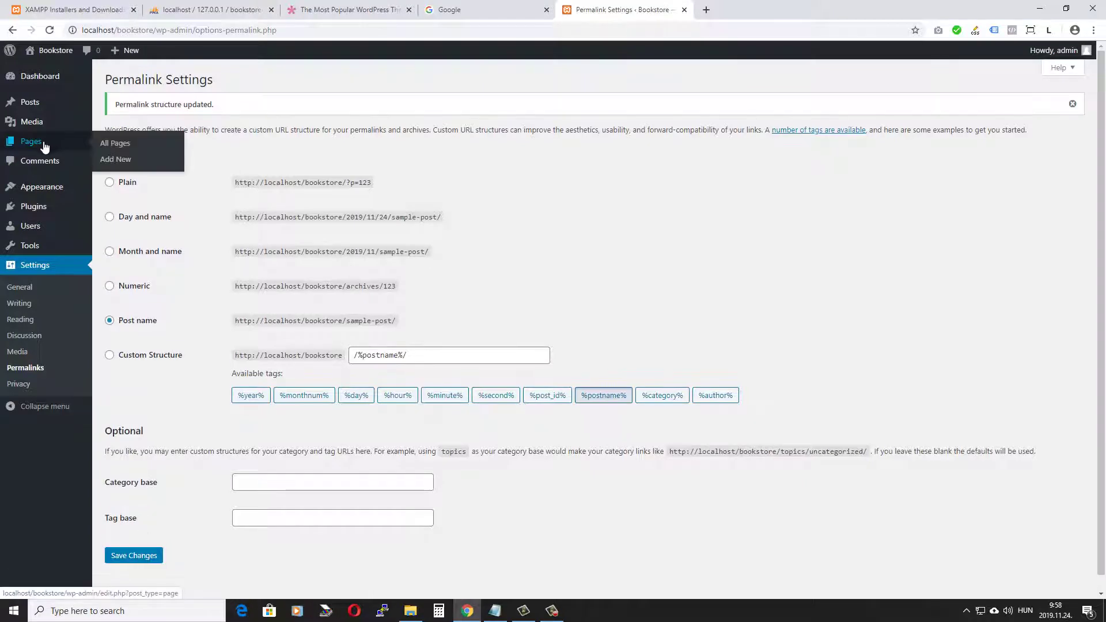
left_click(41, 145)
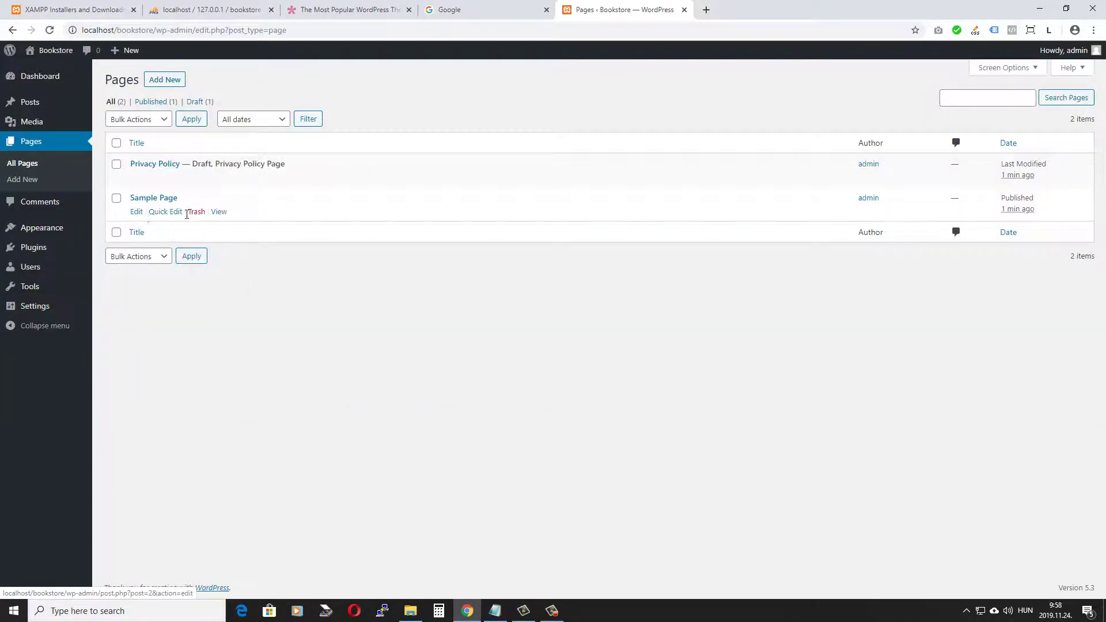
Step: Trash the Sample Page, then create and publish a new page titled 'Home'
left_click(197, 213)
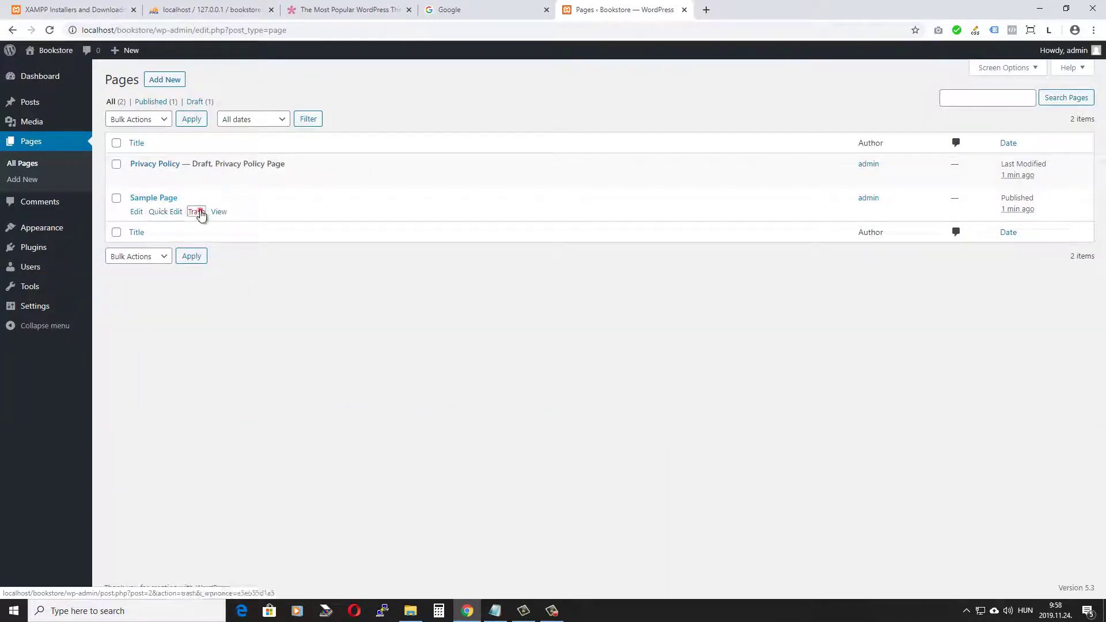
left_click(162, 80)
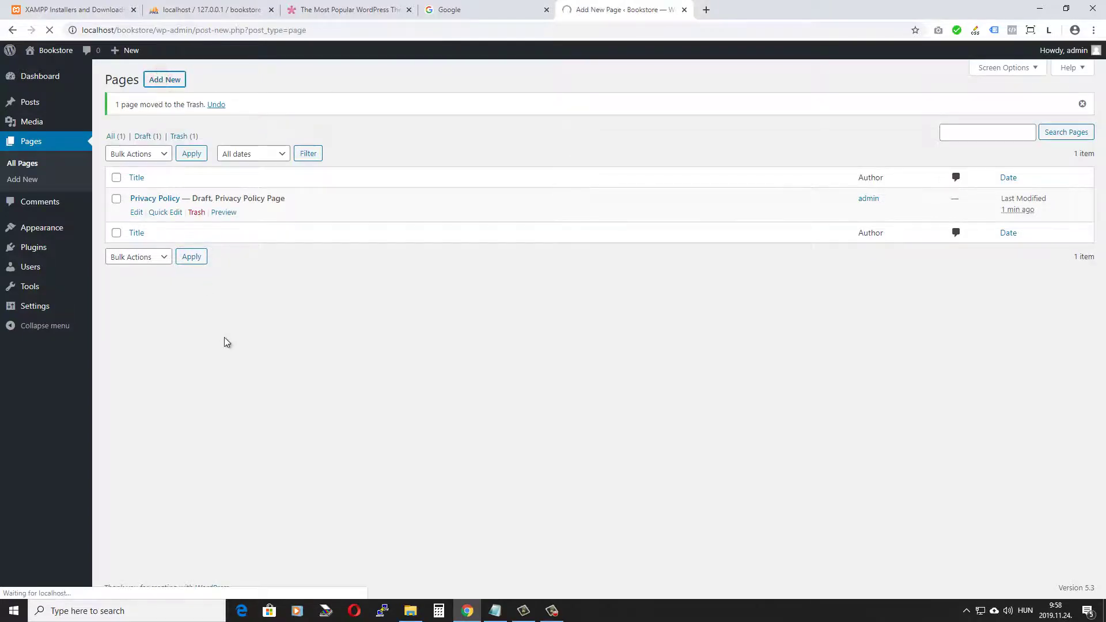
left_click(617, 164)
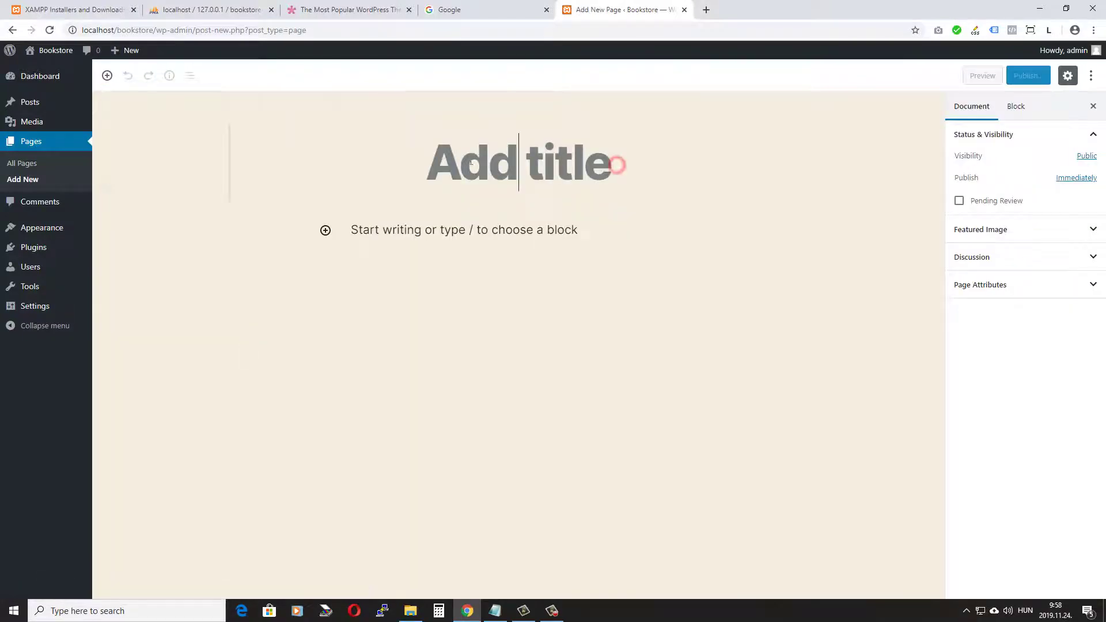
type("Home")
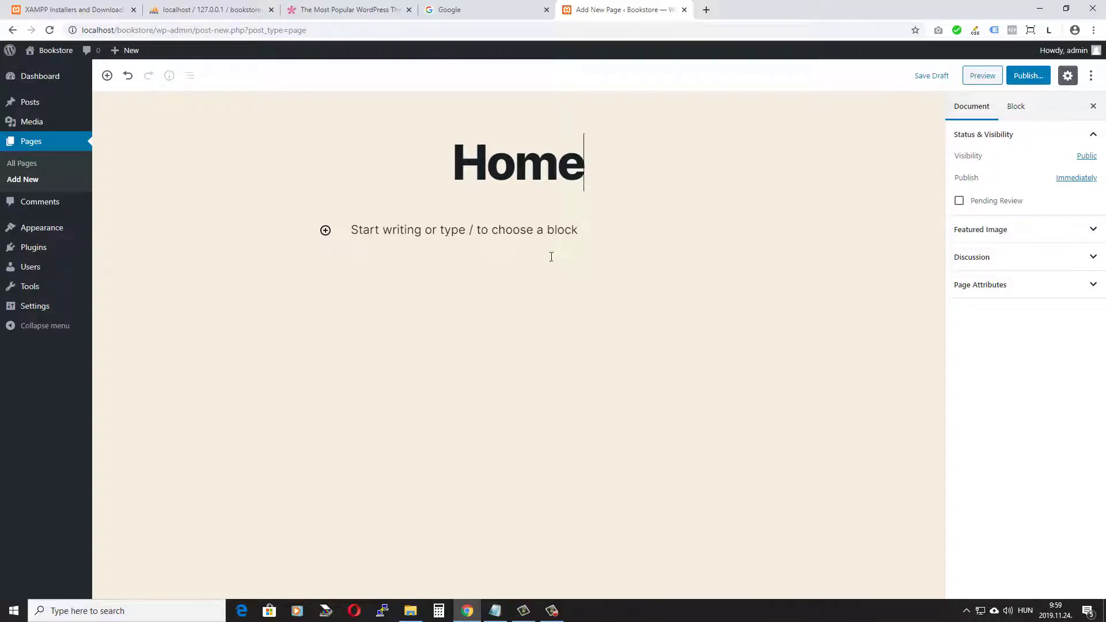
left_click(1029, 76)
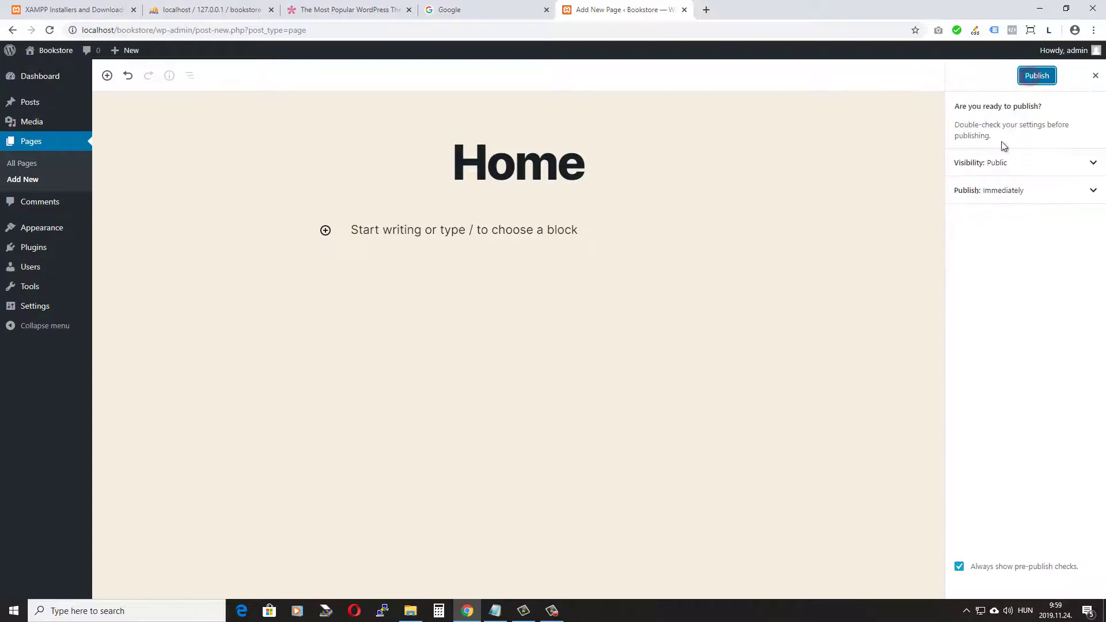
left_click(1037, 76)
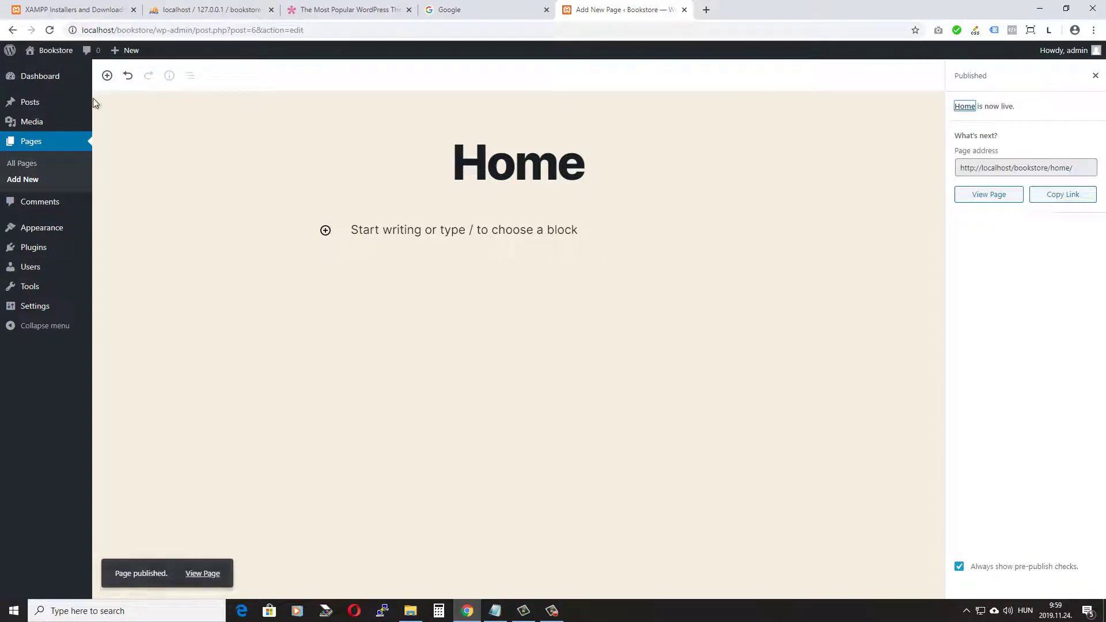
Step: In Settings > Reading, set 'A static page' with Homepage = Home and save
mouse_move(37, 311)
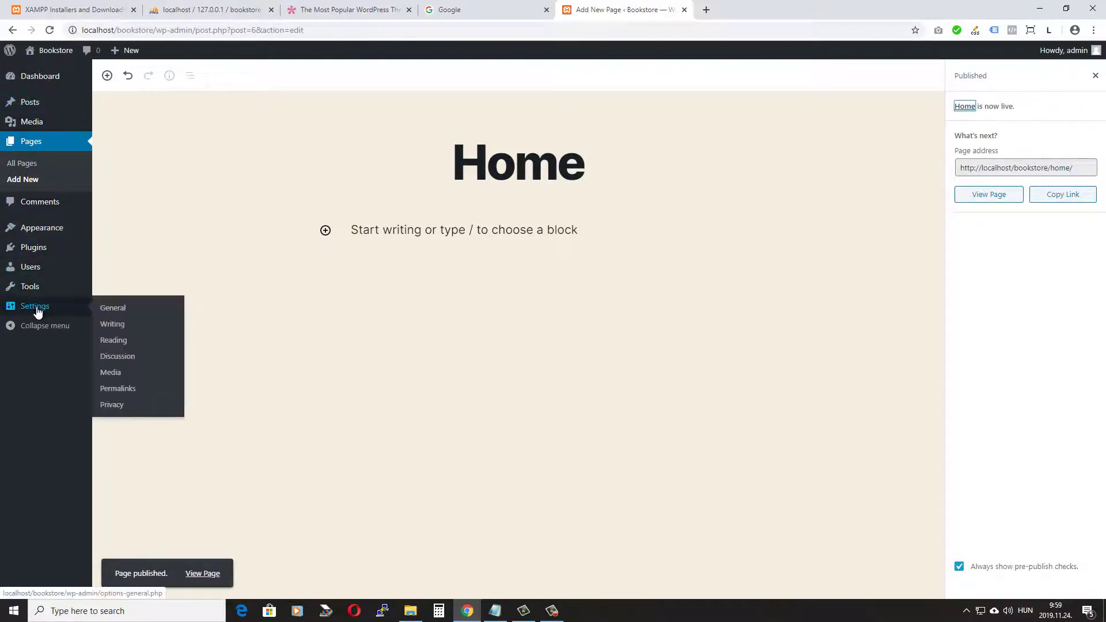
left_click(115, 340)
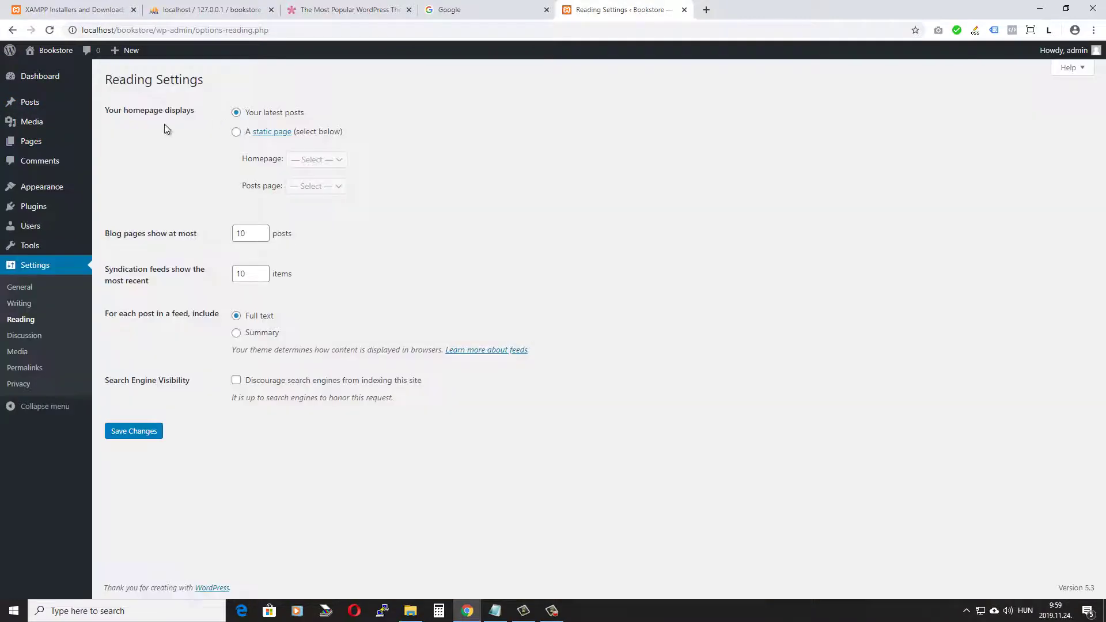
left_click(236, 132)
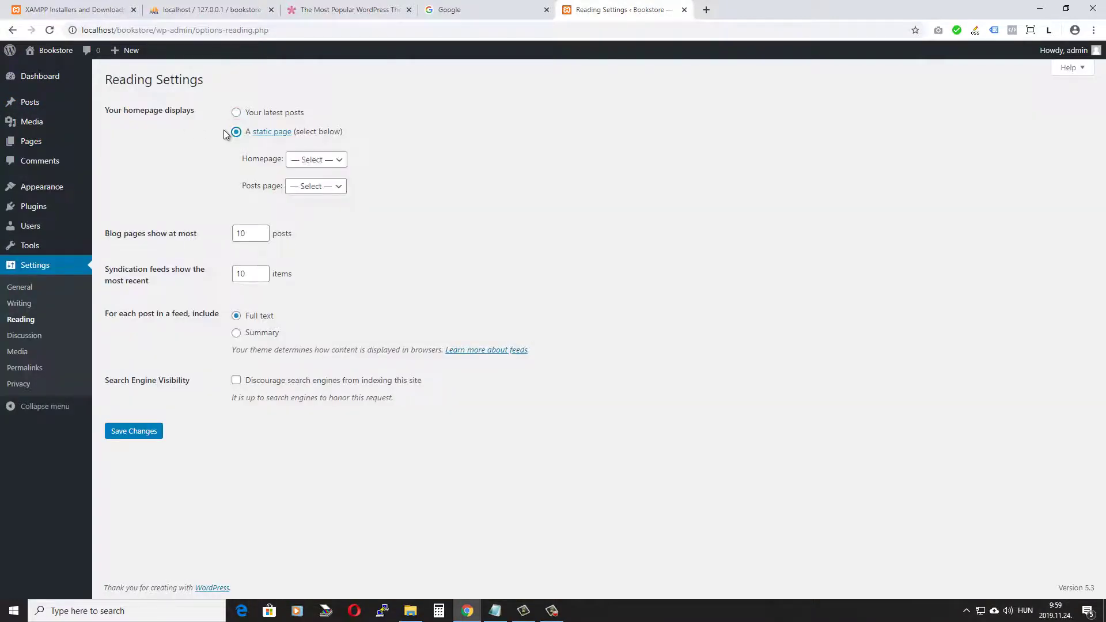
left_click(328, 160)
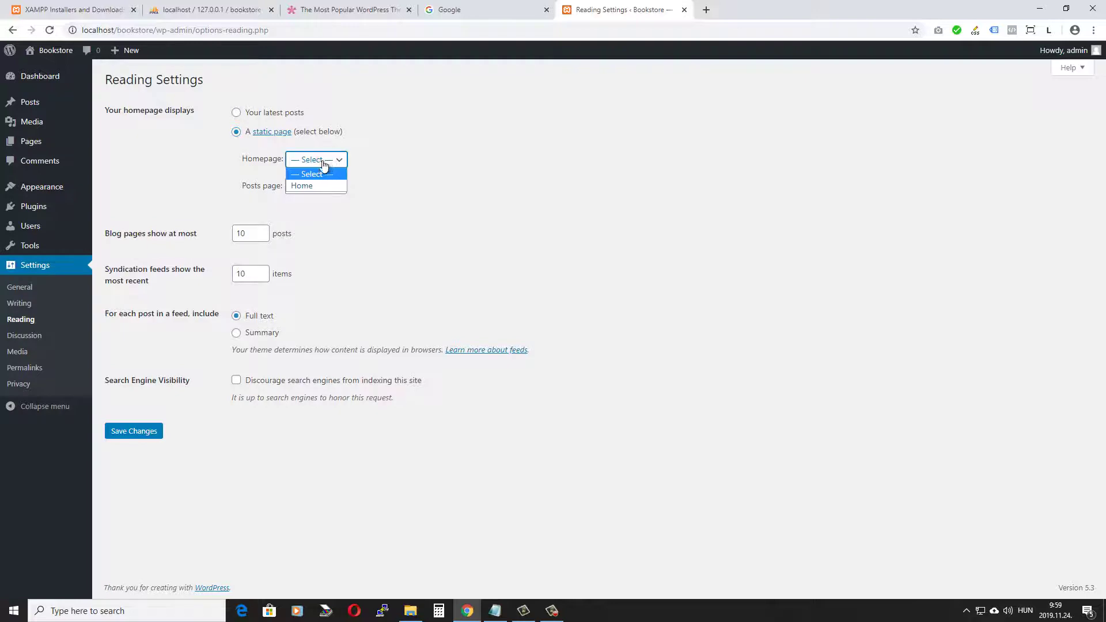
left_click(301, 187)
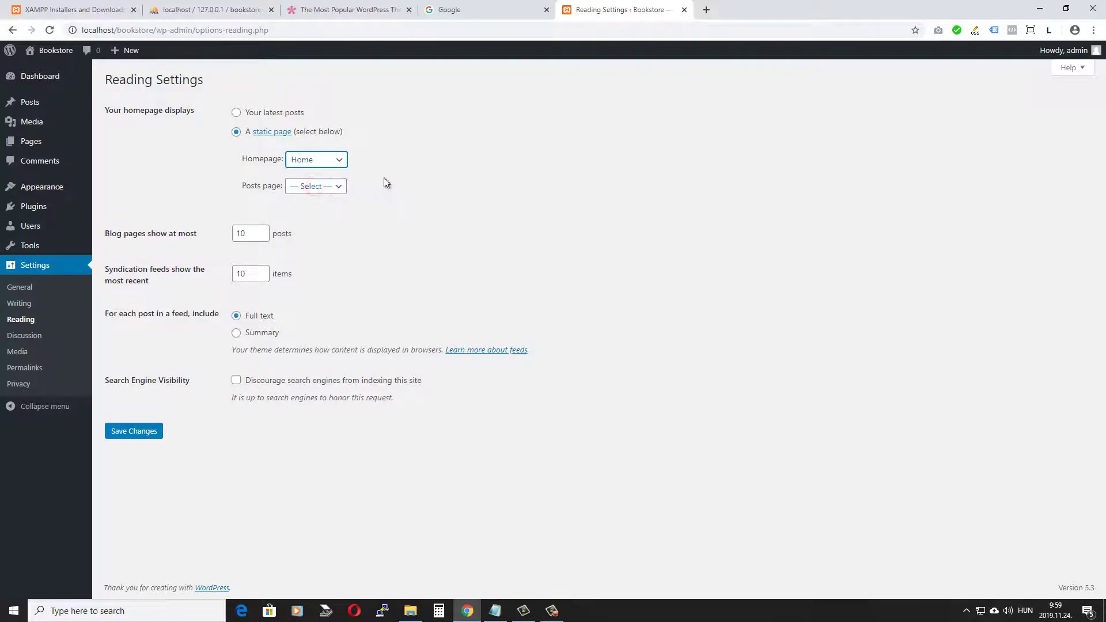
left_click(439, 138)
left_click(133, 433)
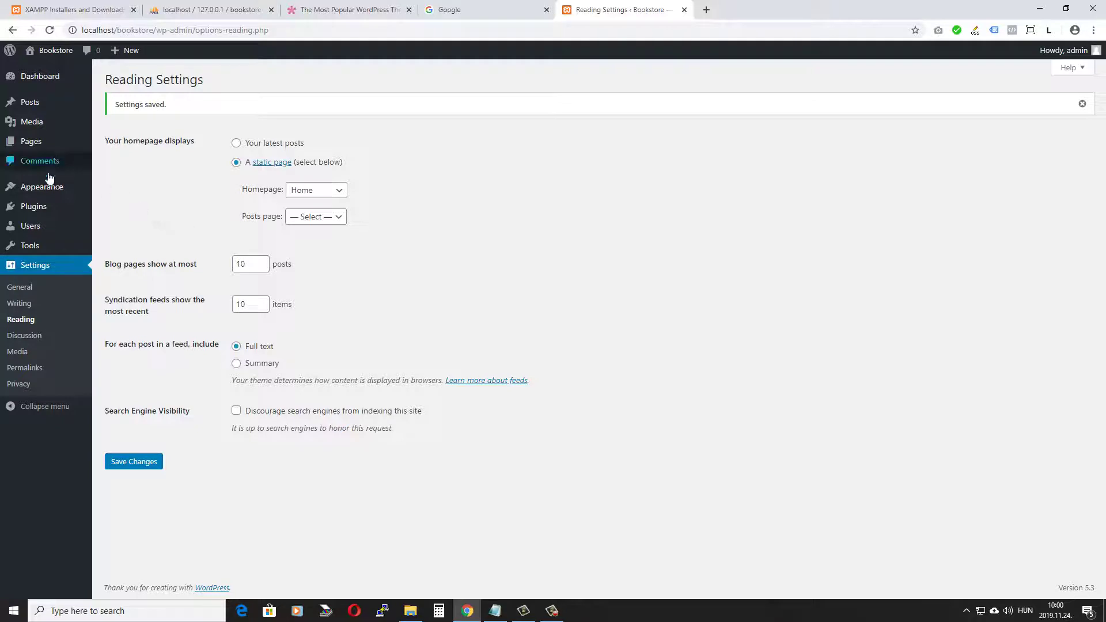
Step: Open the Upload Theme form under Appearance > Themes > Add New, then switch to Elegant Themes
mouse_move(58, 188)
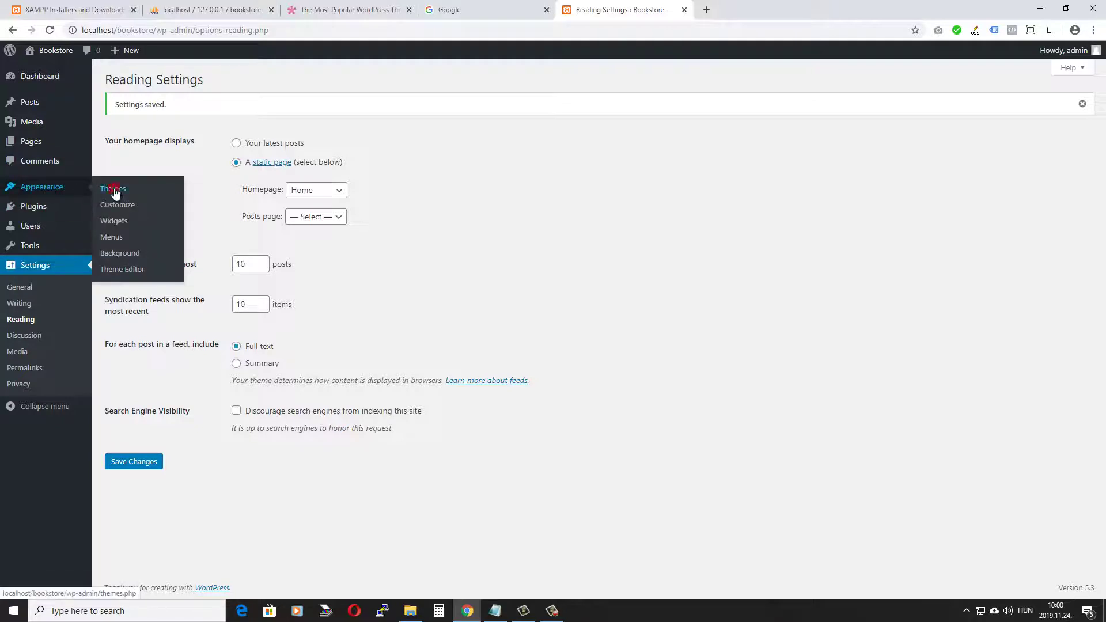
left_click(114, 190)
left_click(217, 80)
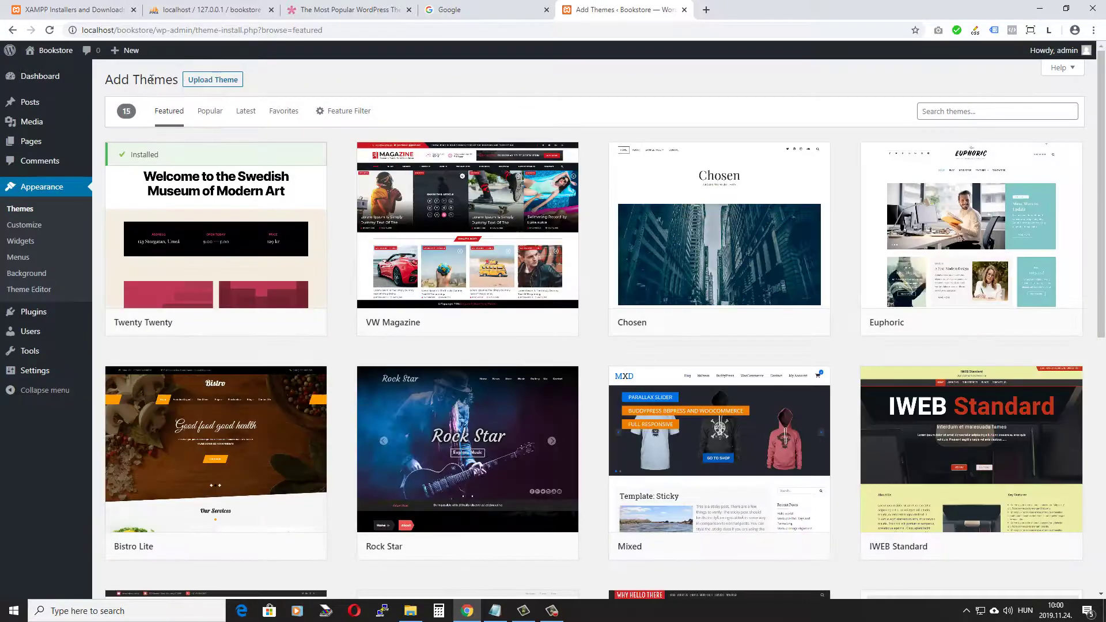
left_click(218, 79)
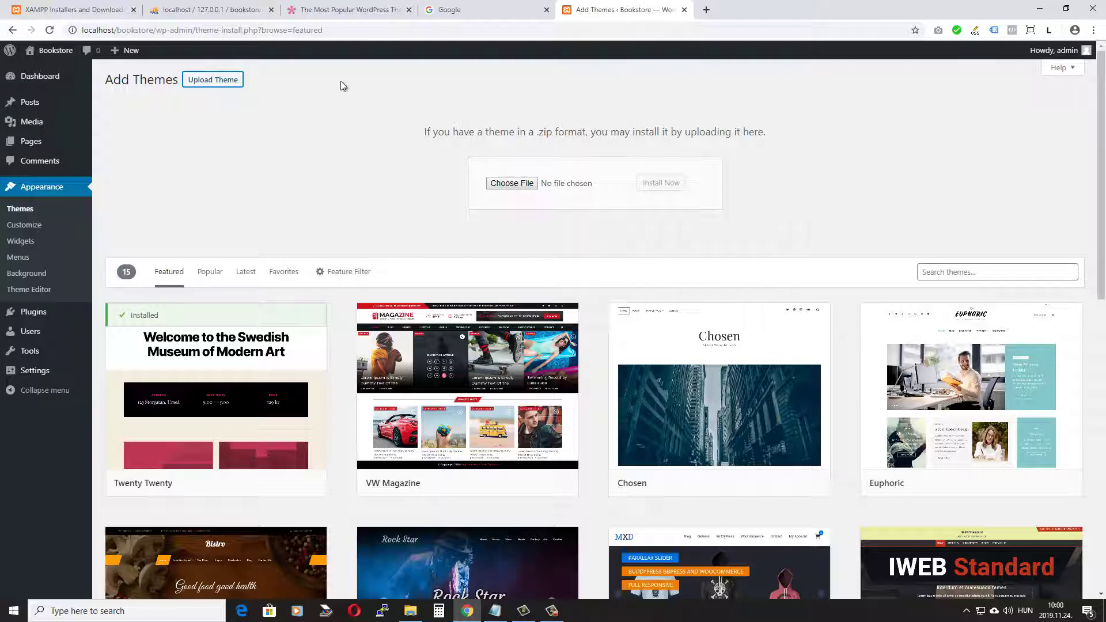
left_click(341, 9)
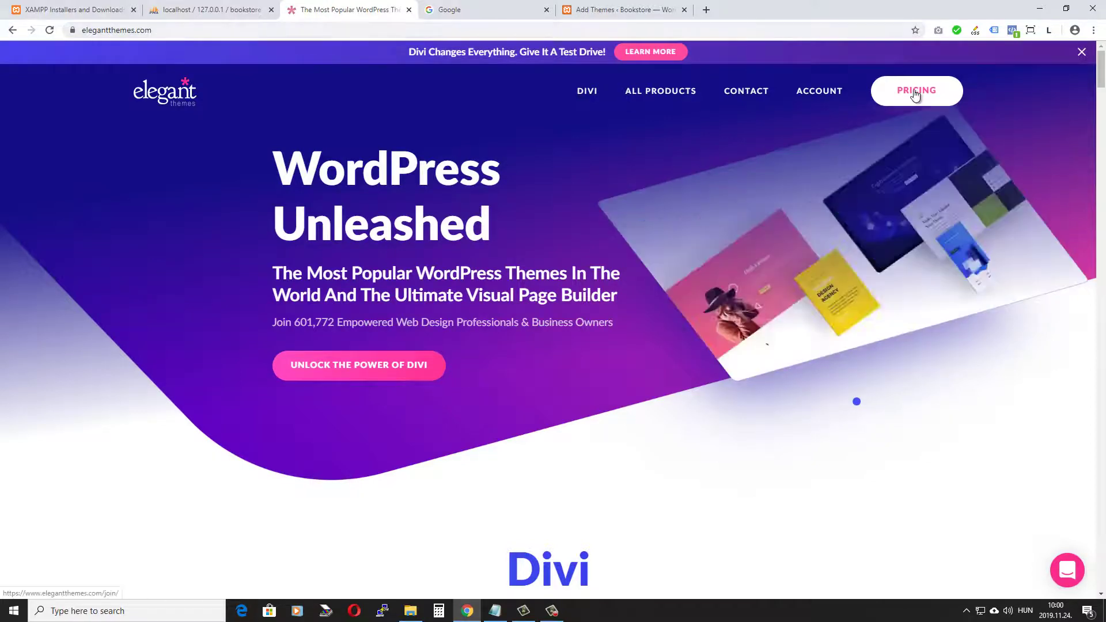
Step: Review Elegant Themes pricing ($89 yearly, $249 lifetime) and return to the Add Themes tab
left_click(915, 90)
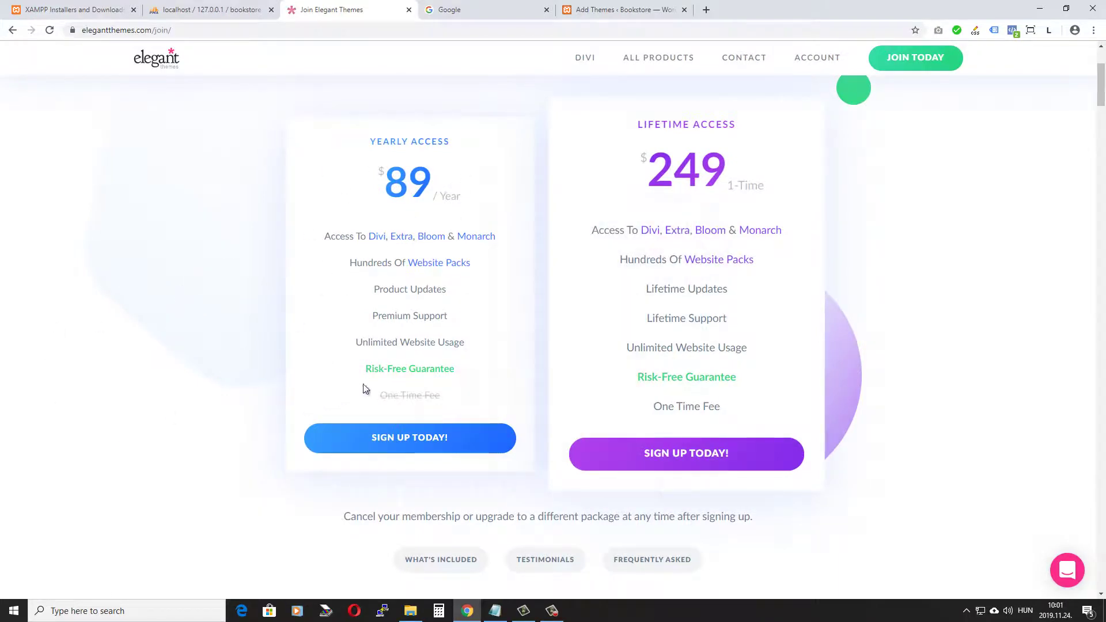
mouse_move(500, 345)
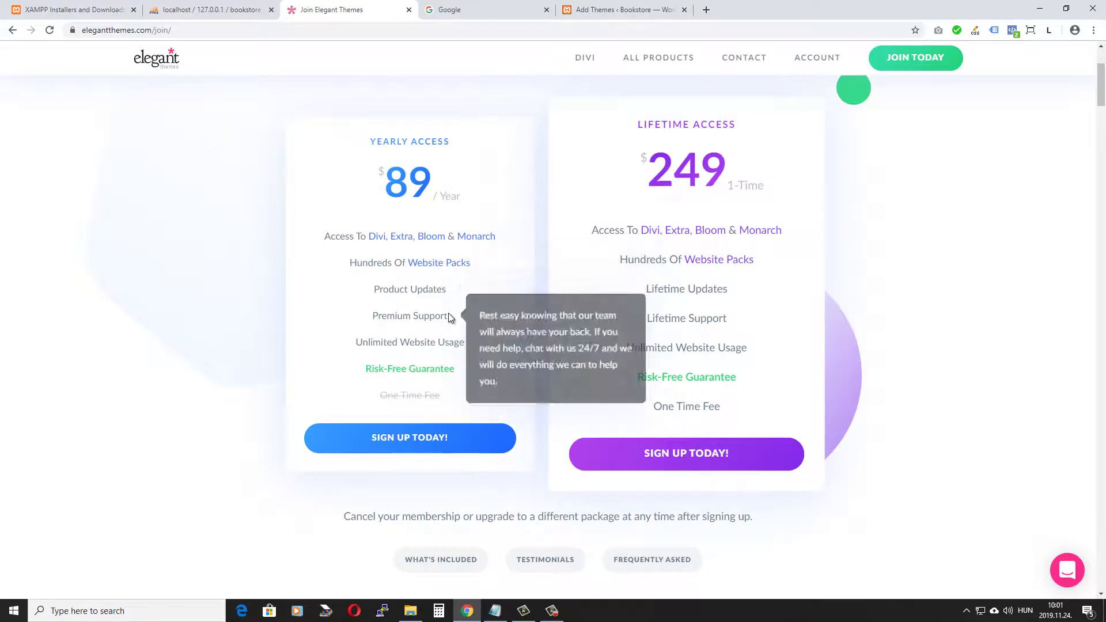
scroll(448, 313, "up", 3)
left_click(624, 9)
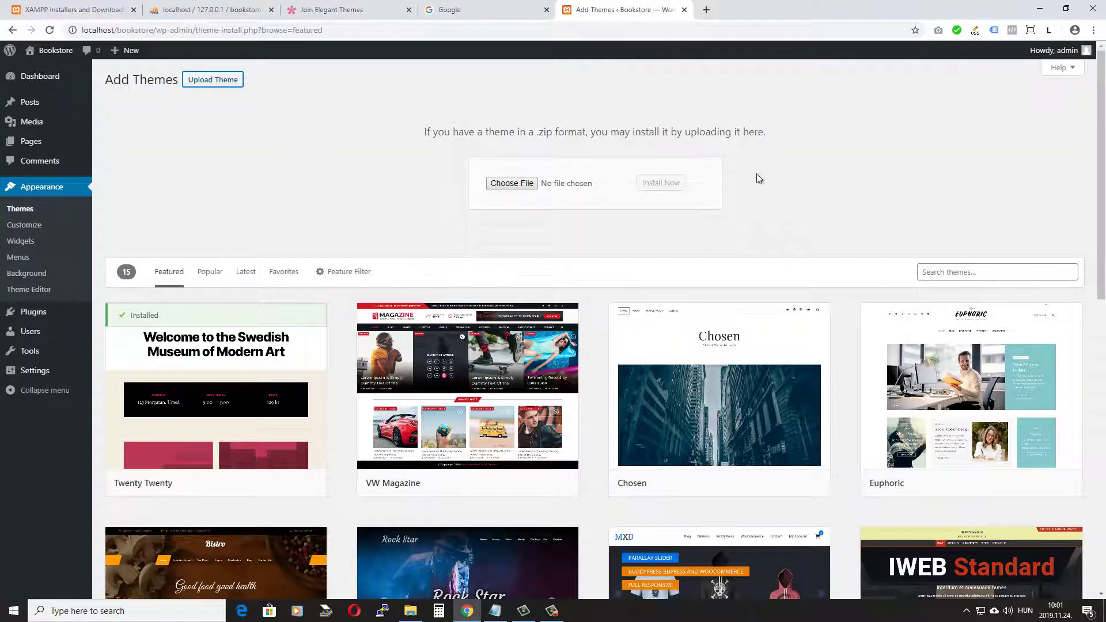
Step: Upload Divi.zip from the Themes folder, install it, and activate the Divi theme
left_click(522, 183)
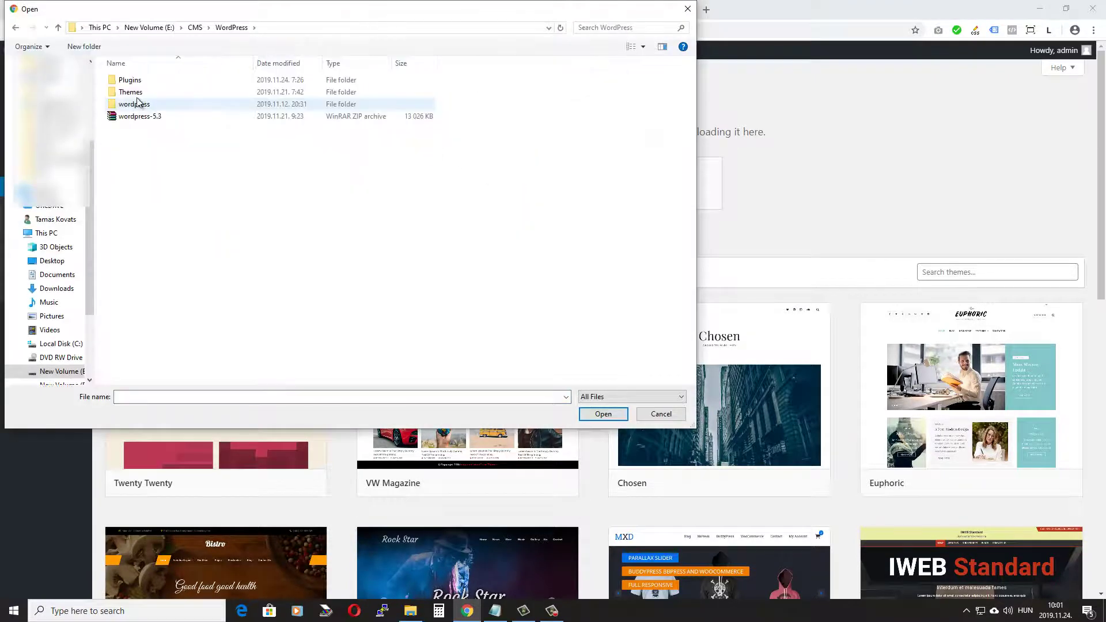
double_click(139, 92)
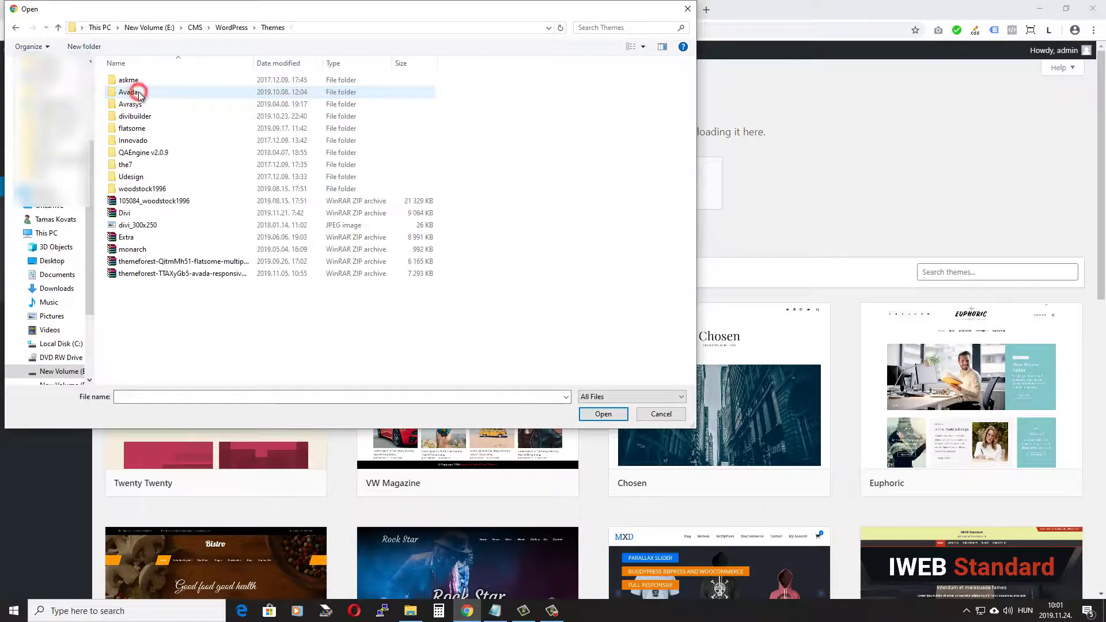
left_click(136, 216)
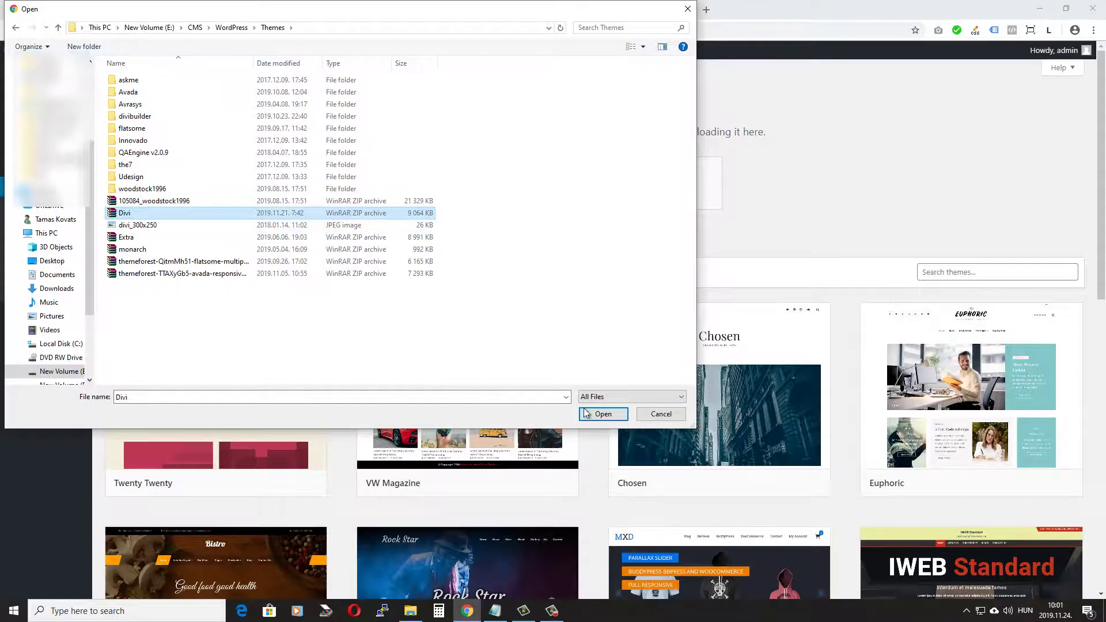
left_click(603, 414)
left_click(667, 184)
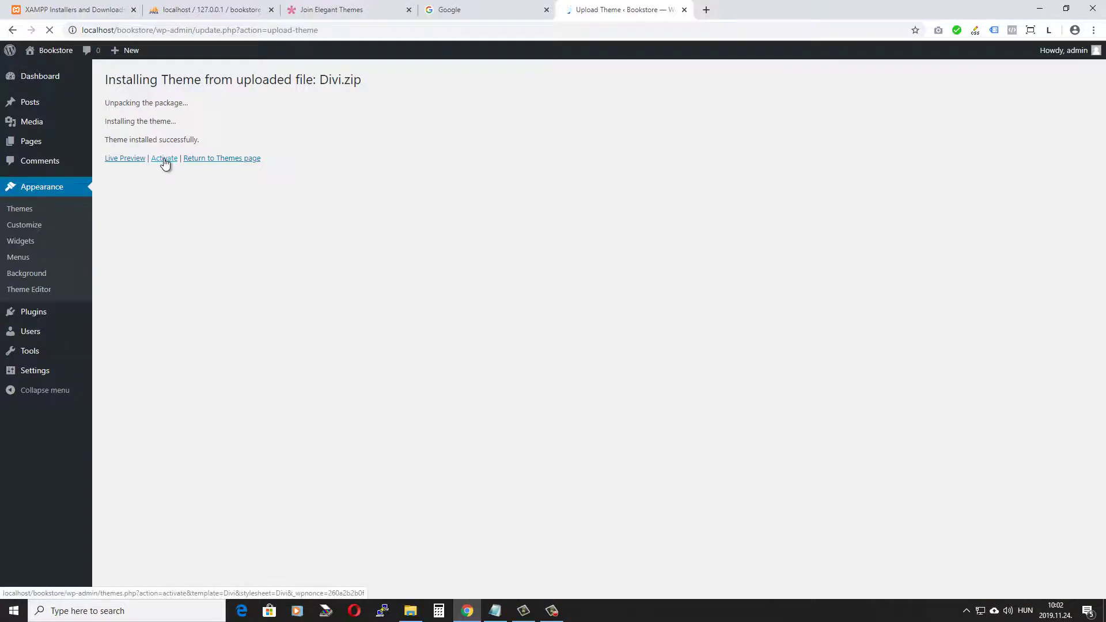
left_click(167, 161)
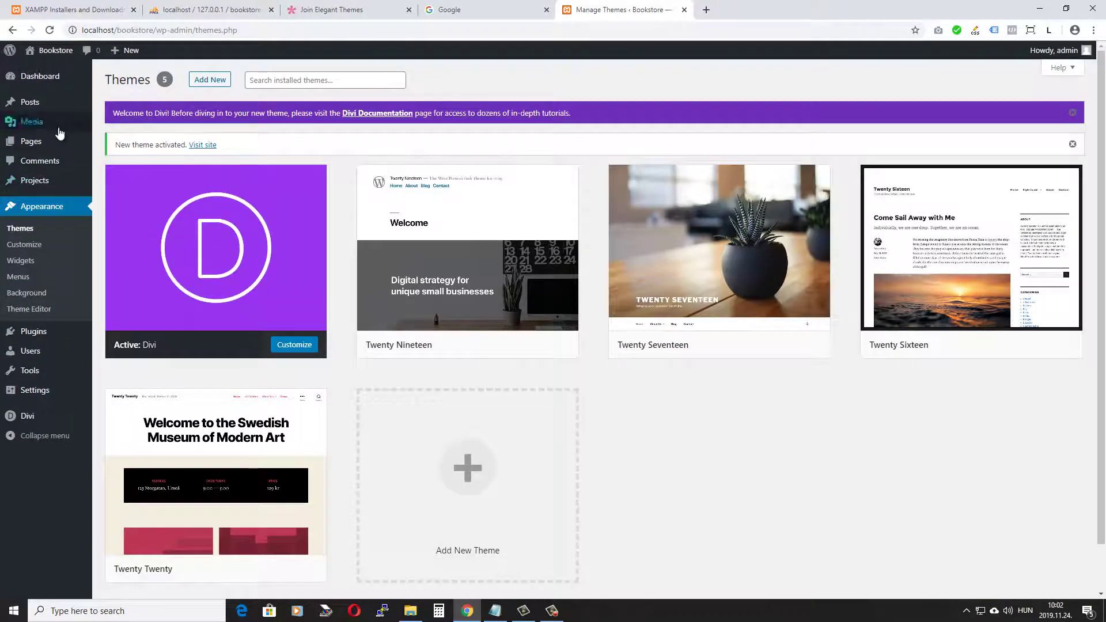
Step: Create a new page via Pages > Add New and click into its title field
mouse_move(29, 146)
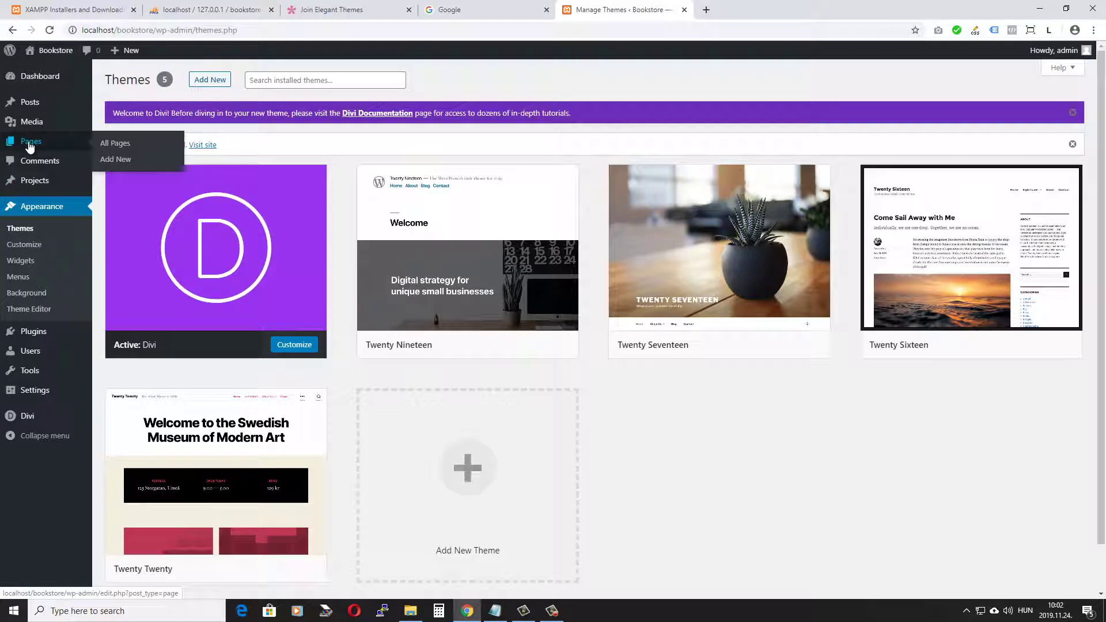
left_click(115, 160)
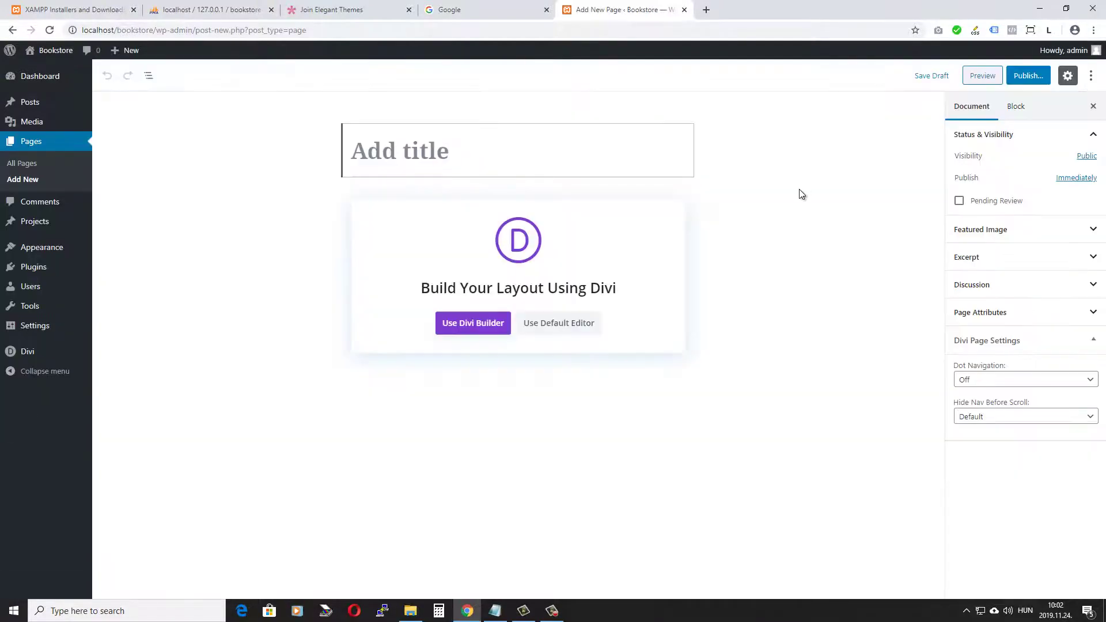
left_click(353, 150)
mouse_move(38, 355)
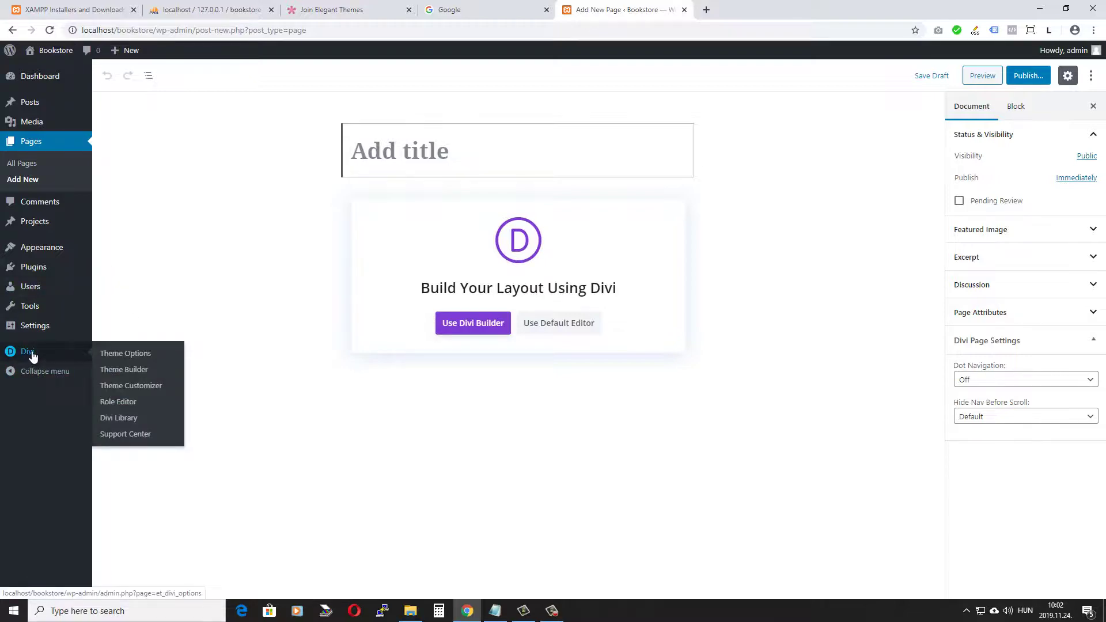
Step: Turn on Enable Classic Editor in Divi Theme Options > Builder > Advanced and save
left_click(131, 358)
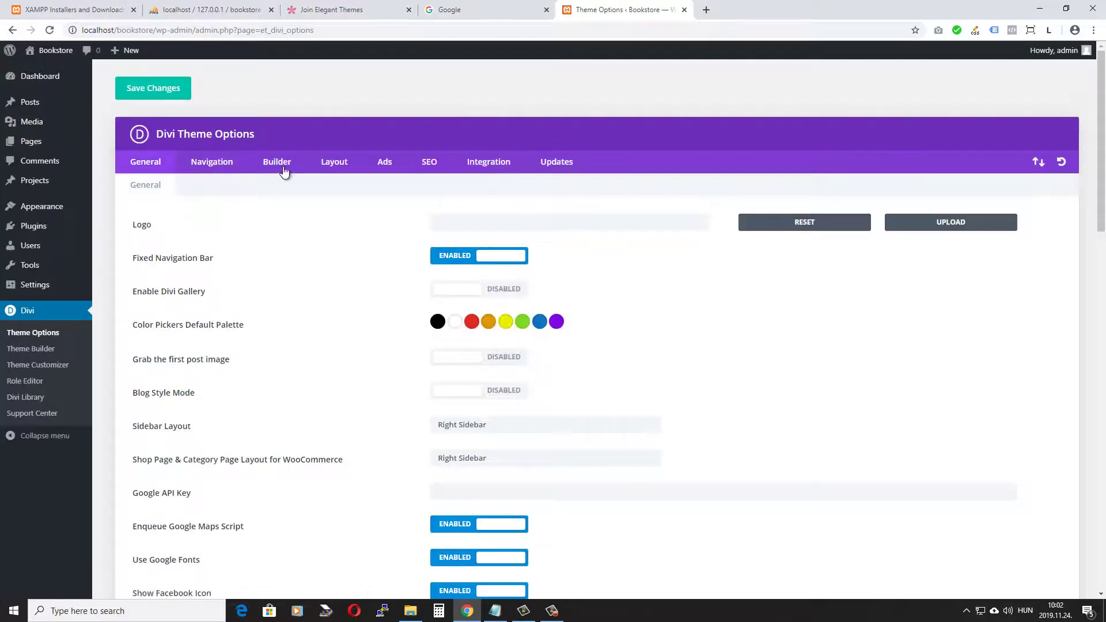
left_click(284, 171)
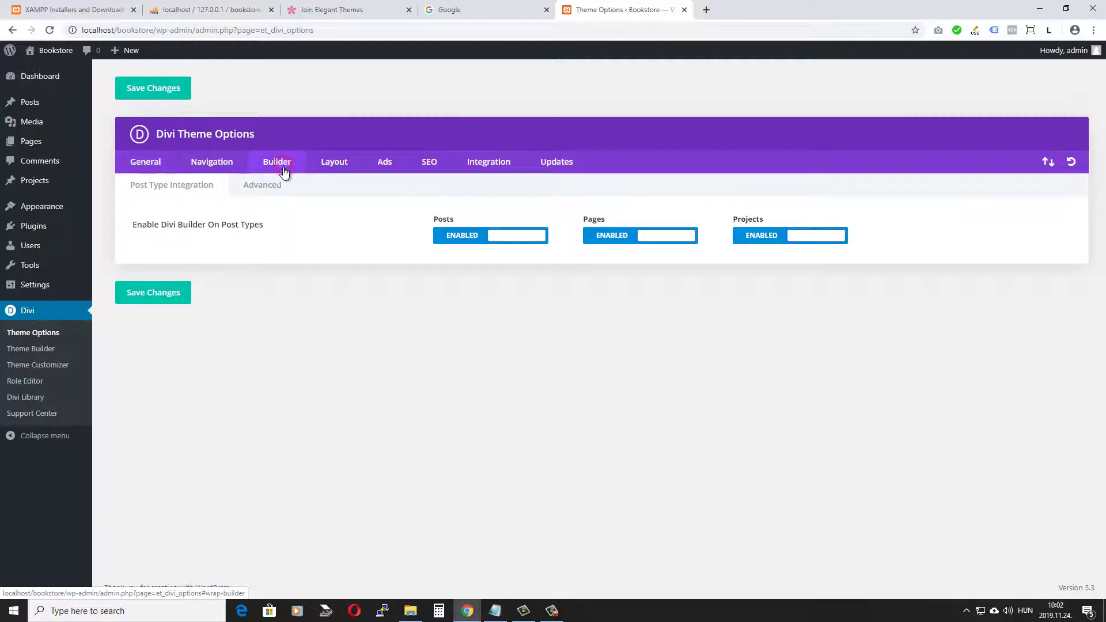
left_click(262, 185)
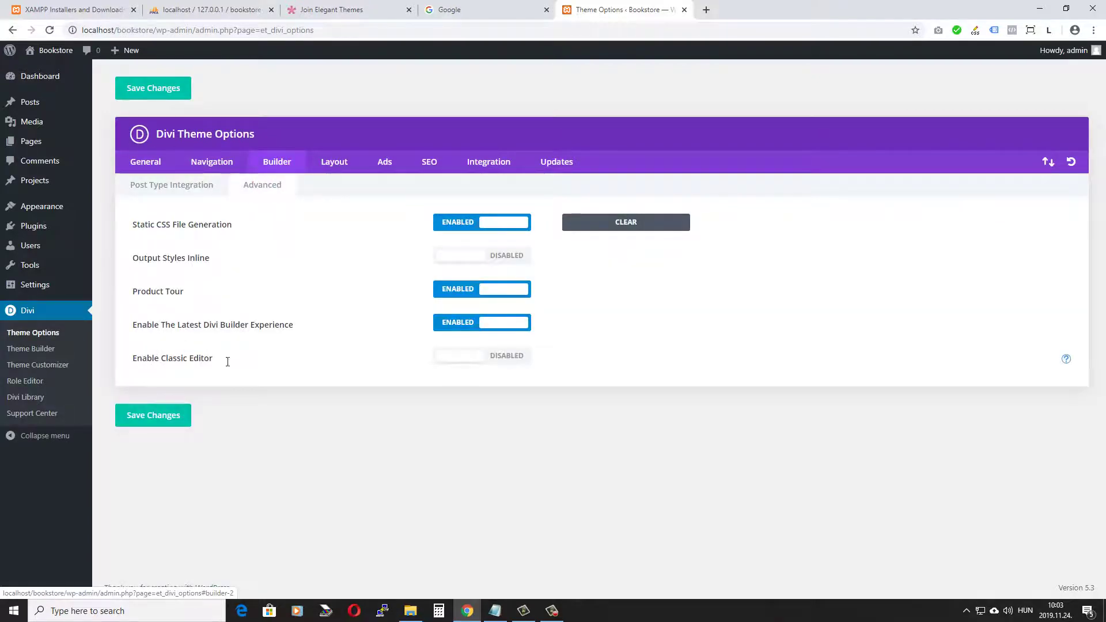
left_click(465, 356)
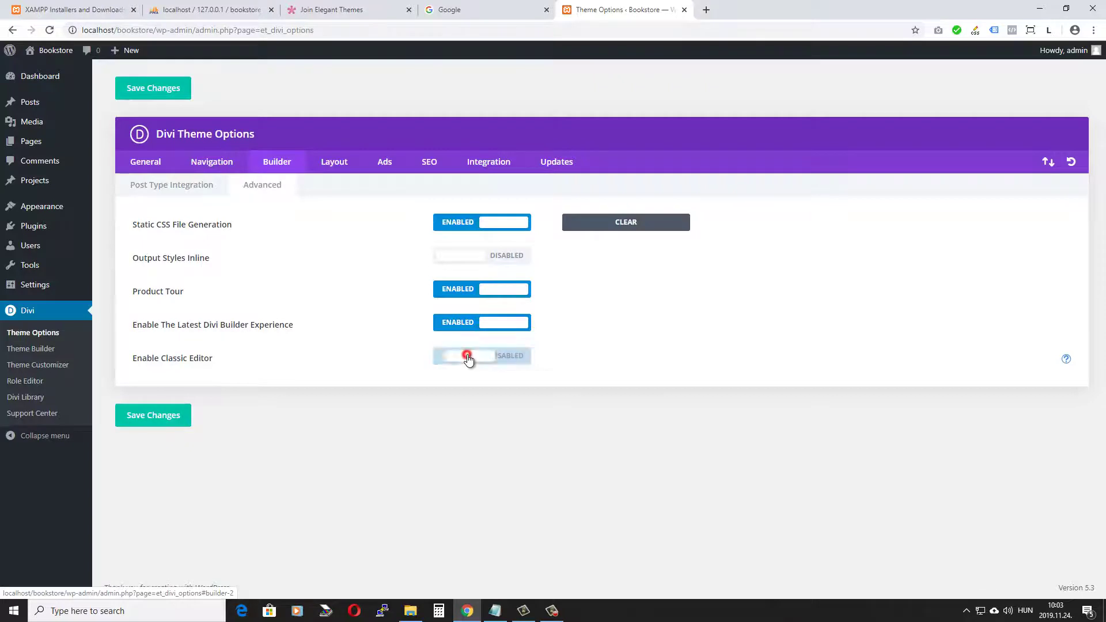
left_click(160, 421)
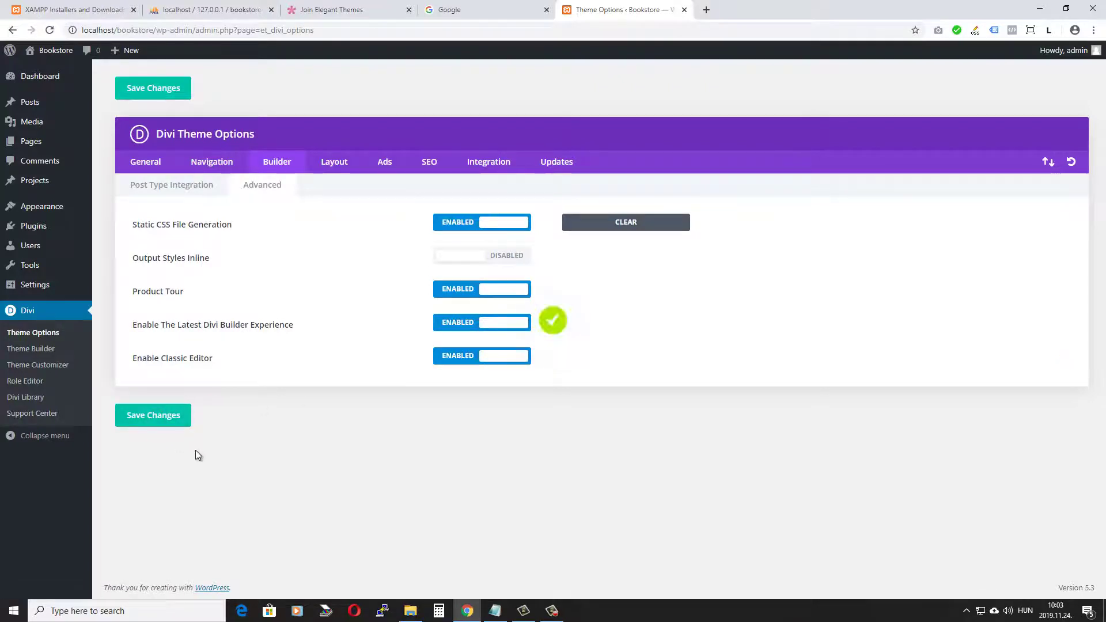
Step: Add a new page to confirm it opens in the classic editor
mouse_move(44, 143)
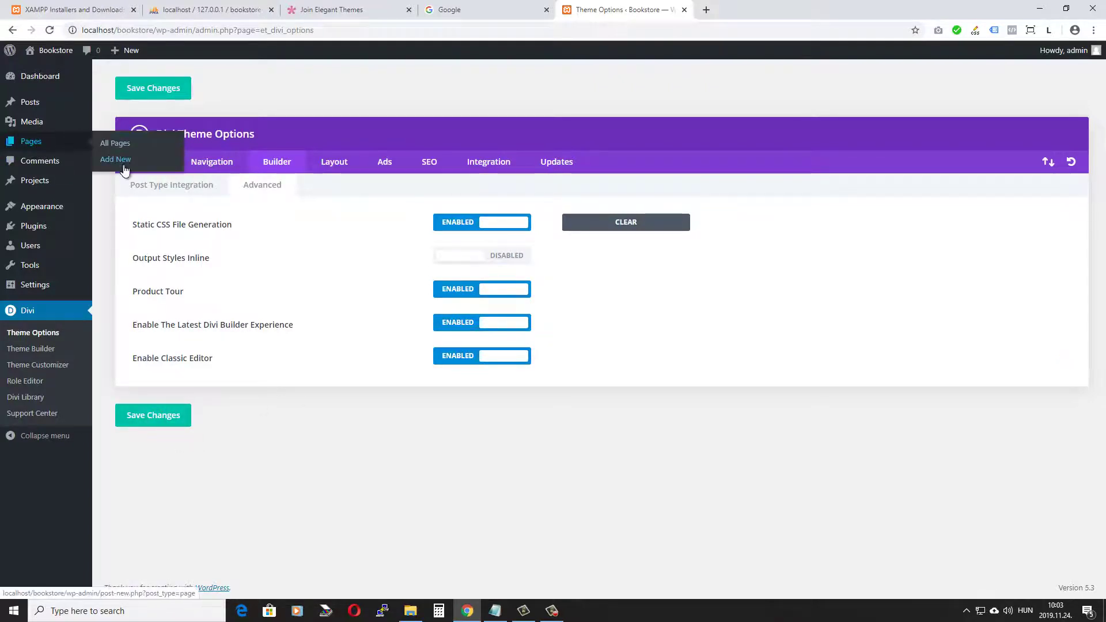
left_click(115, 159)
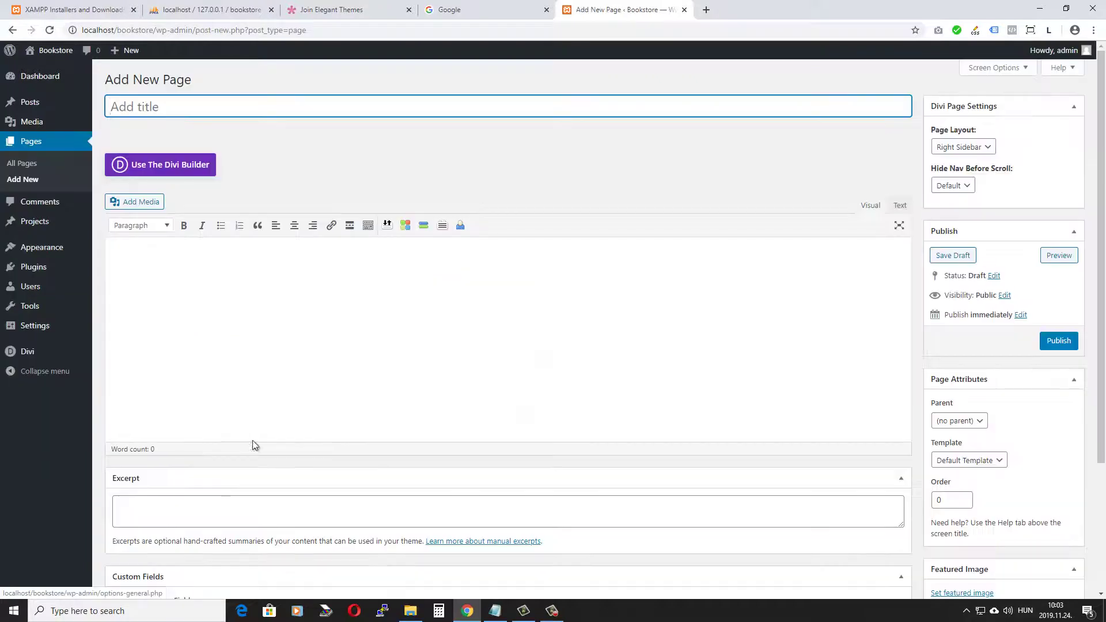
left_click(167, 276)
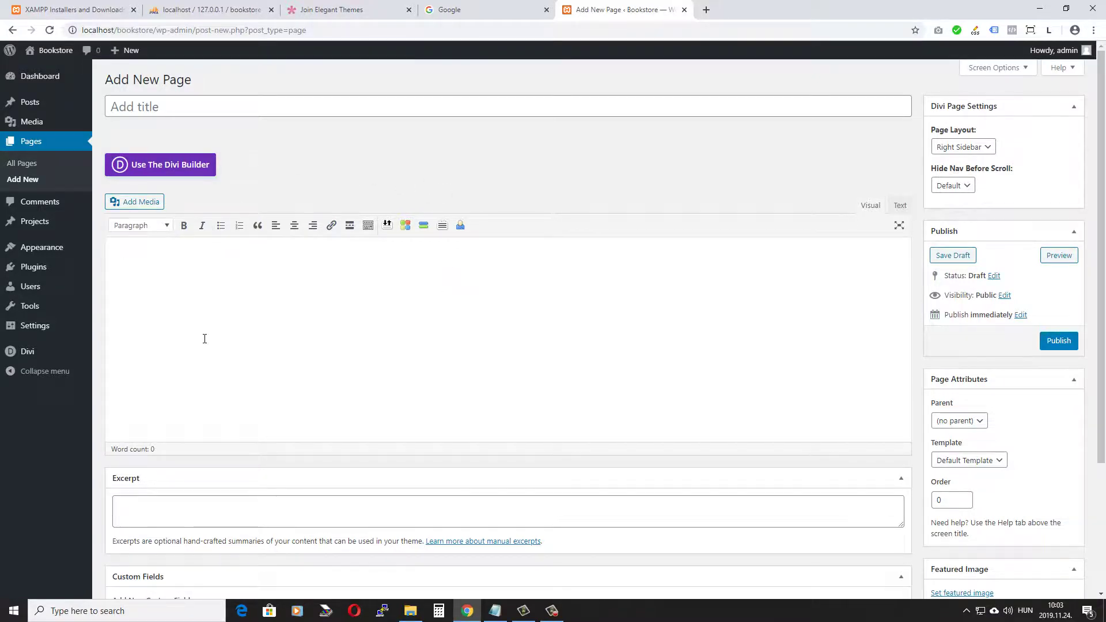
Step: Install and activate WooCommerce from Popular plugins, then open the store-country dropdown
mouse_move(26, 268)
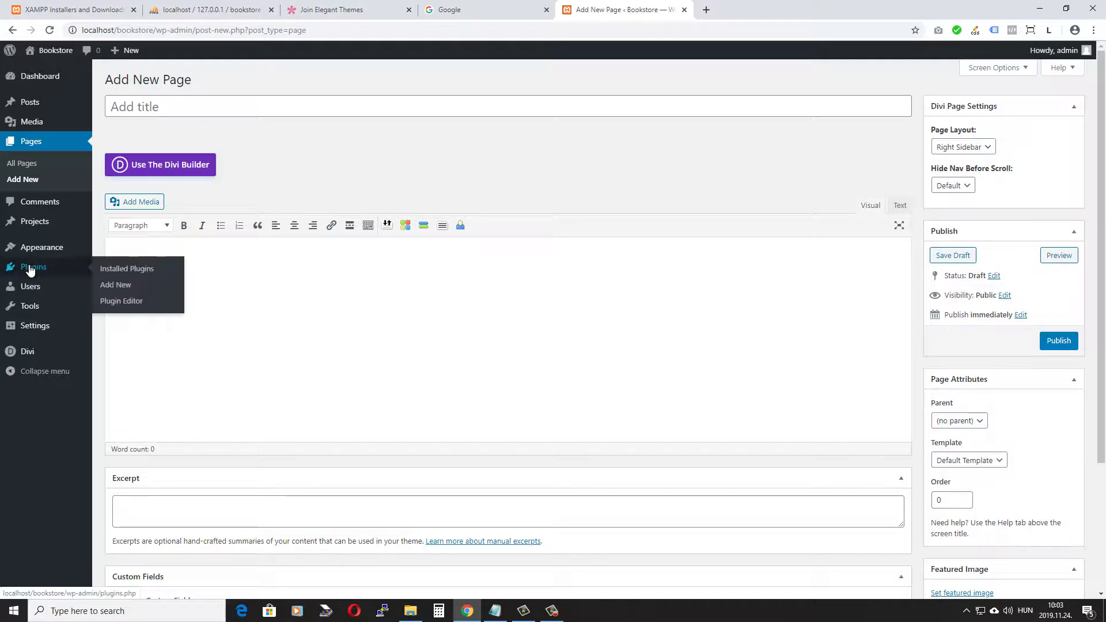
left_click(116, 285)
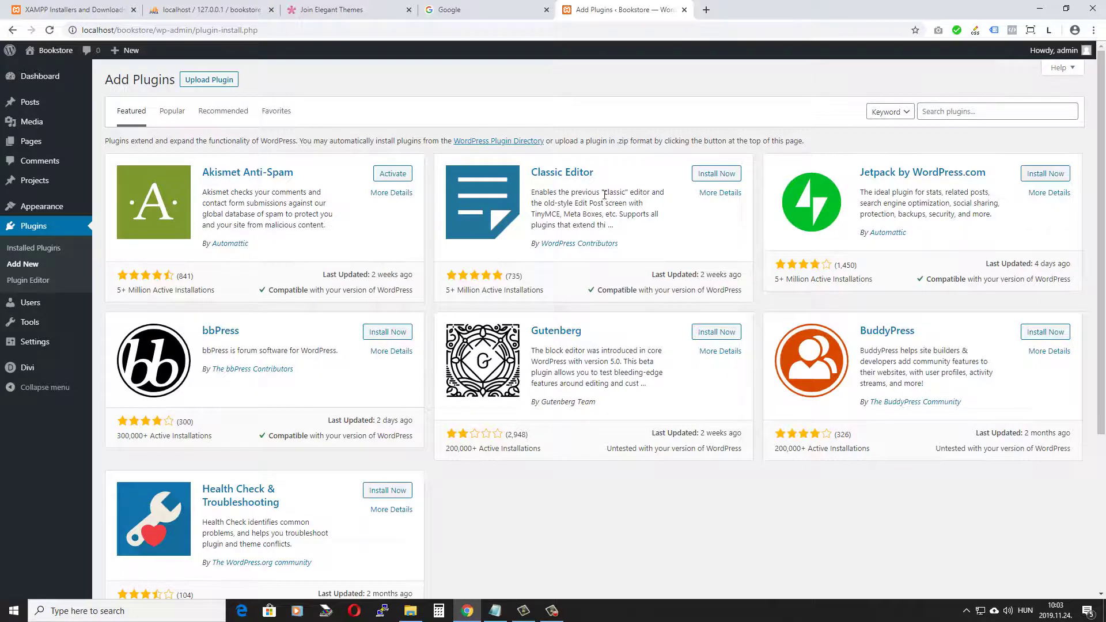
left_click(174, 113)
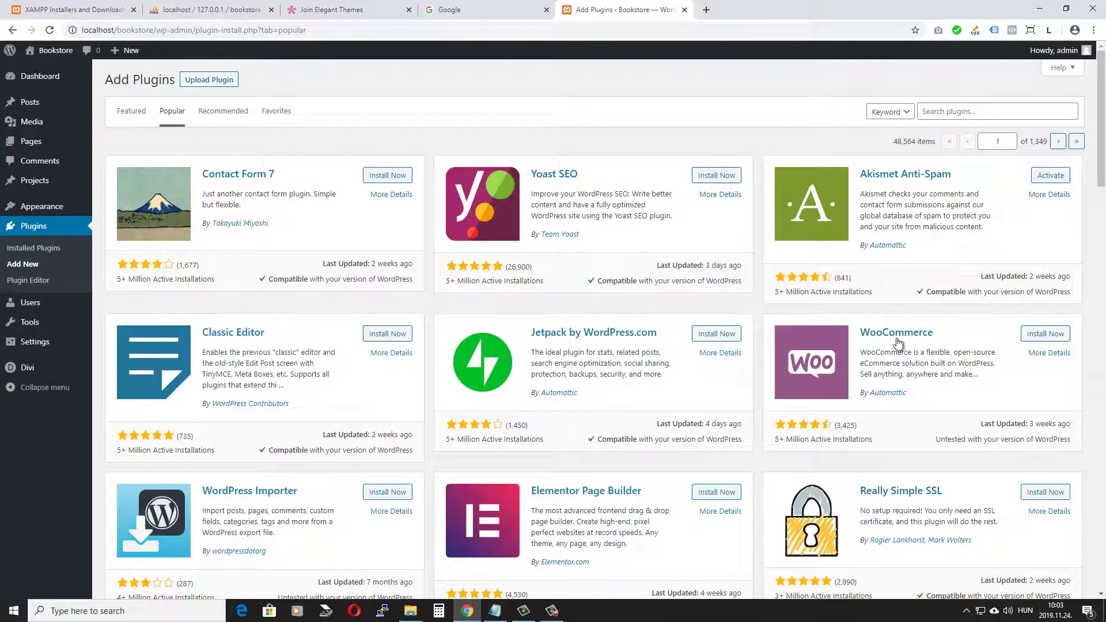
left_click(1047, 335)
left_click(1055, 336)
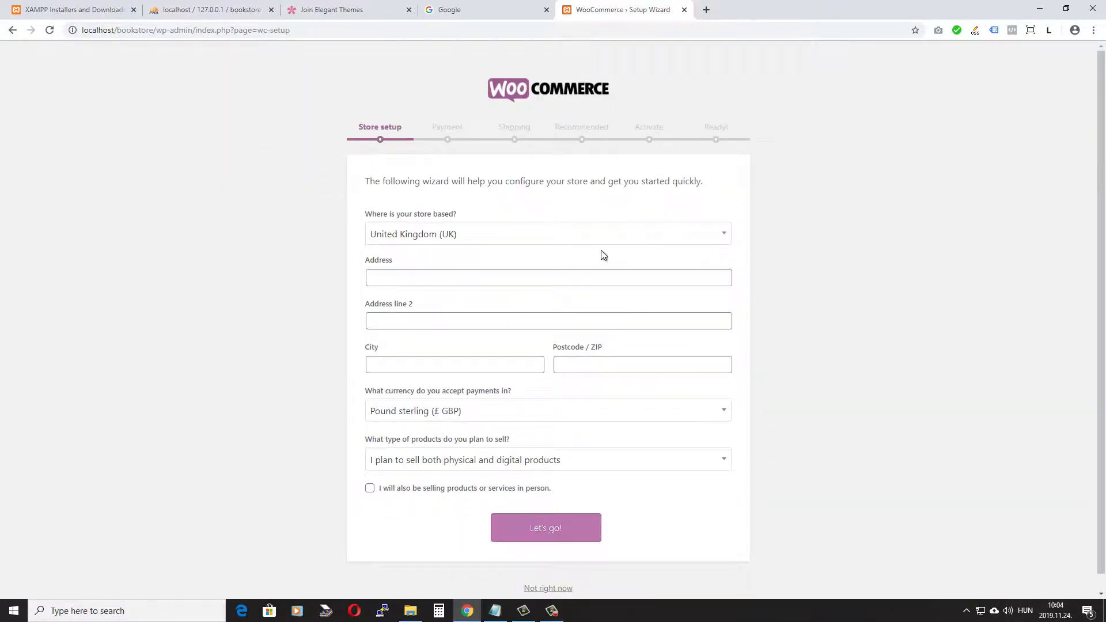
left_click(502, 241)
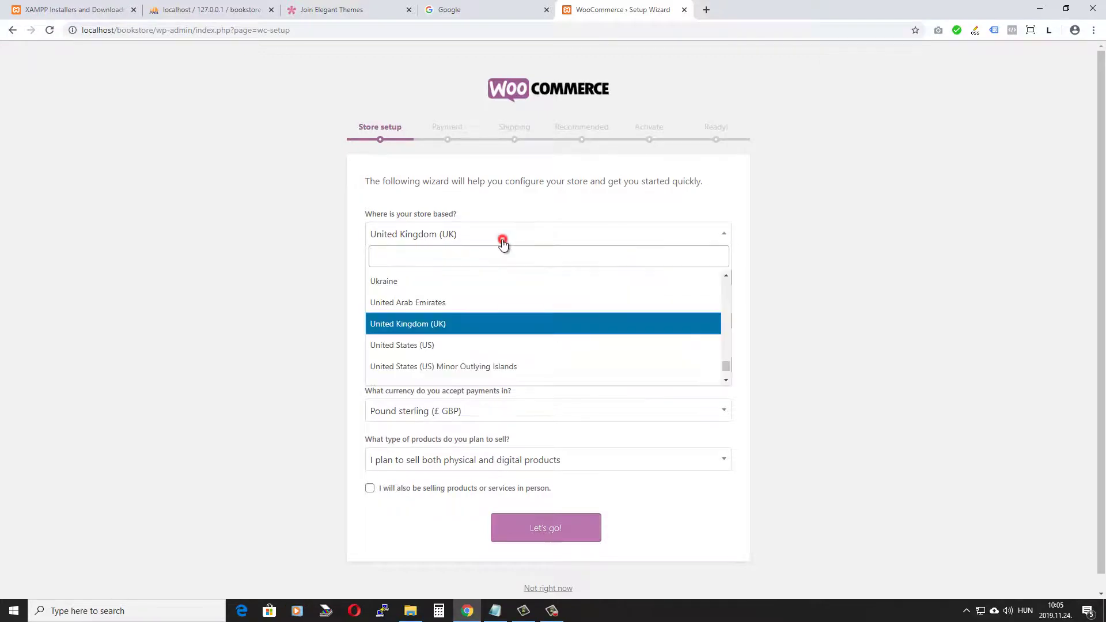
Step: Set the store country to United States (US) and select the street address in Notepad
left_click(441, 348)
left_click(498, 612)
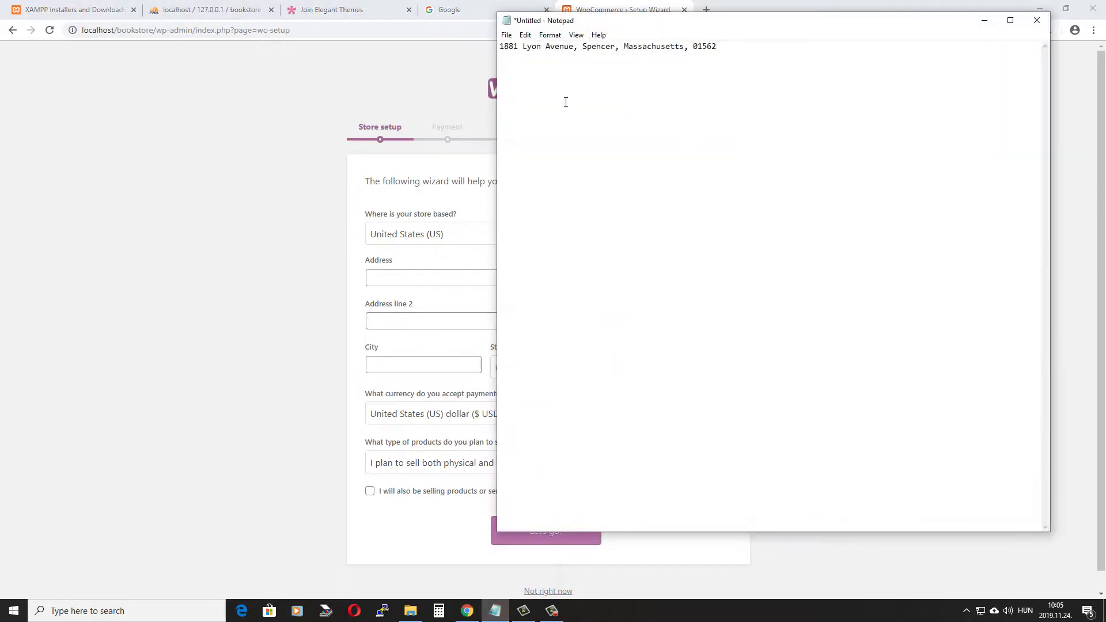
left_click_drag(499, 46, 574, 46)
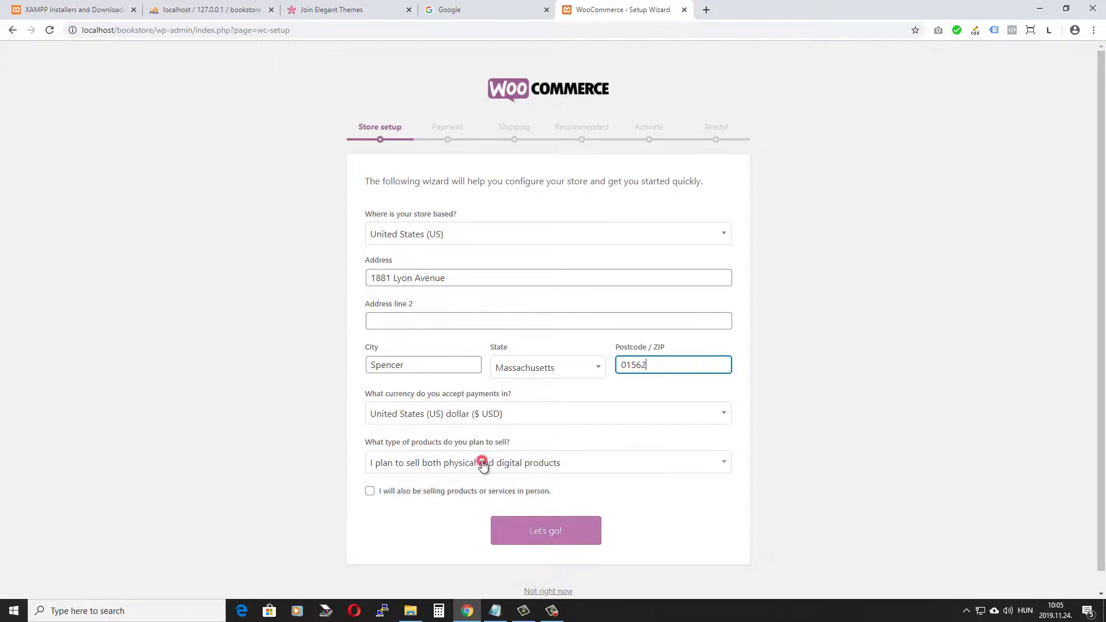
Step: Choose 'I plan to sell physical products' as the product type and submit the store details
left_click(480, 463)
left_click(459, 504)
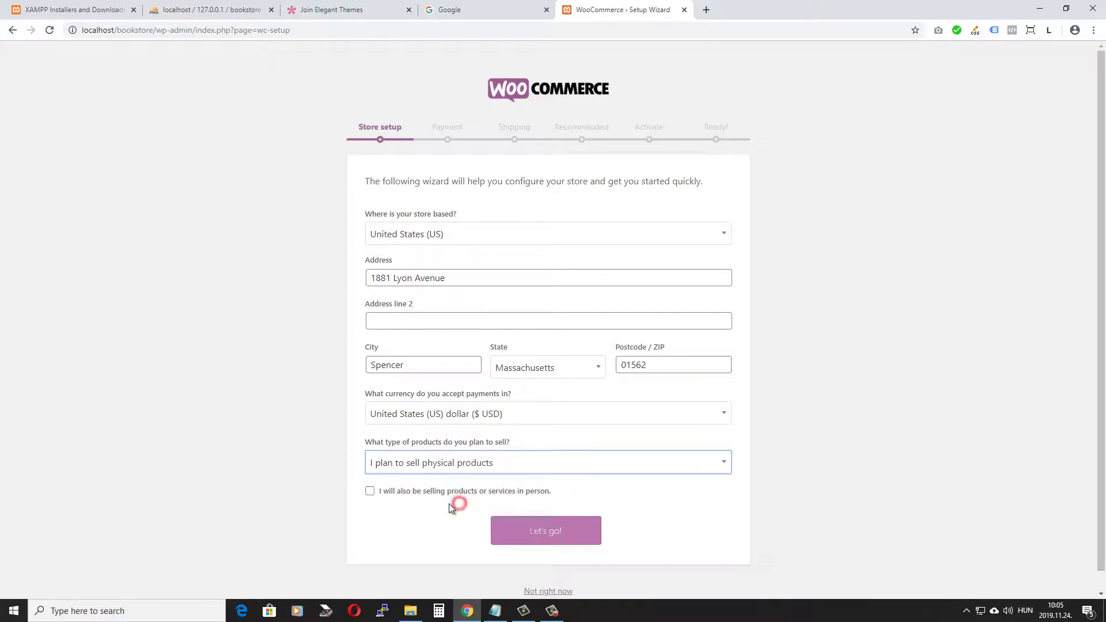
left_click(483, 470)
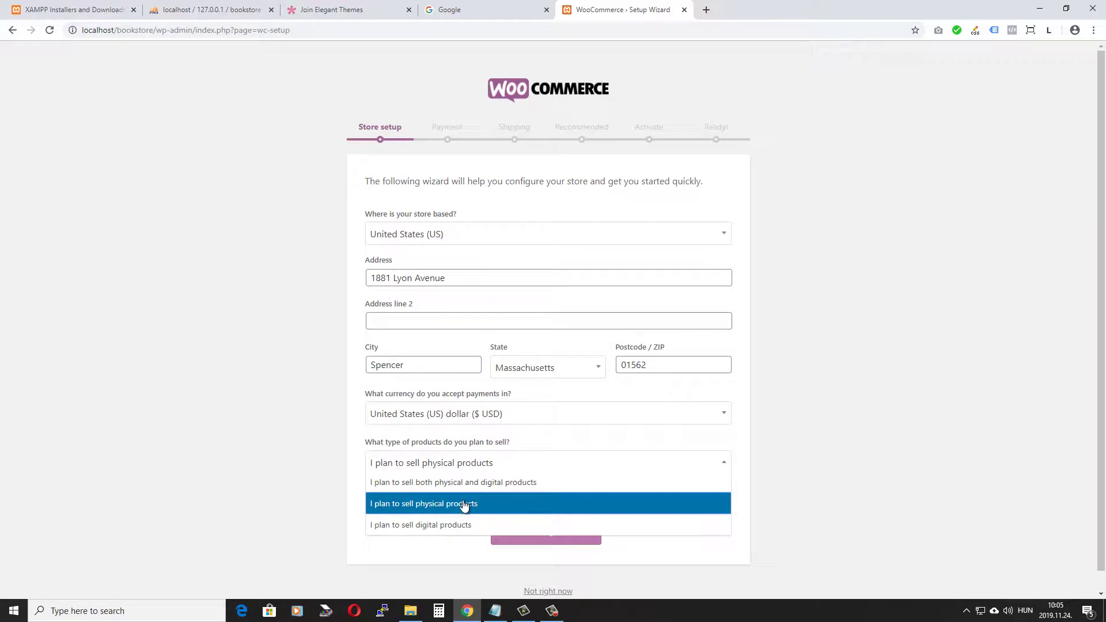
left_click(418, 504)
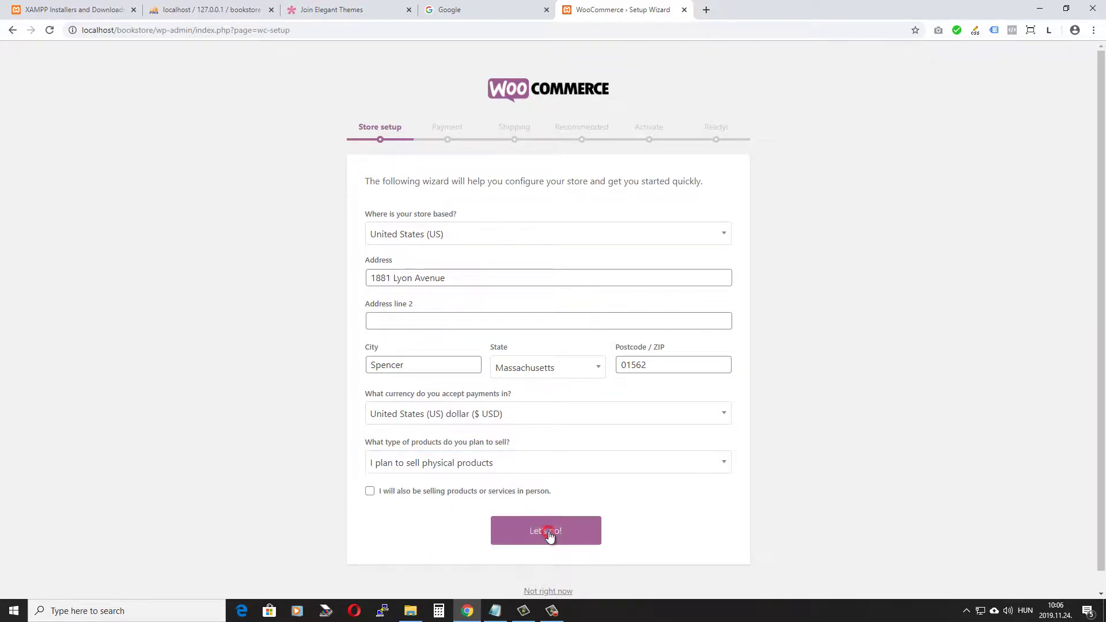
left_click(549, 531)
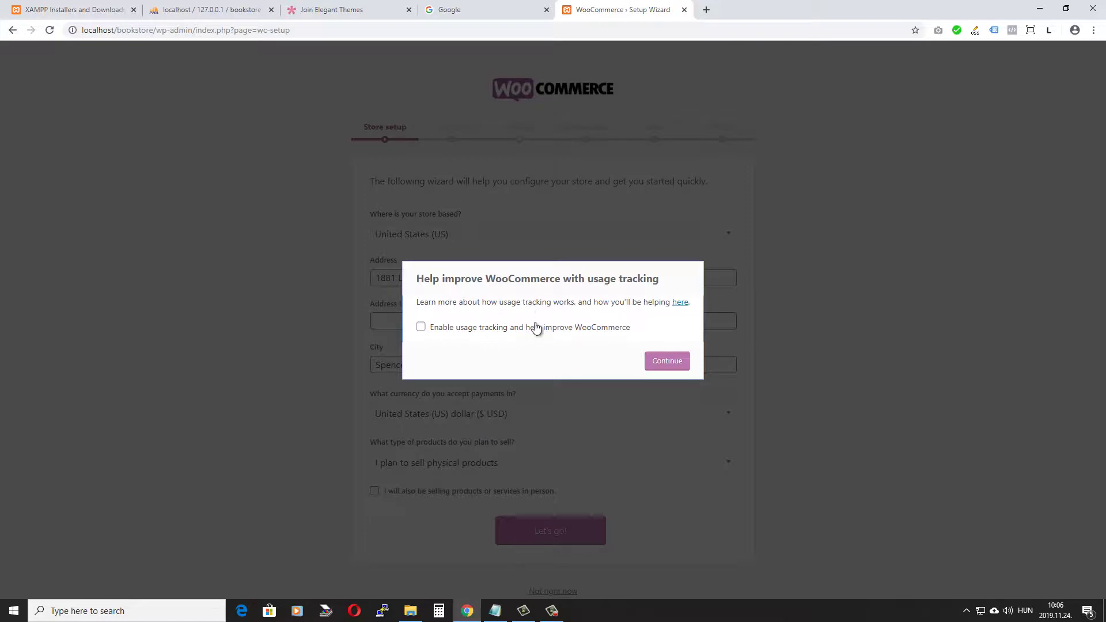
Step: Continue without usage tracking and turn off Stripe payments
left_click(672, 366)
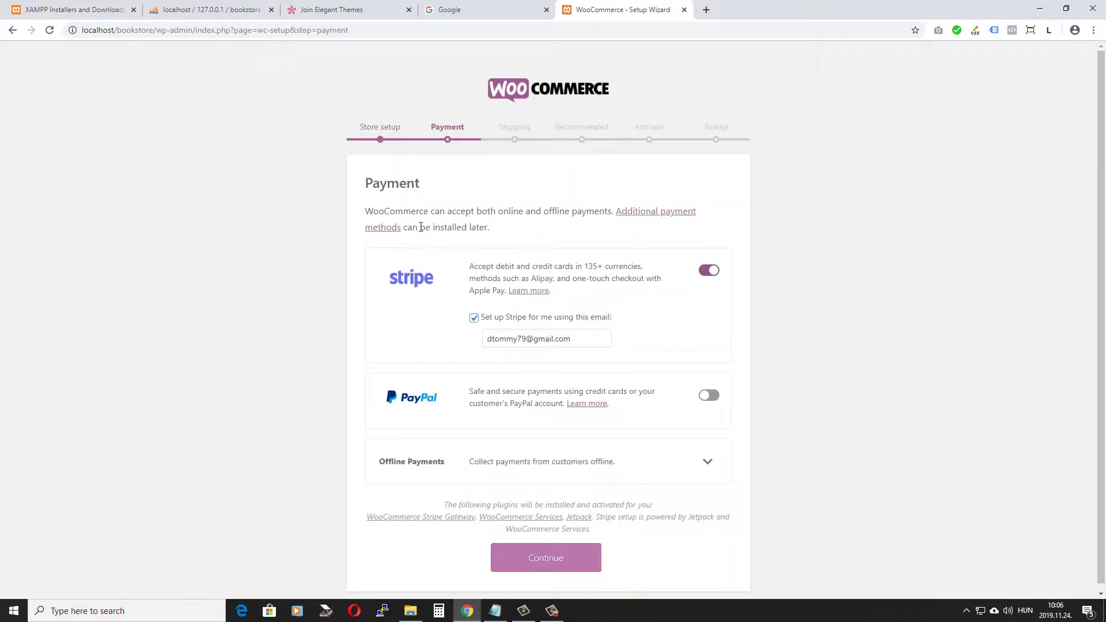
left_click(717, 281)
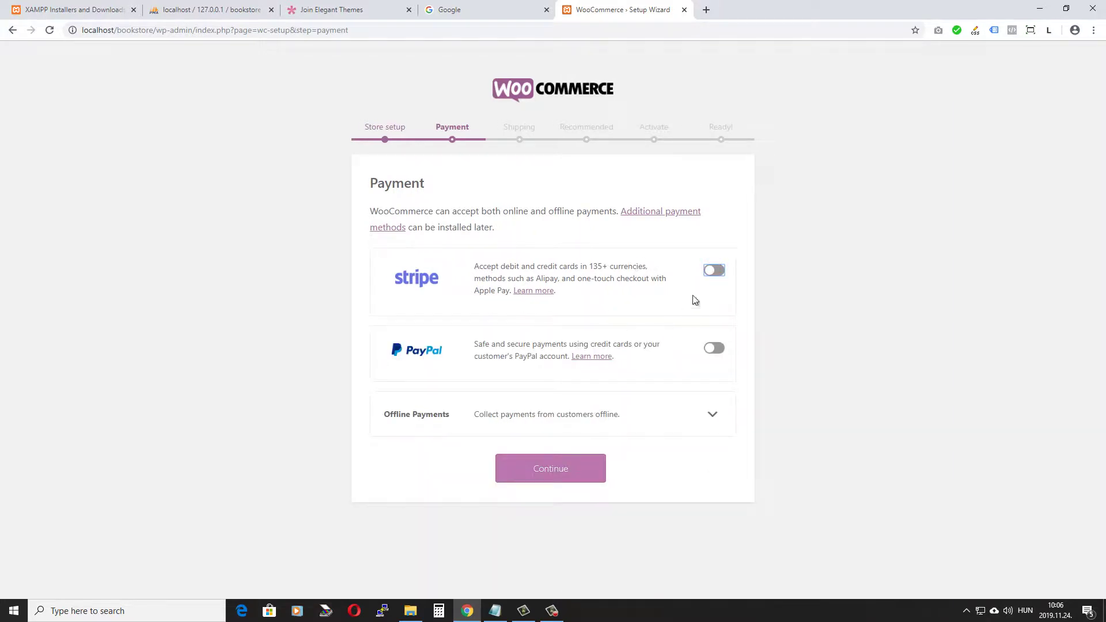
left_click(569, 482)
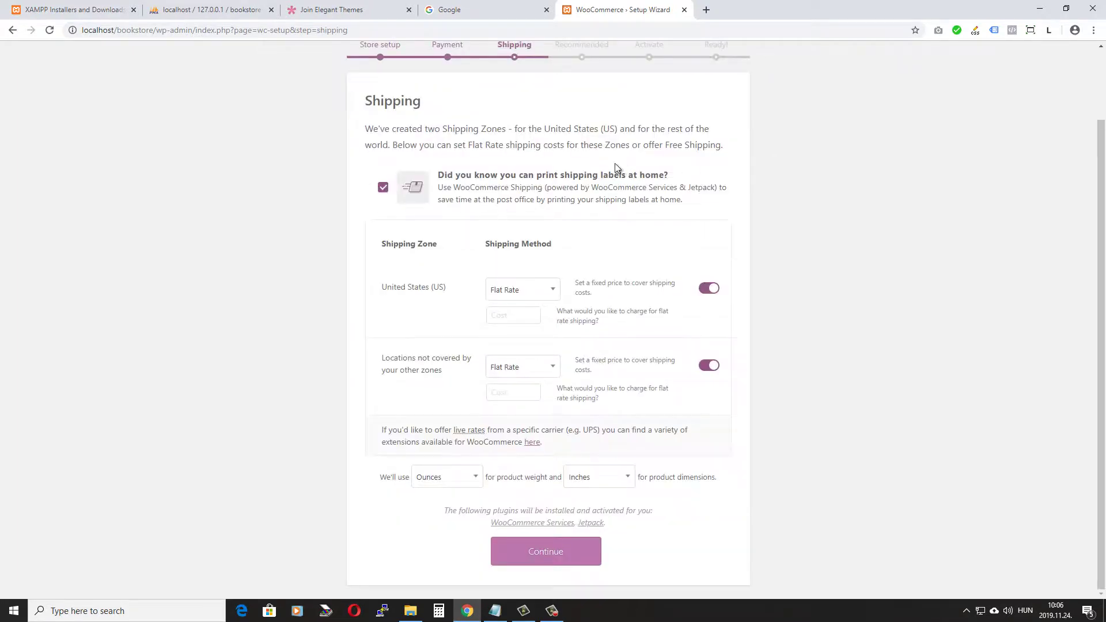
Step: Untick shipping labels and set a flat-rate cost of 5 for the United States and other locations
left_click(384, 186)
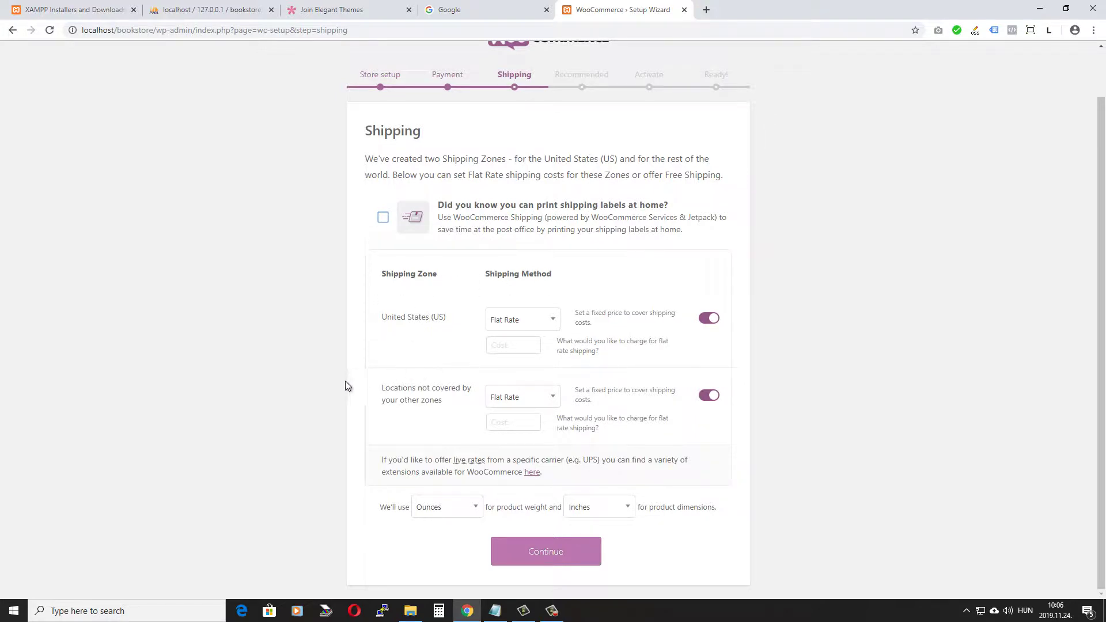
left_click(510, 343)
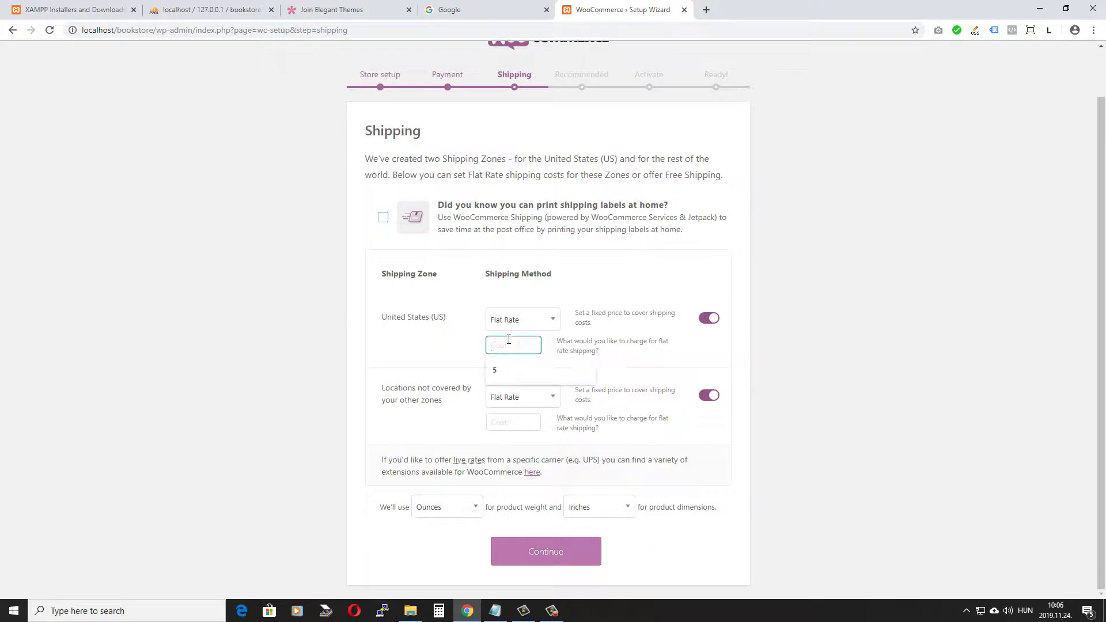
type("5")
left_click(512, 421)
type("5")
left_click(407, 554)
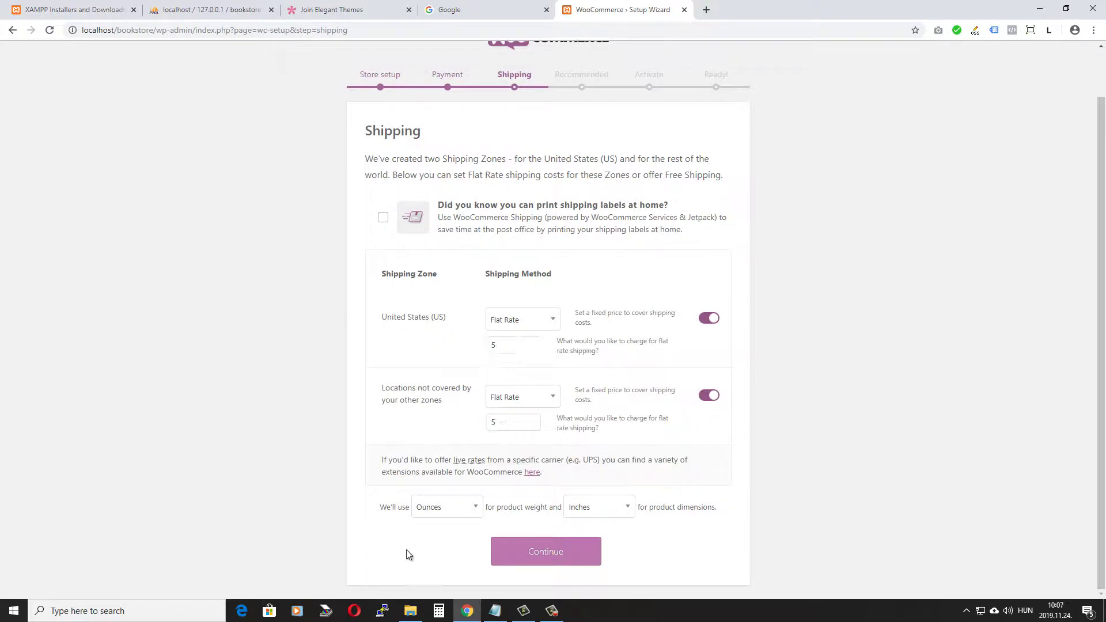
left_click(552, 552)
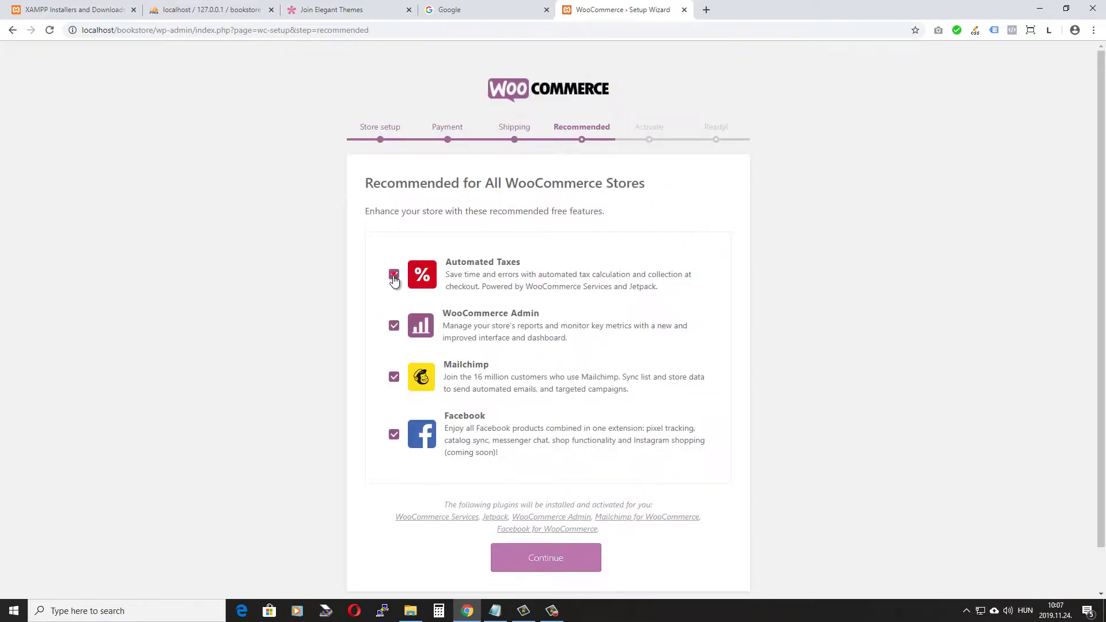
Step: Untick Automated Taxes, Mailchimp and Facebook among the recommended features
left_click(395, 275)
left_click(394, 376)
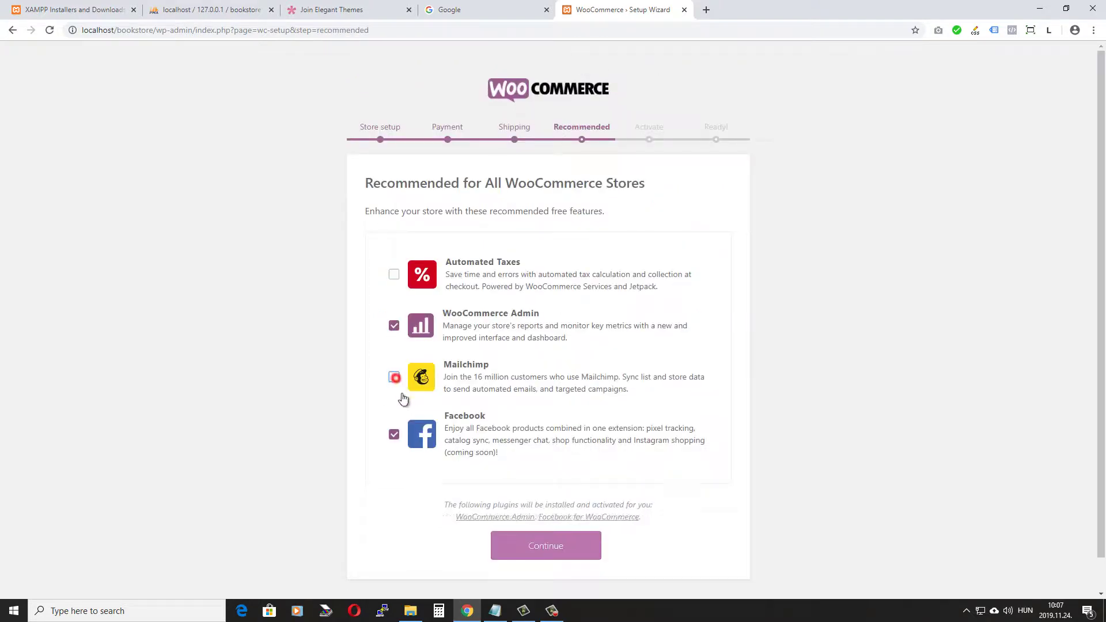
left_click(395, 435)
left_click(550, 548)
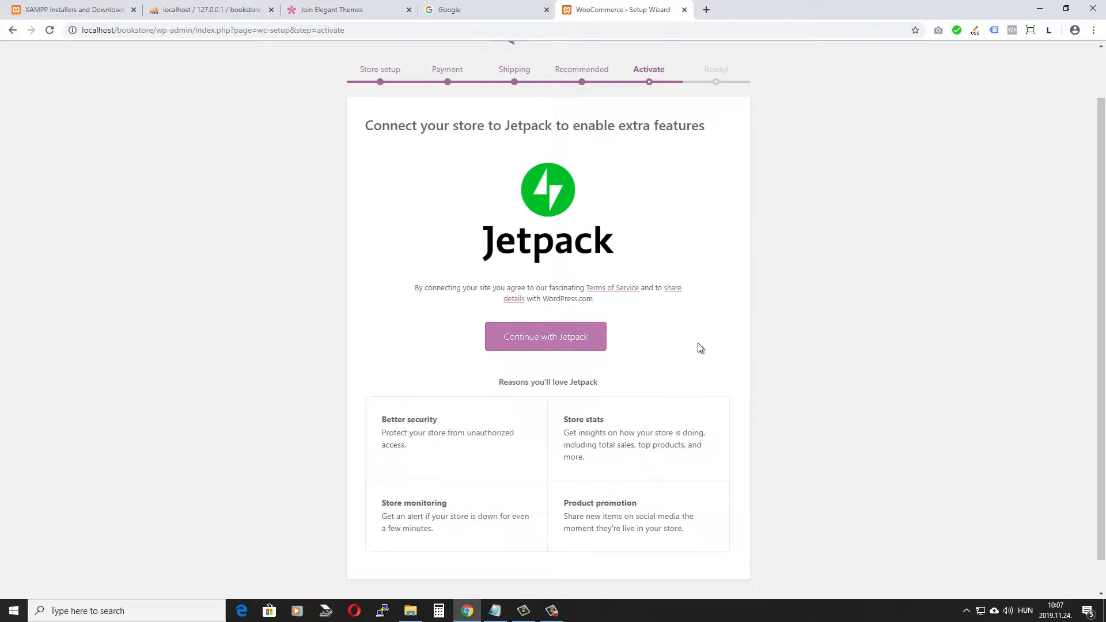
Step: Skip the Jetpack connection and finish the wizard on the Dashboard
scroll(710, 323, "down", 1)
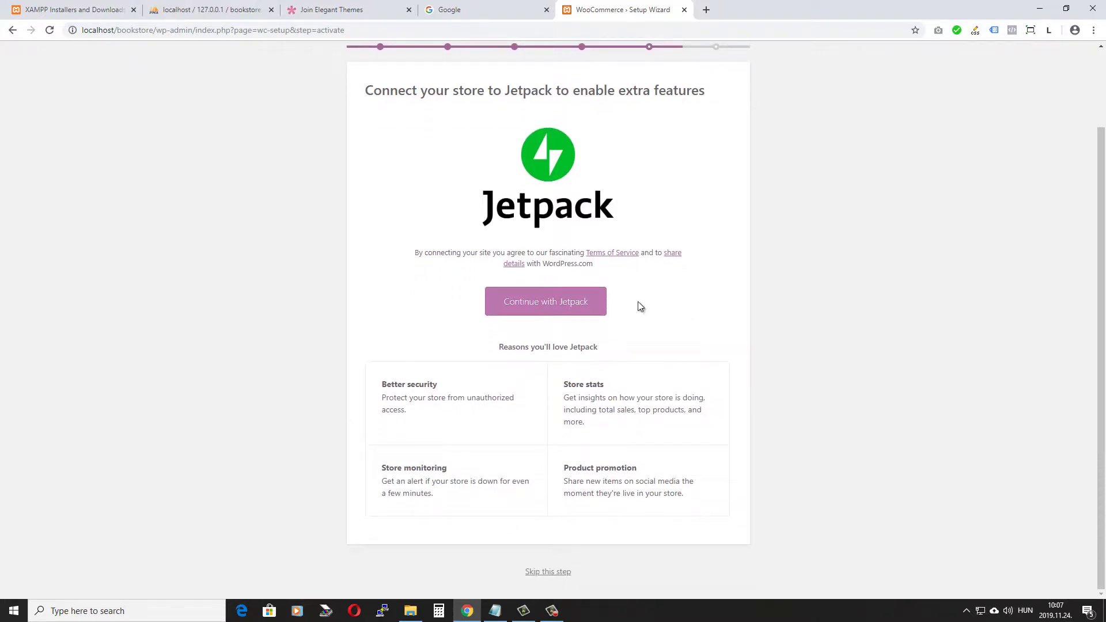
left_click(550, 574)
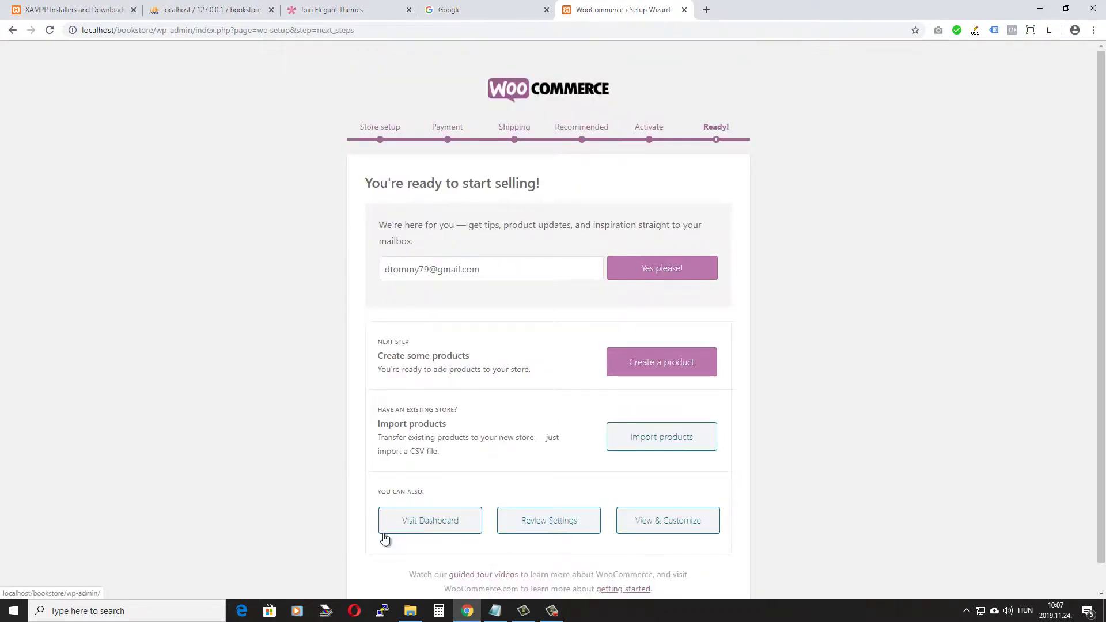
left_click(434, 525)
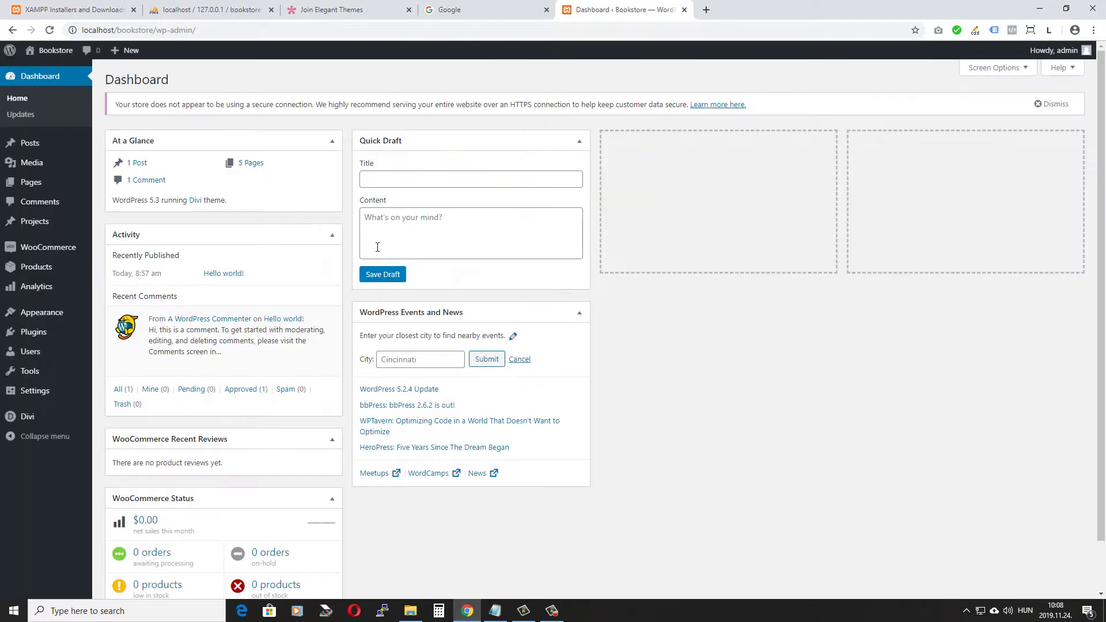
Step: Deal with the HTTPS secure-connection notice, then go to Plugins > Add New
left_click_drag(110, 102, 579, 99)
left_click(579, 94)
left_click_drag(511, 105, 533, 110)
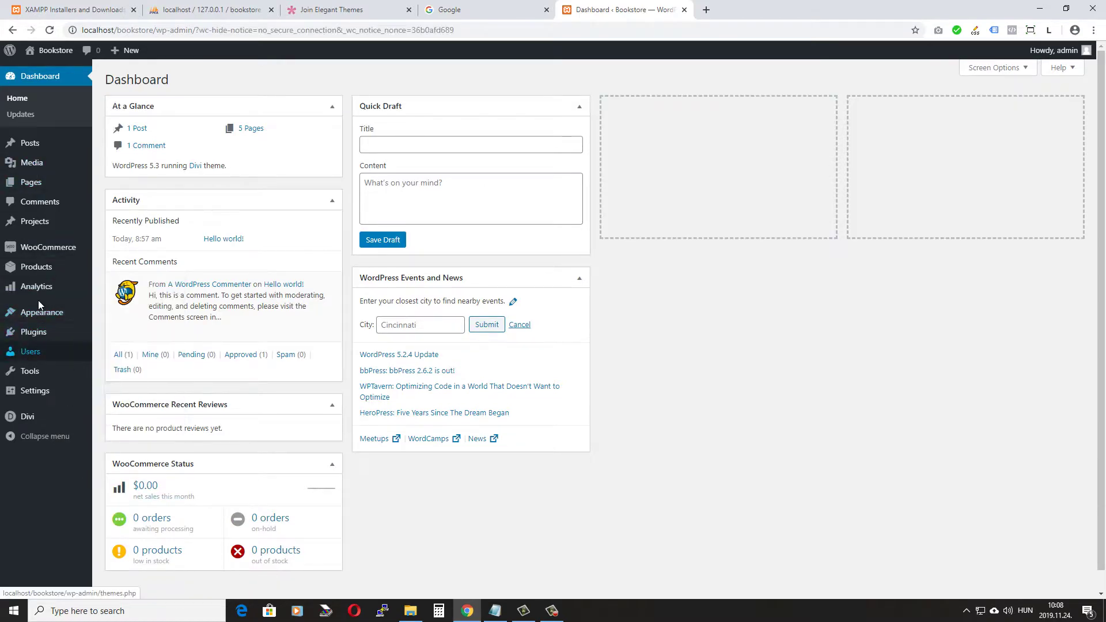
mouse_move(34, 333)
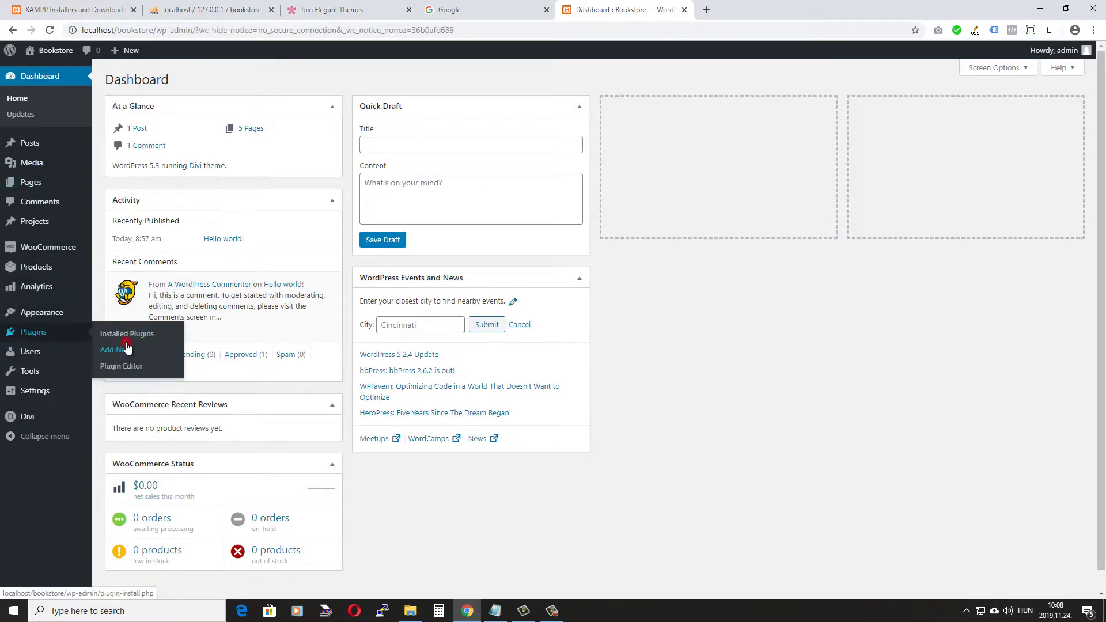
left_click(125, 351)
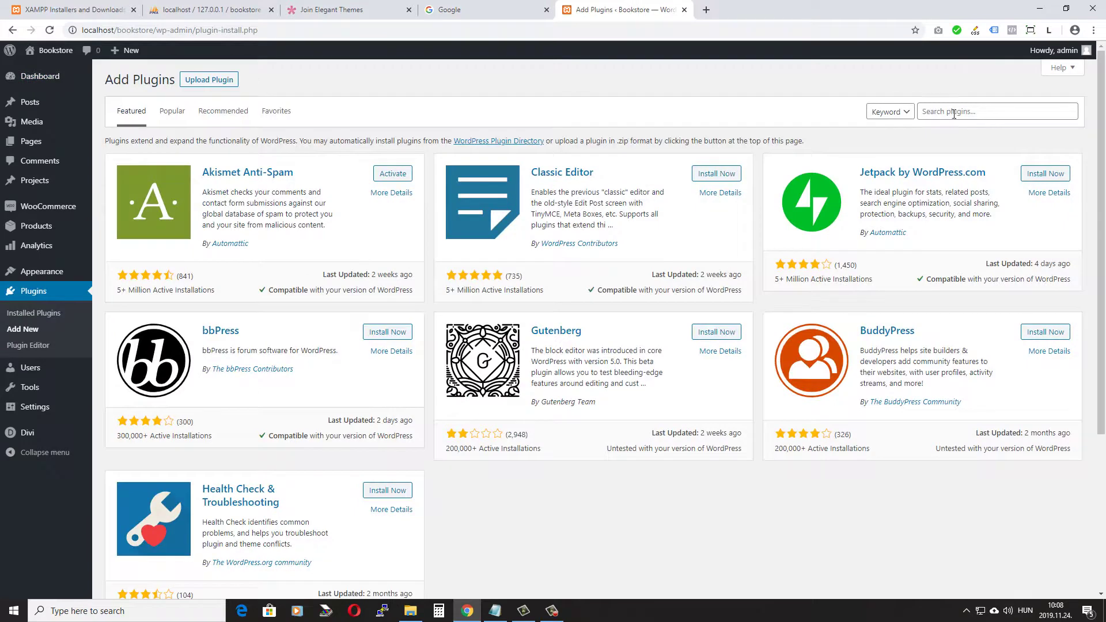
Step: Search for 'nav menu roles', then install and activate the Nav Menu Roles plugin
left_click(939, 111)
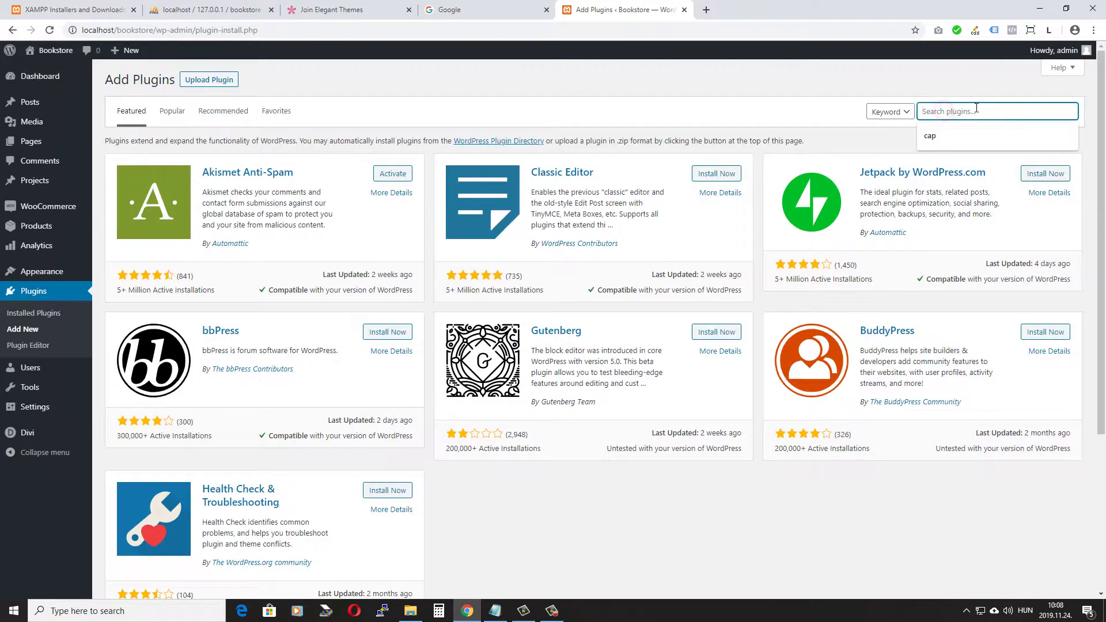
type("nav menu roles")
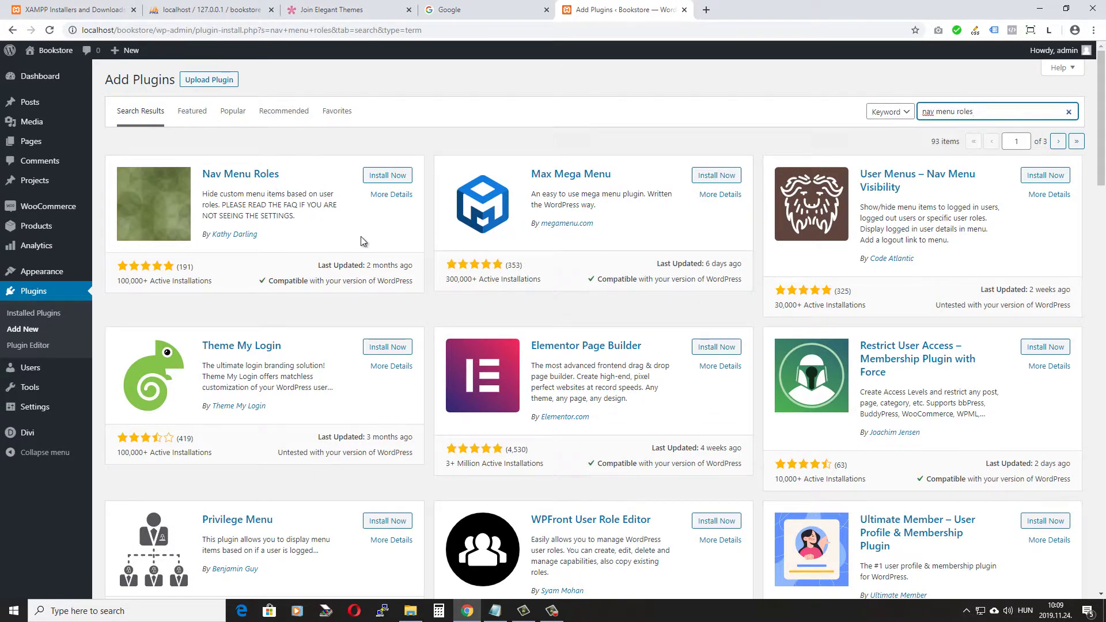
left_click(388, 175)
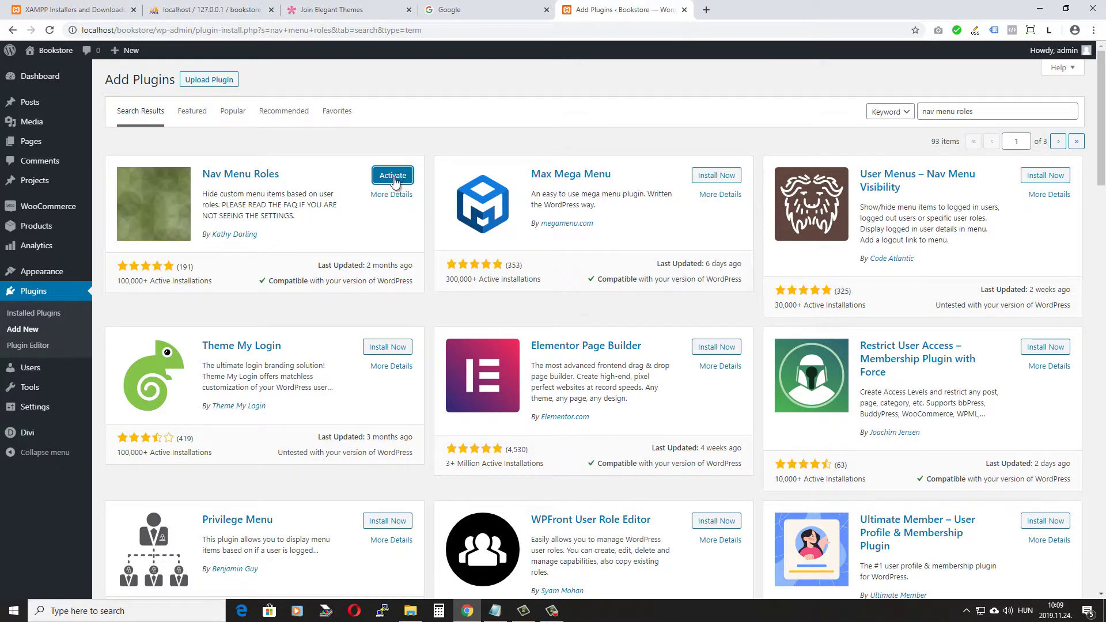
left_click(395, 180)
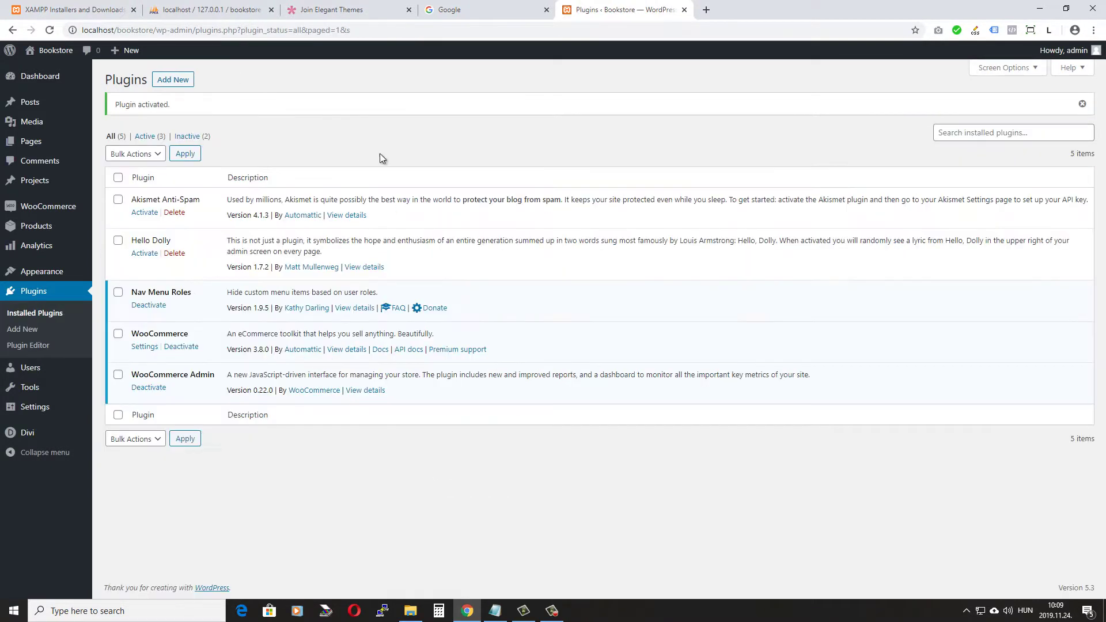